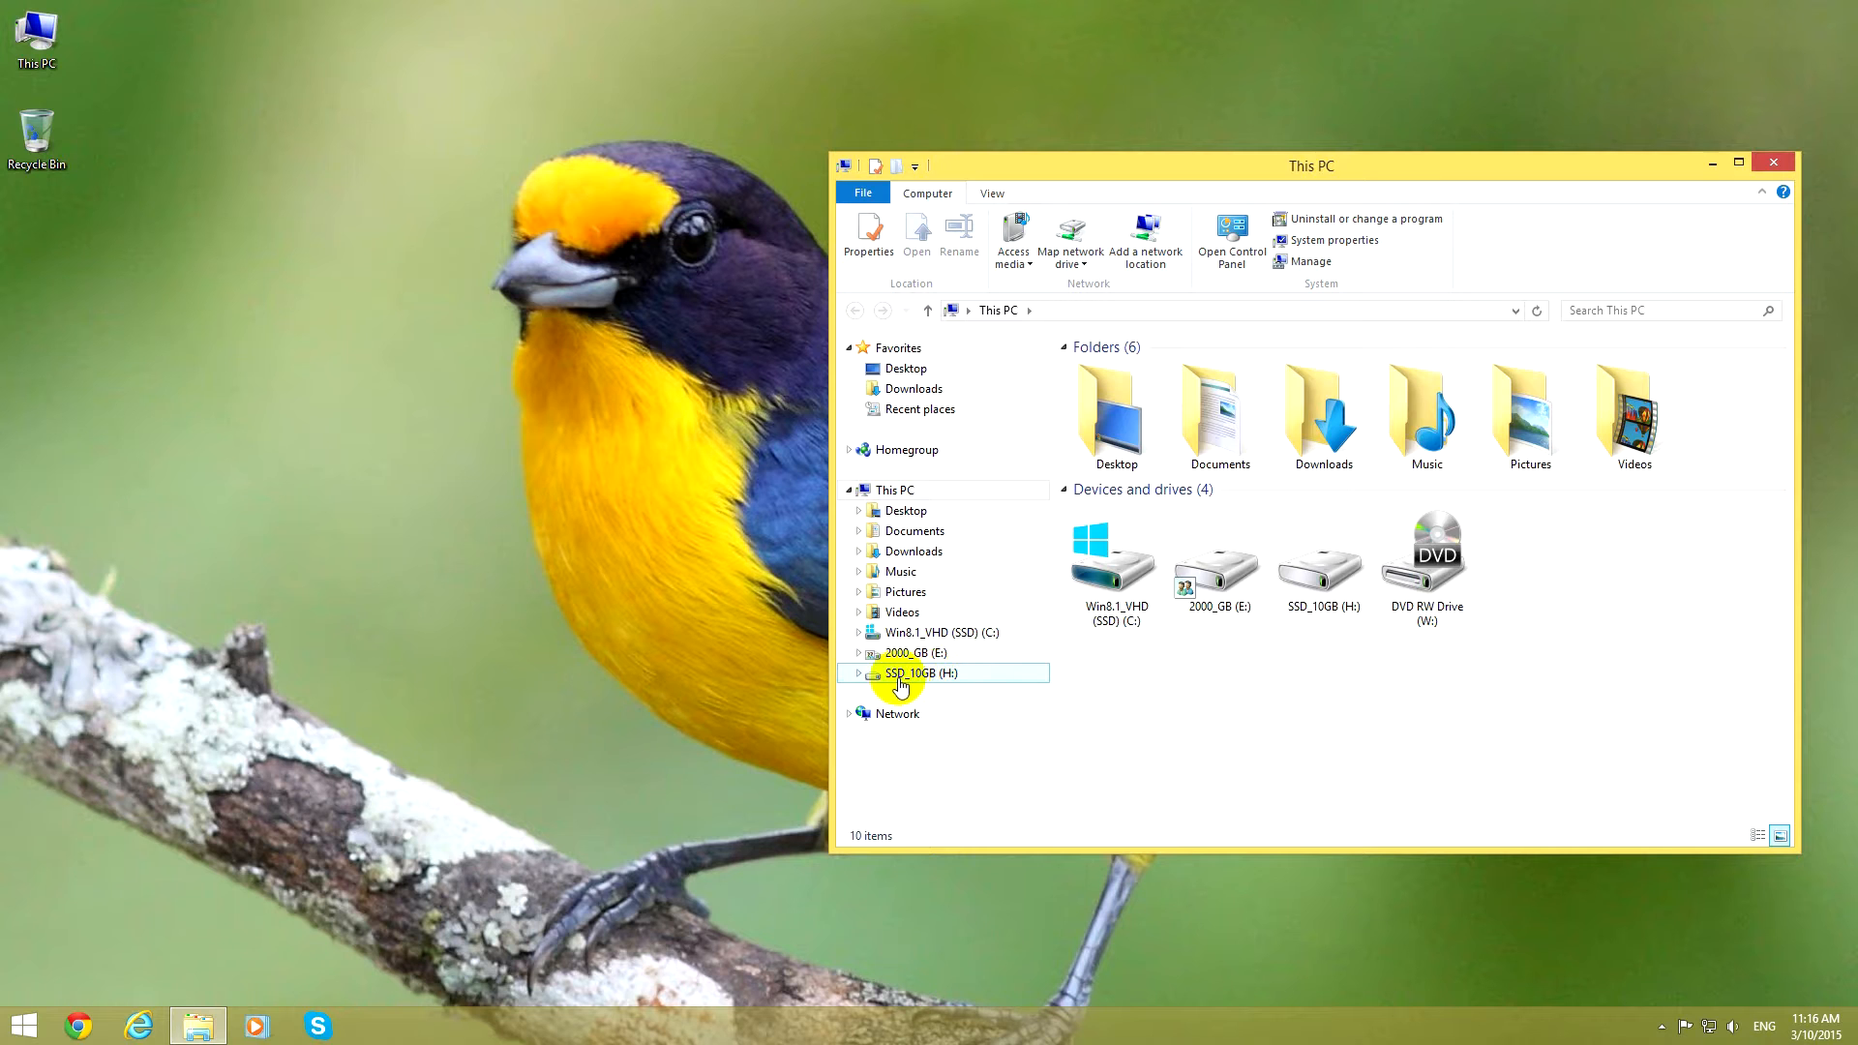
Check the contents of the SSD_10GB (H:) drive, and open Disk Management in a maximized Computer Management window.
{"action": "left_click", "coordinate": [931, 677]}
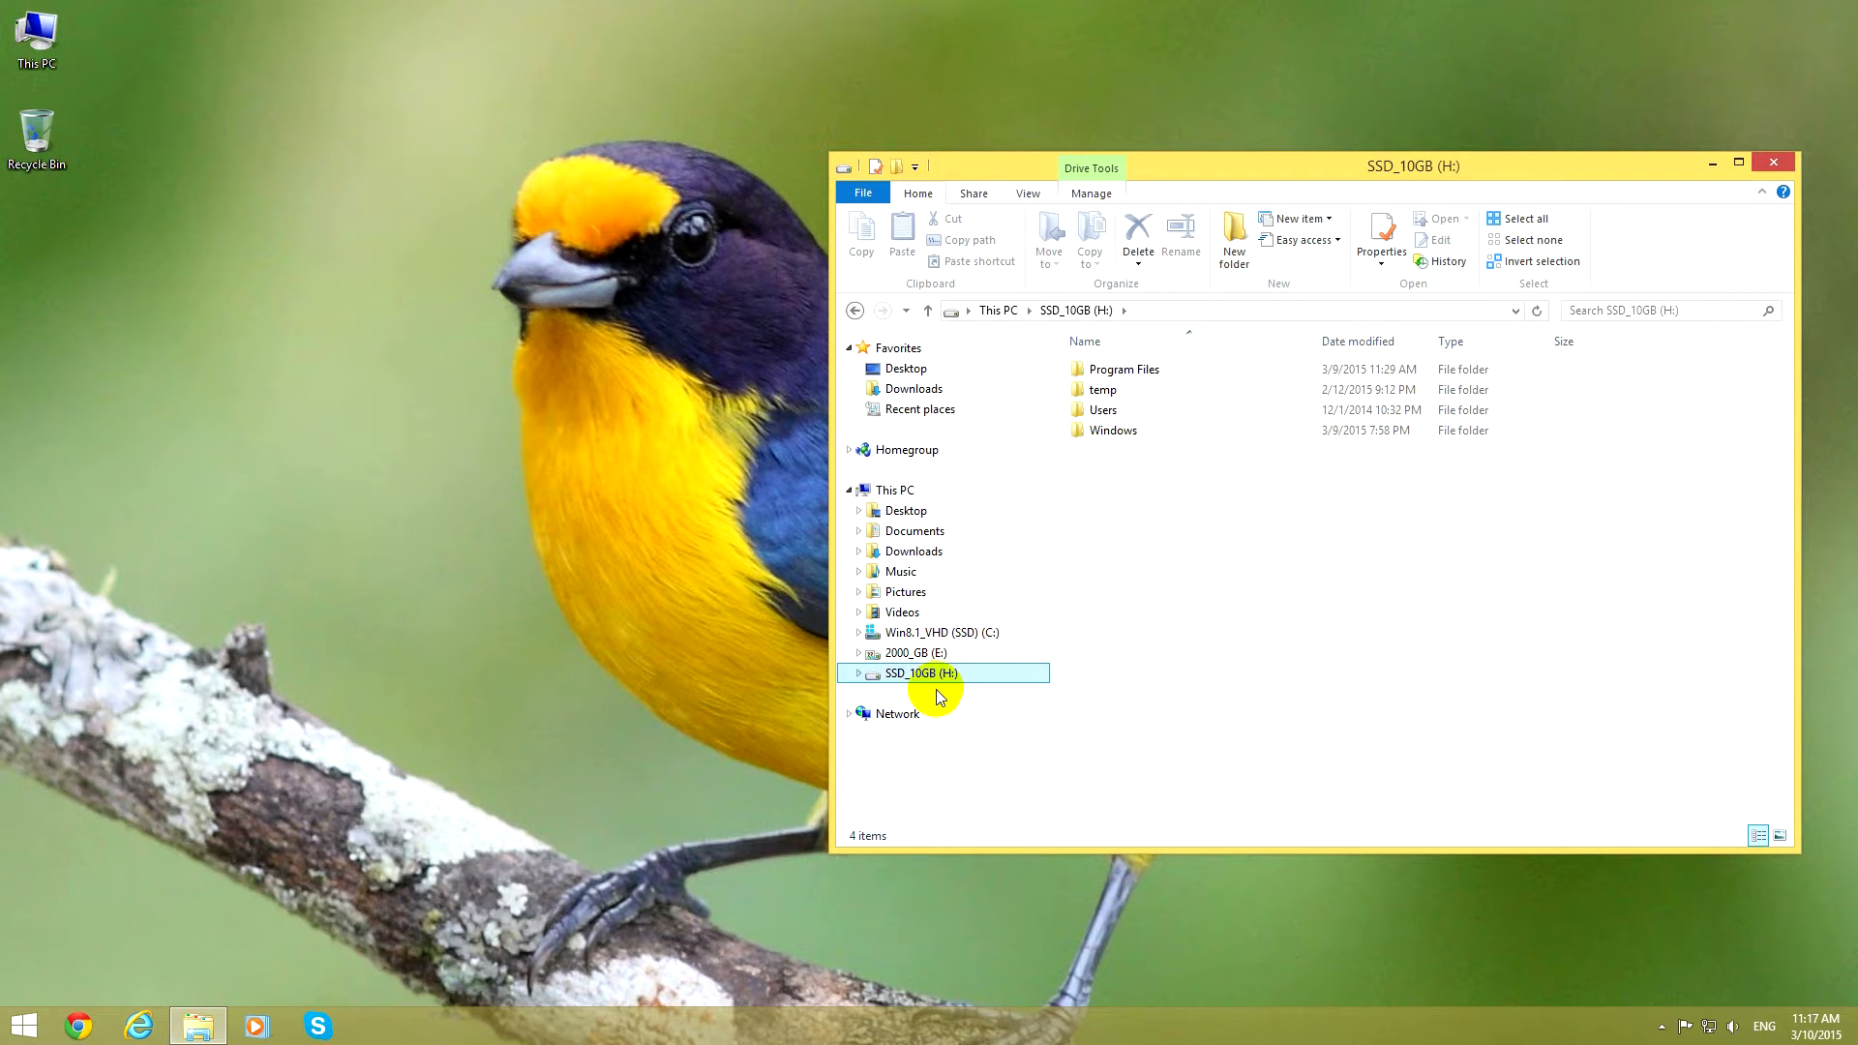
{"action": "left_click", "coordinate": [898, 491]}
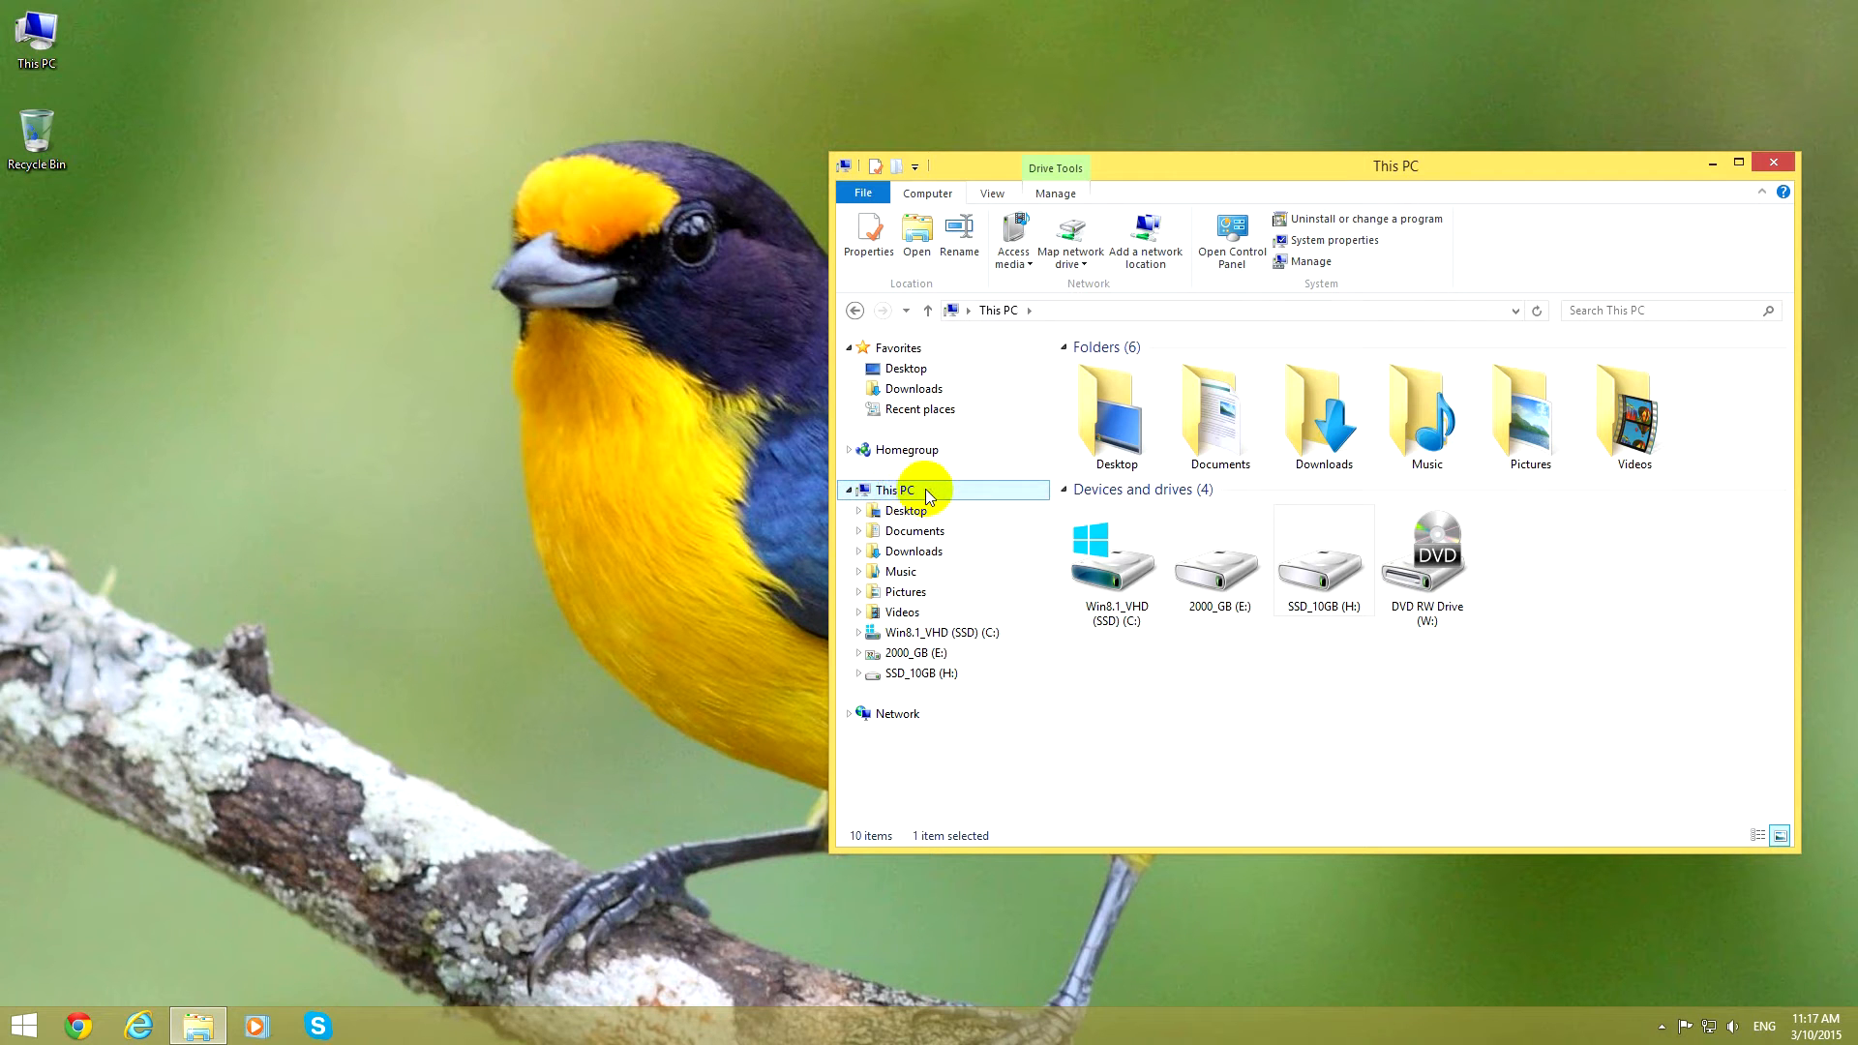
{"action": "right_click", "coordinate": [925, 489]}
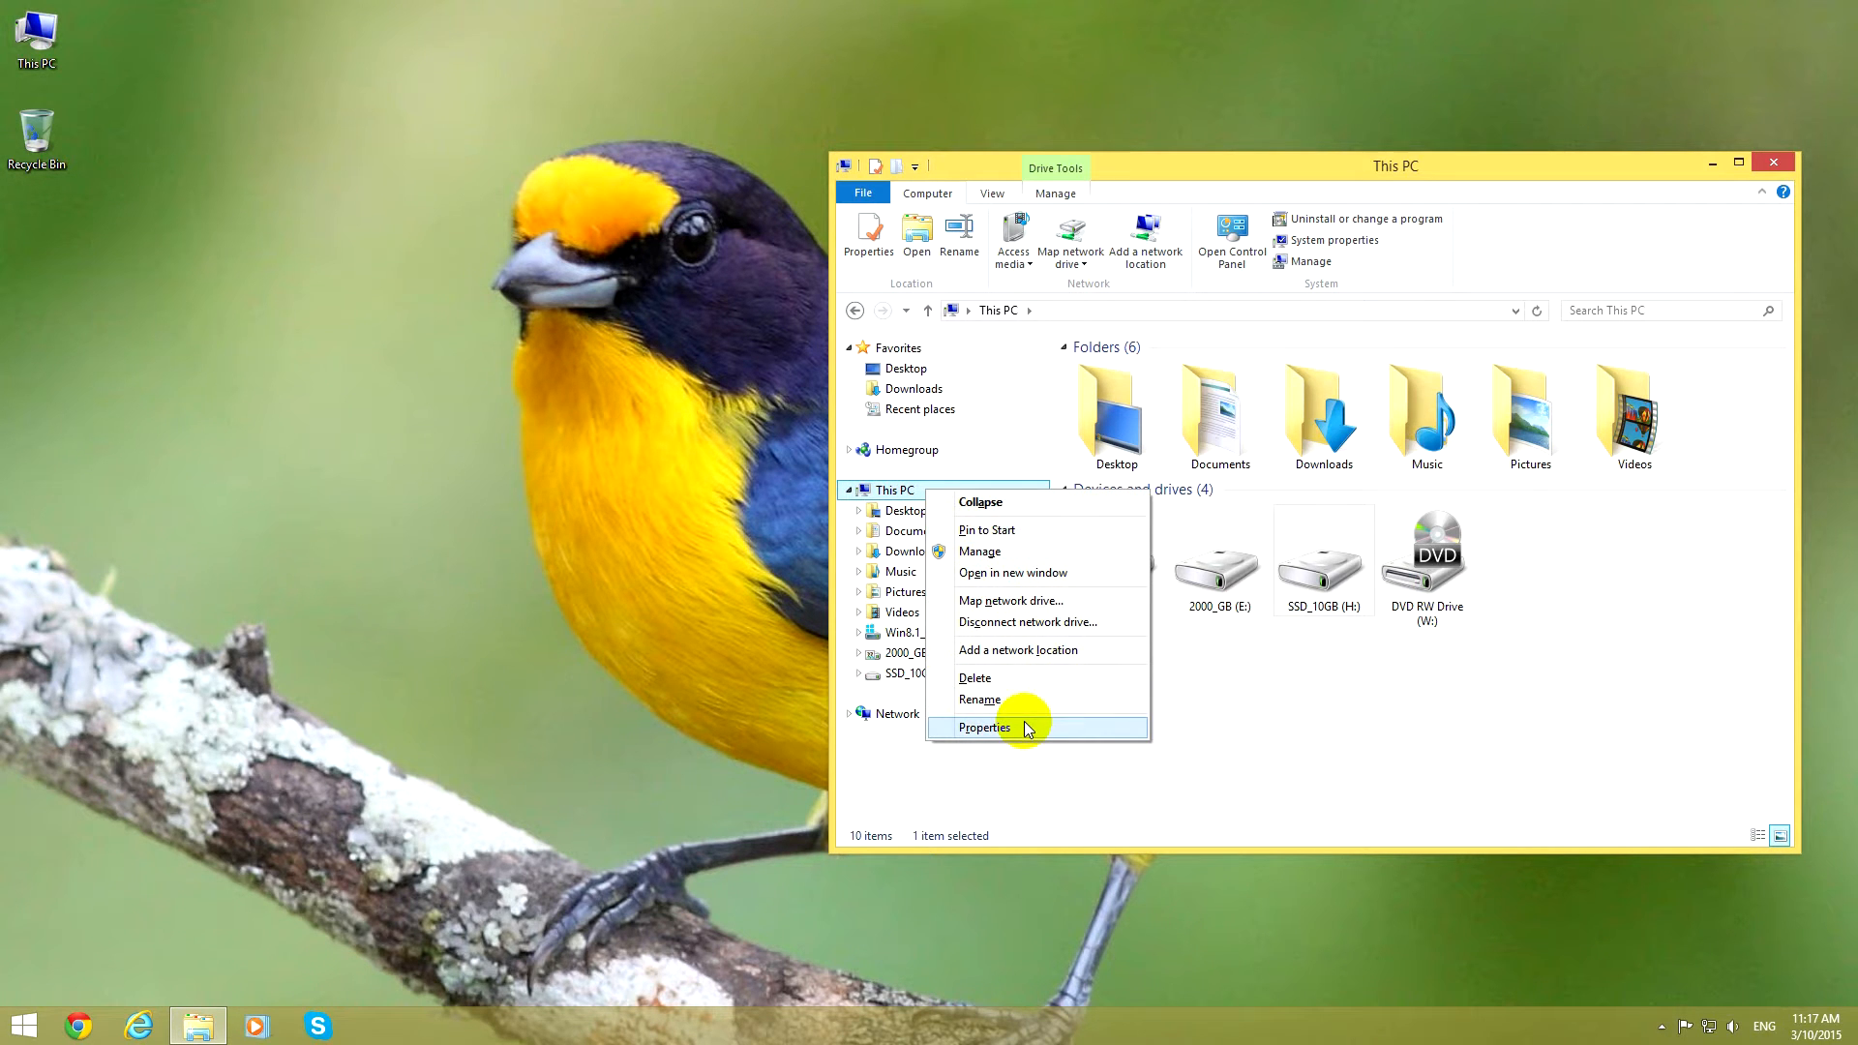
{"action": "left_click", "coordinate": [1025, 554]}
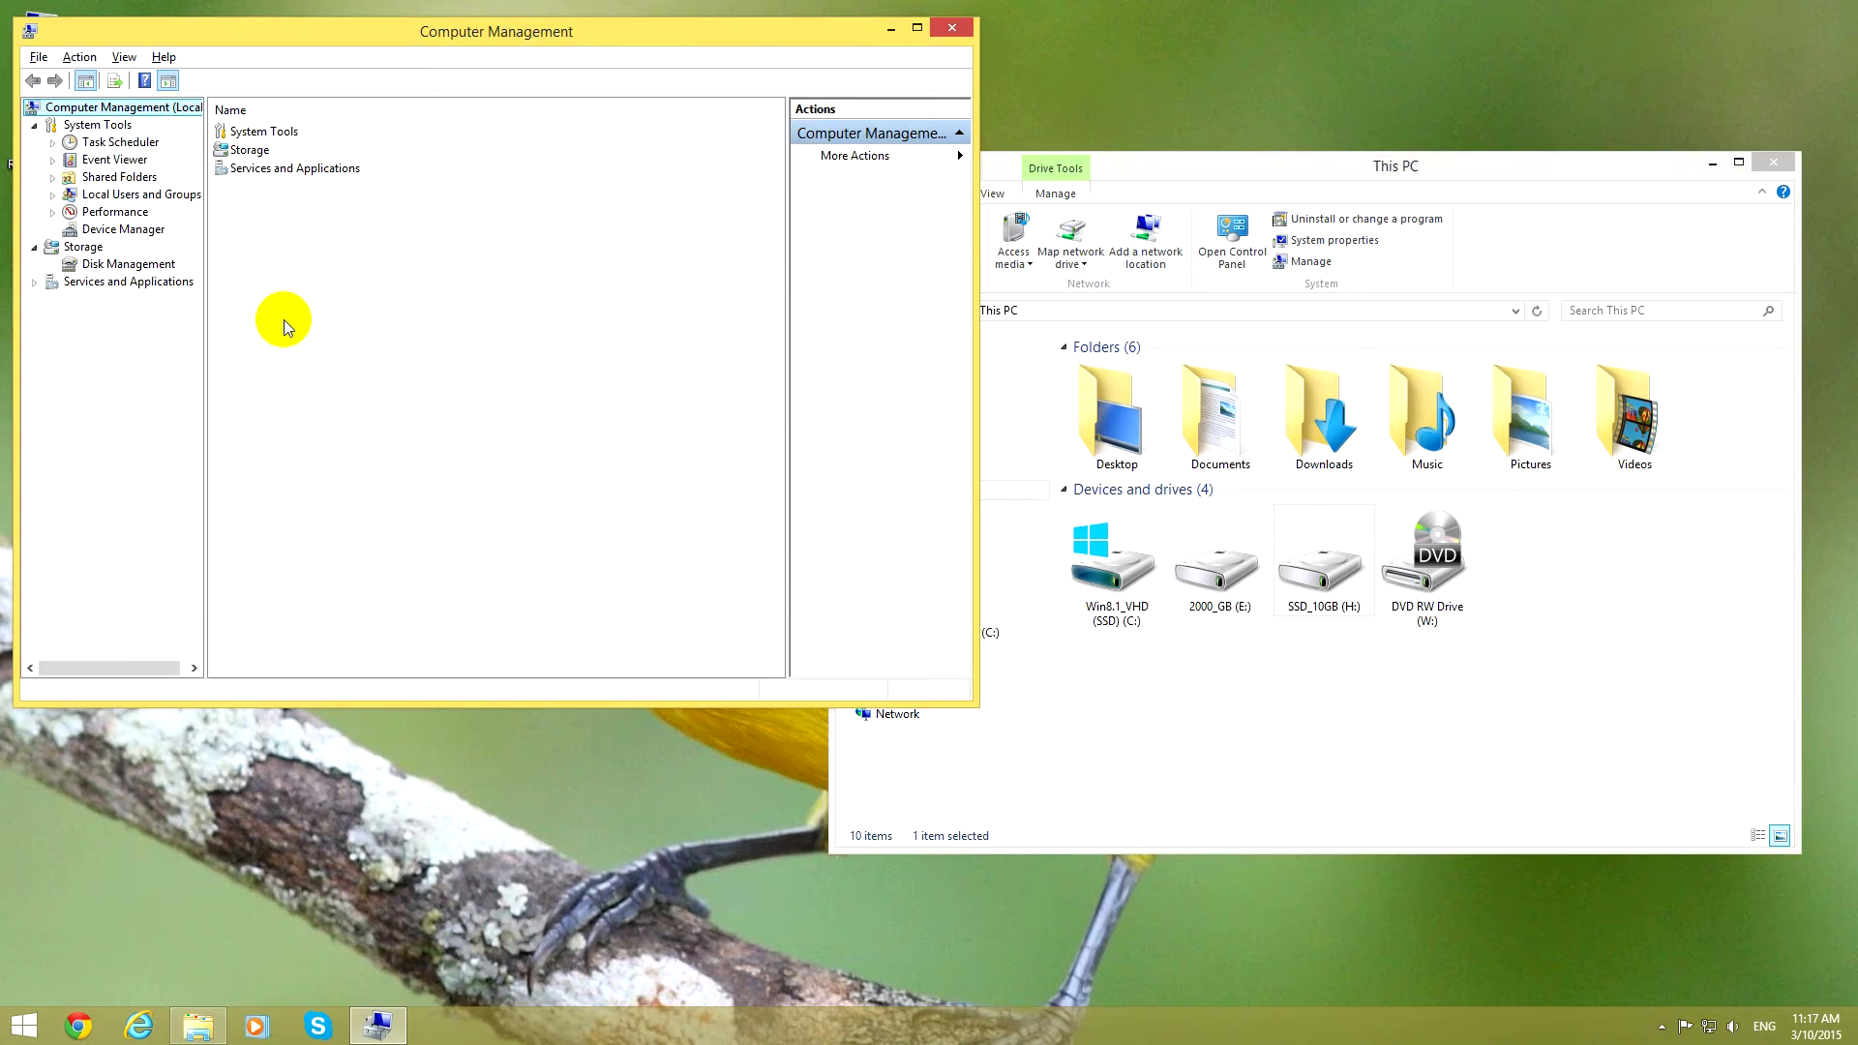
{"action": "double_click", "coordinate": [281, 39]}
{"action": "left_click", "coordinate": [105, 240]}
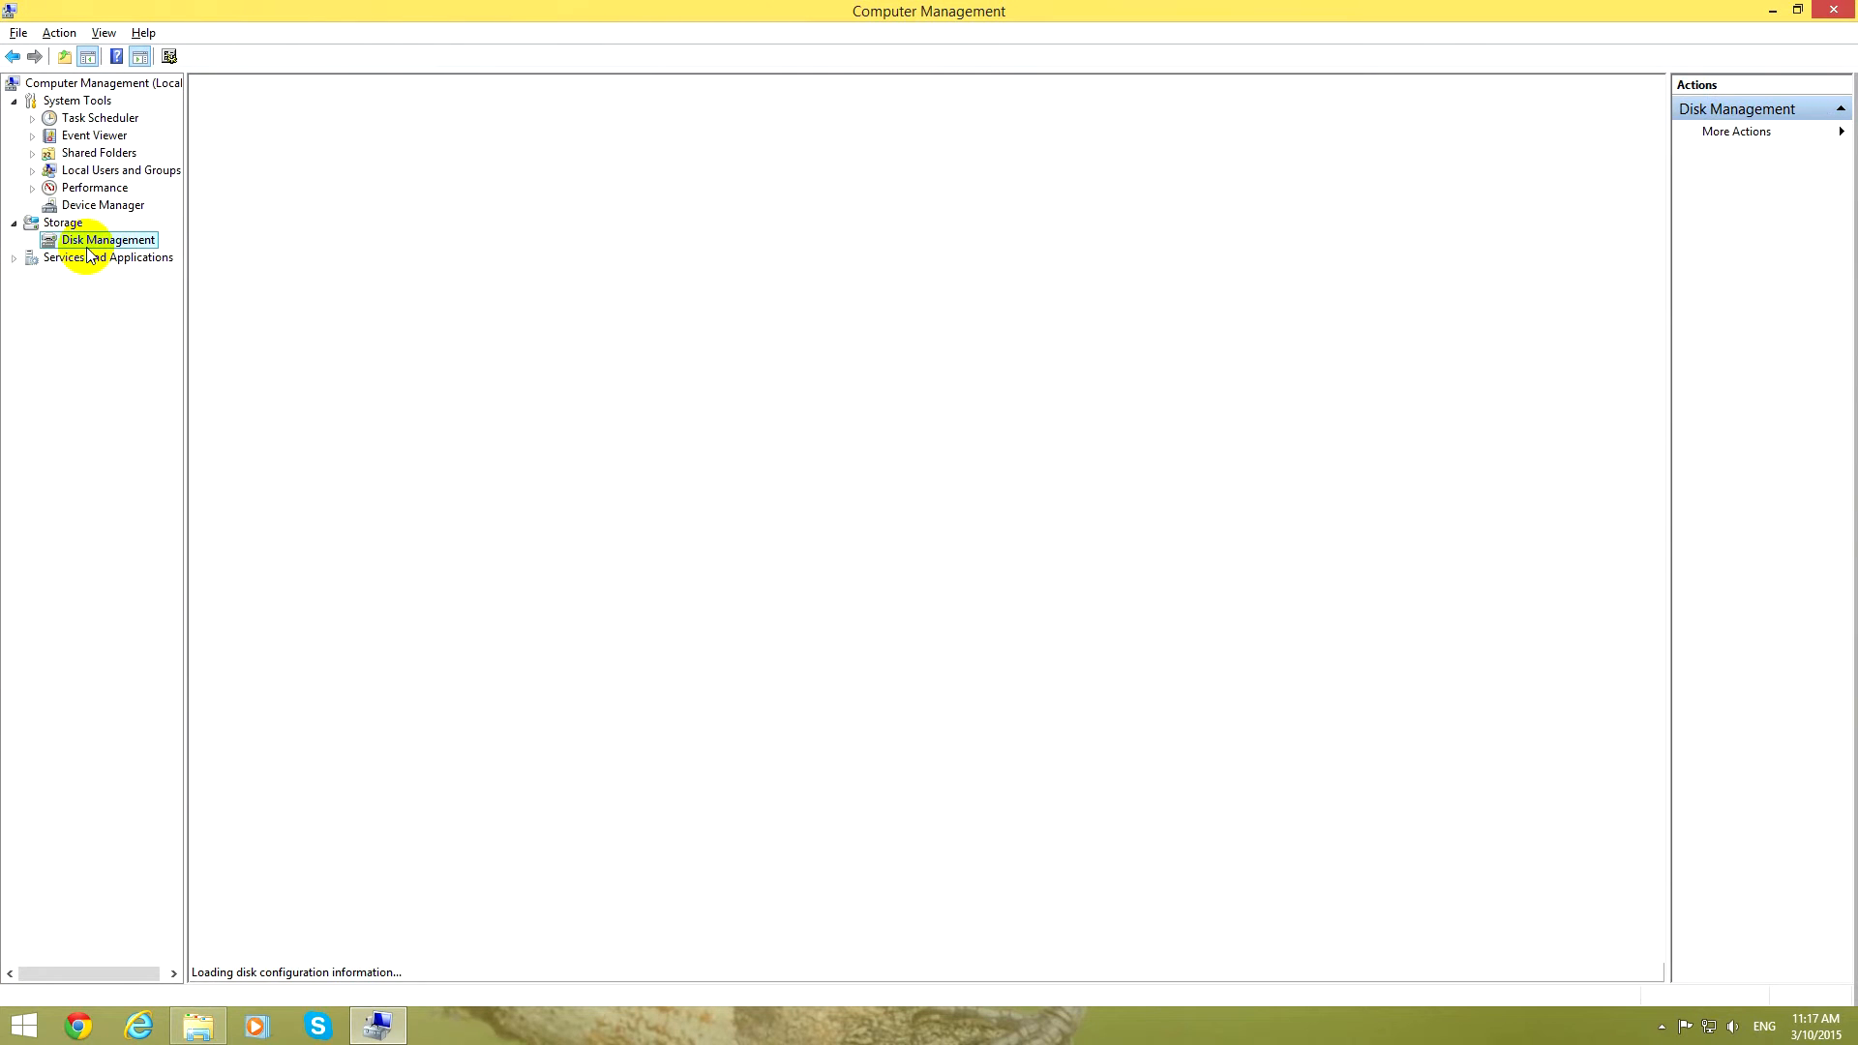
{"action": "left_click", "coordinate": [93, 243]}
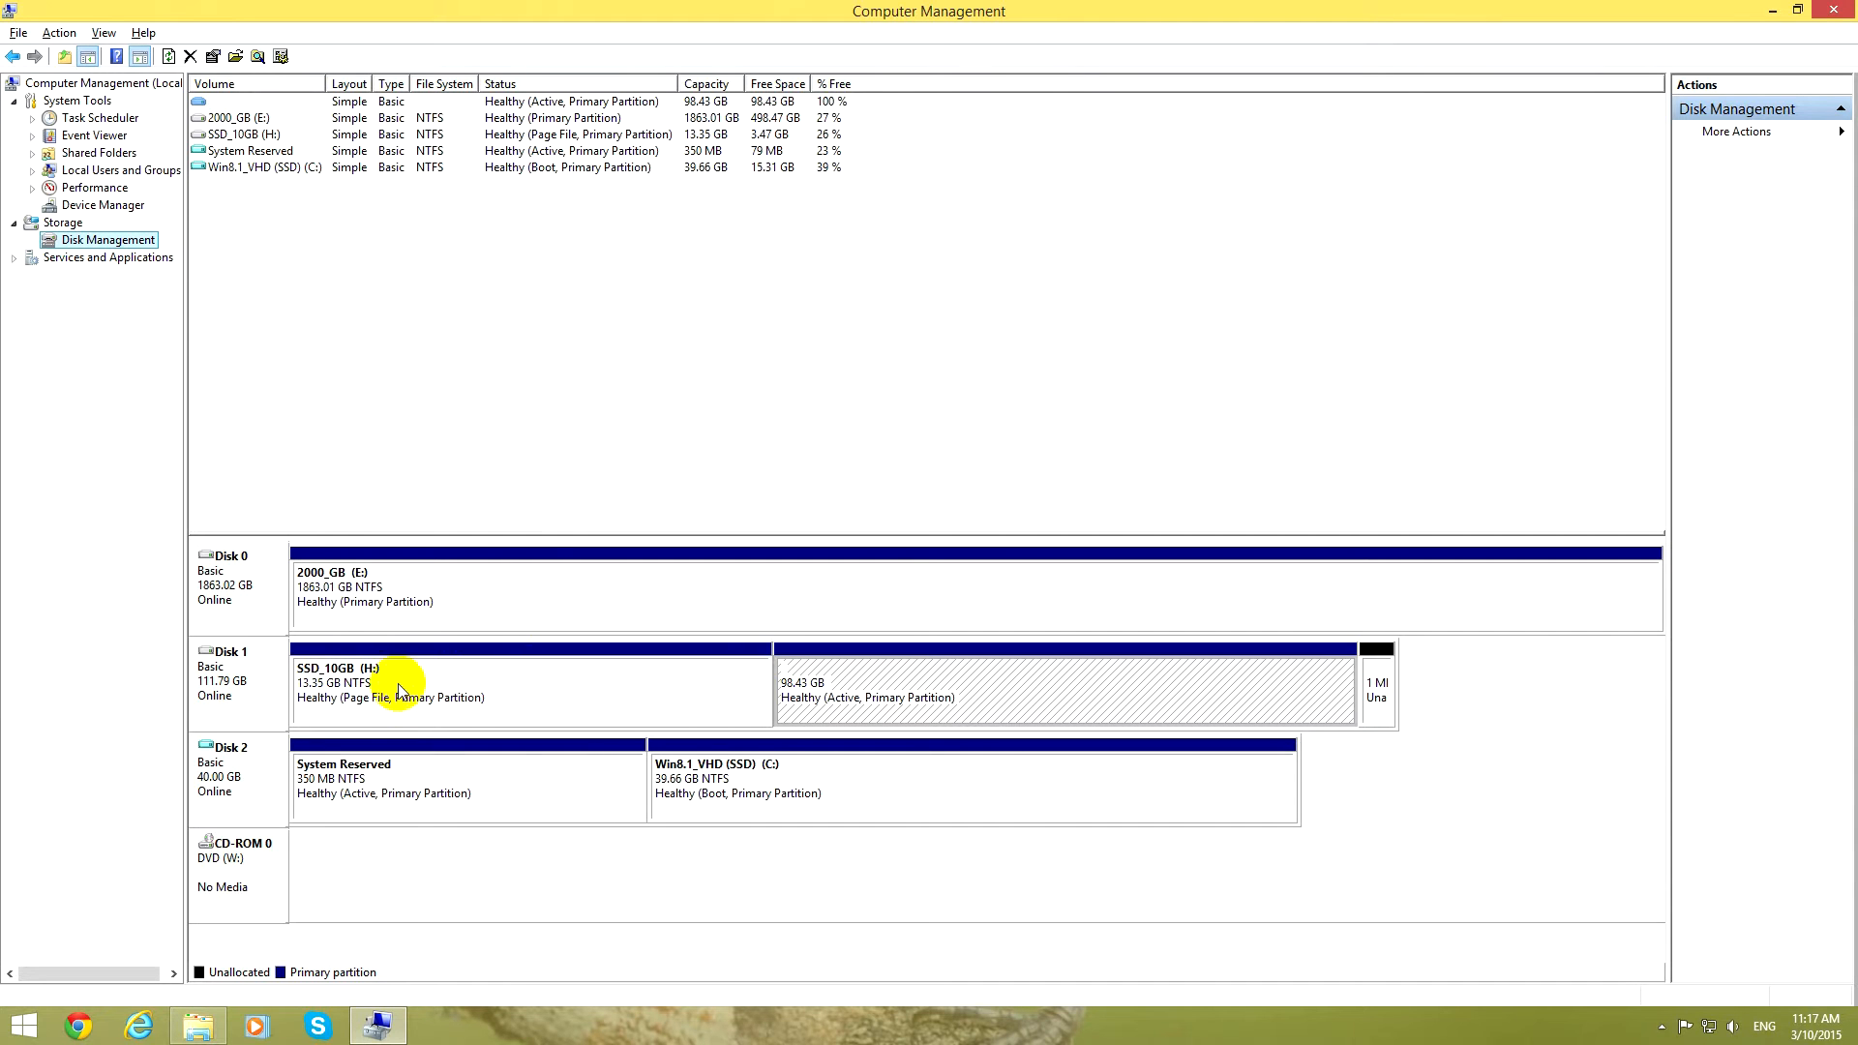
Examine Disk 1 in Disk Management, comparing the SSD_10GB (H:) partition with the unnamed 98.43 GB partition.
{"action": "left_click", "coordinate": [235, 685]}
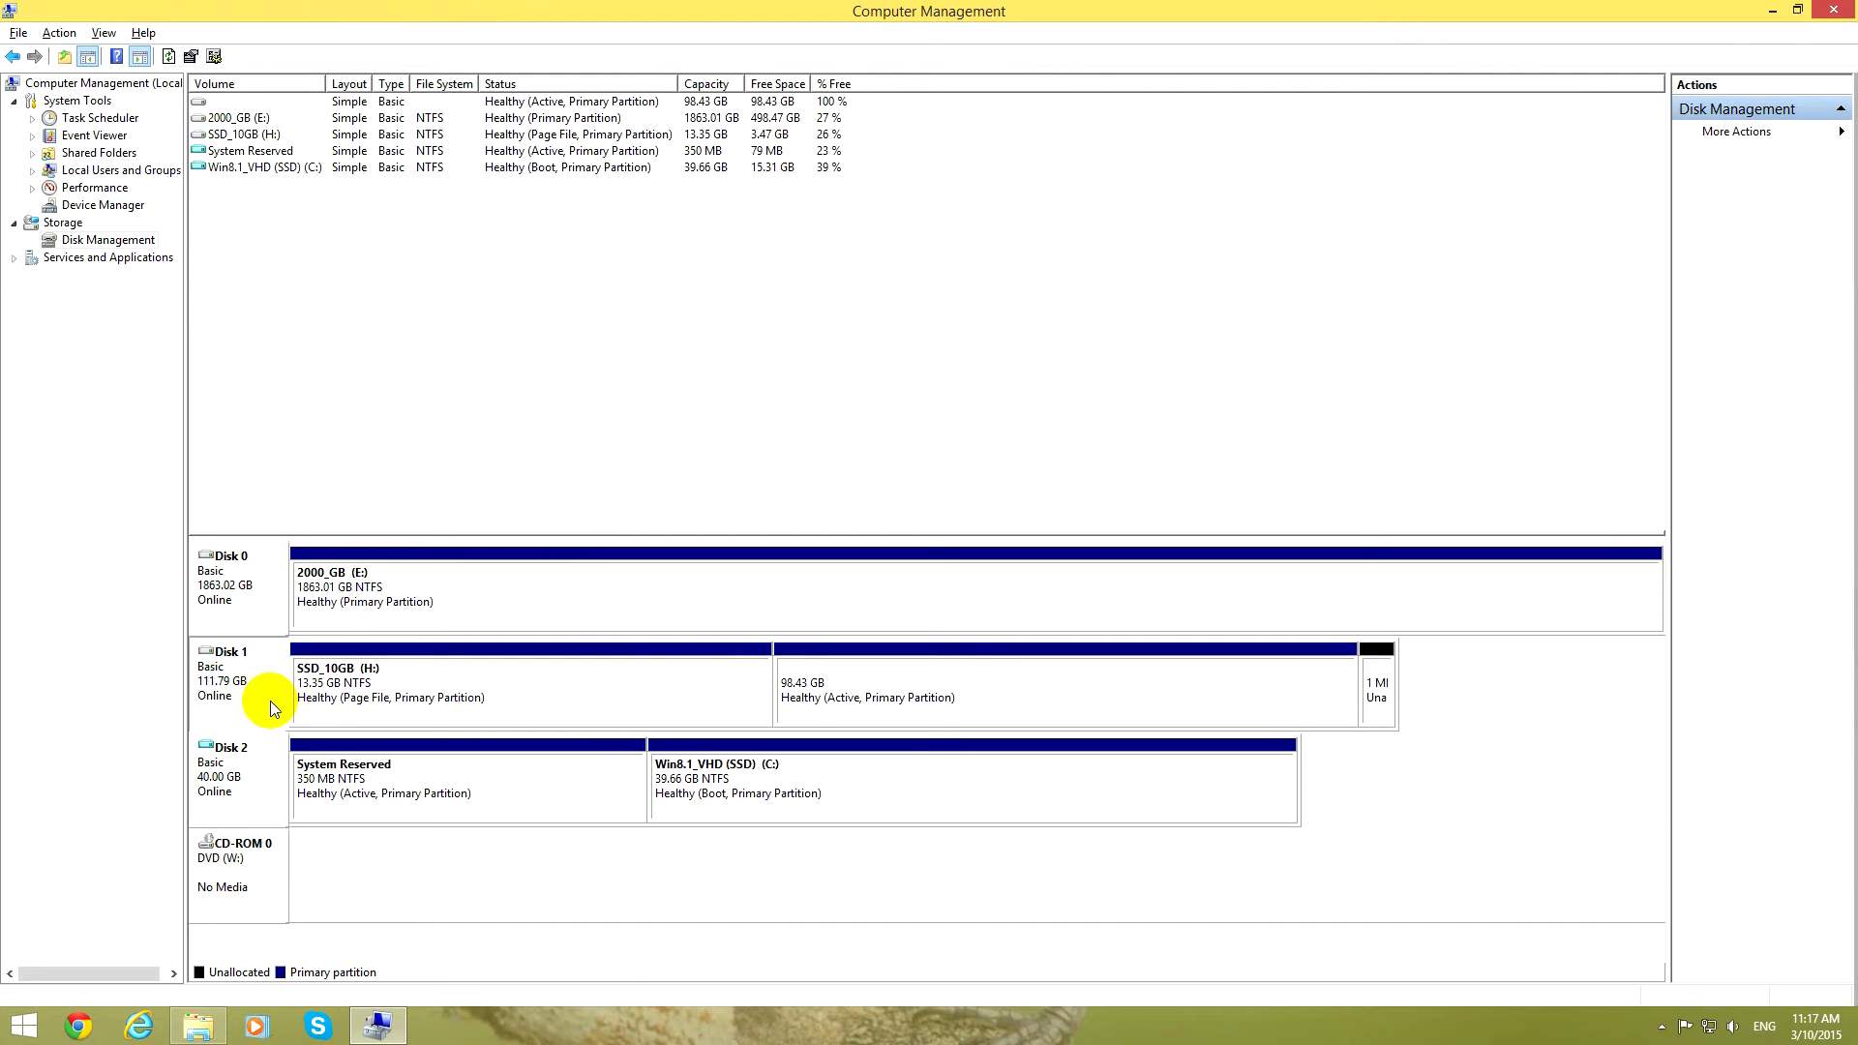
{"action": "left_click", "coordinate": [348, 701]}
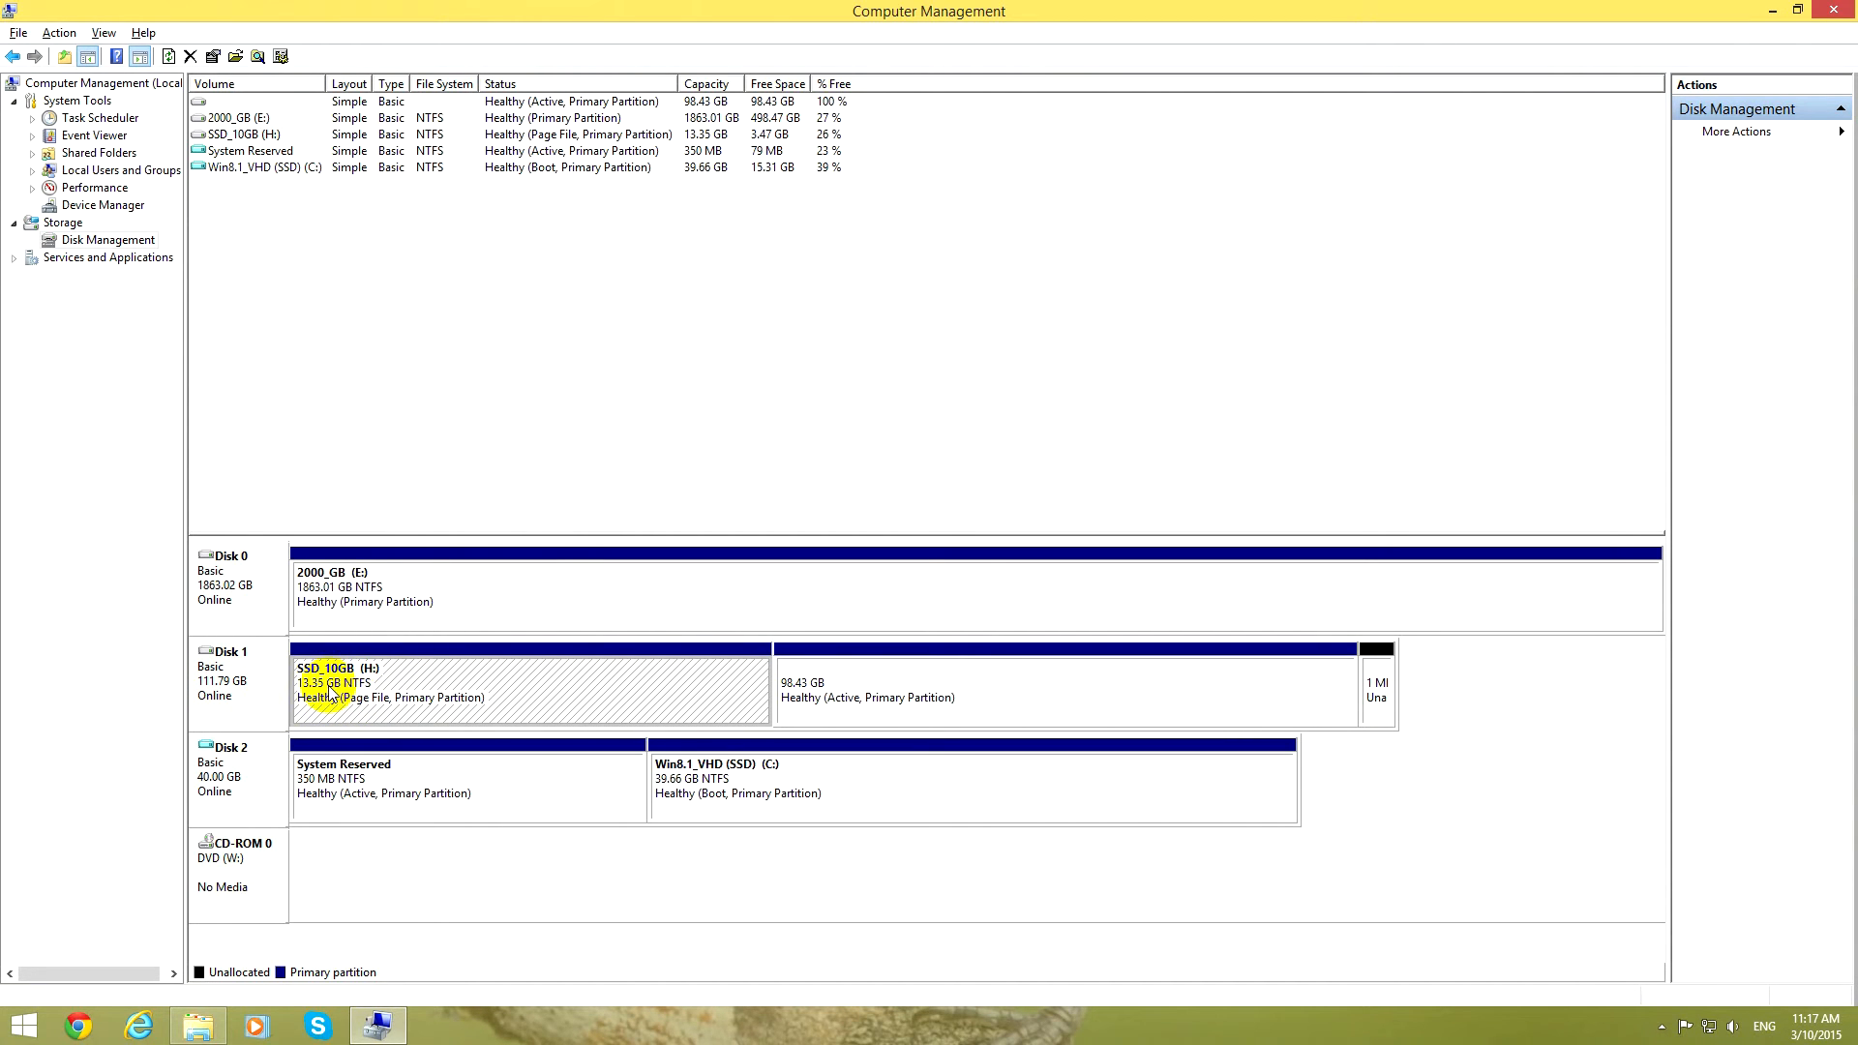
{"action": "left_click", "coordinate": [851, 698]}
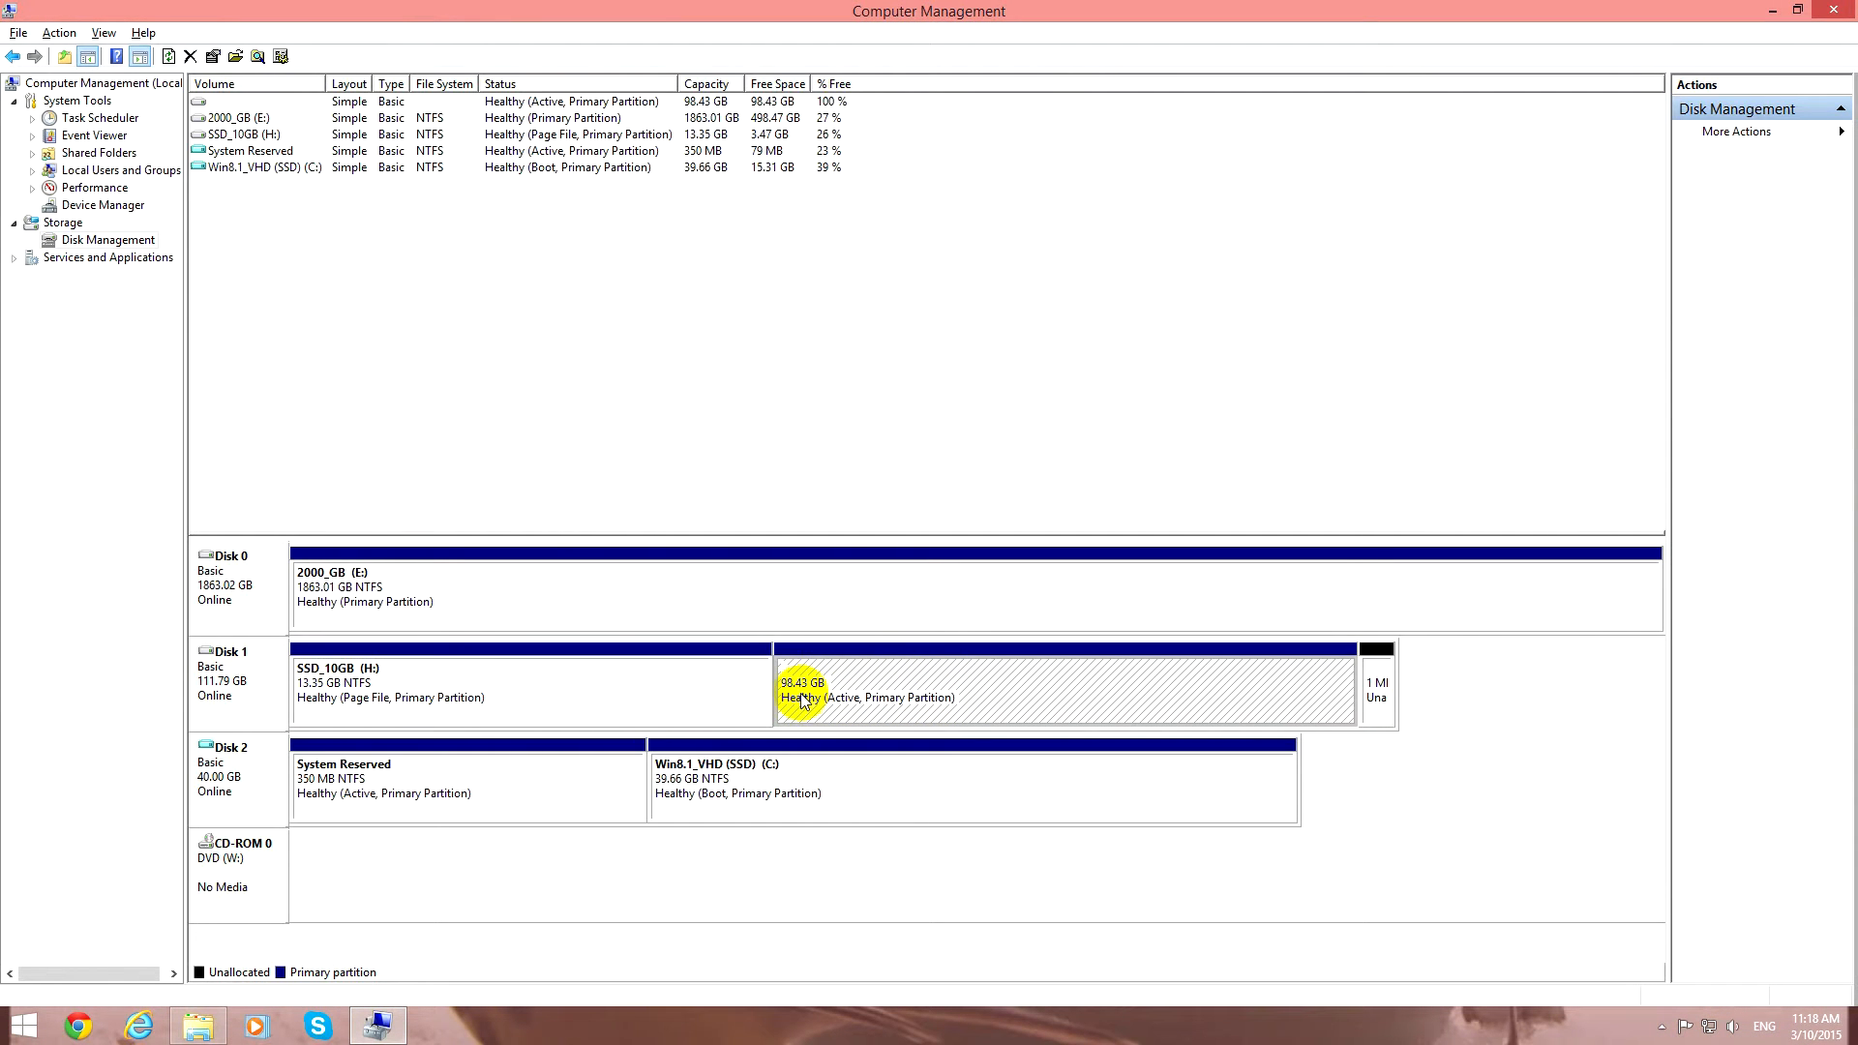
{"action": "left_click", "coordinate": [382, 680]}
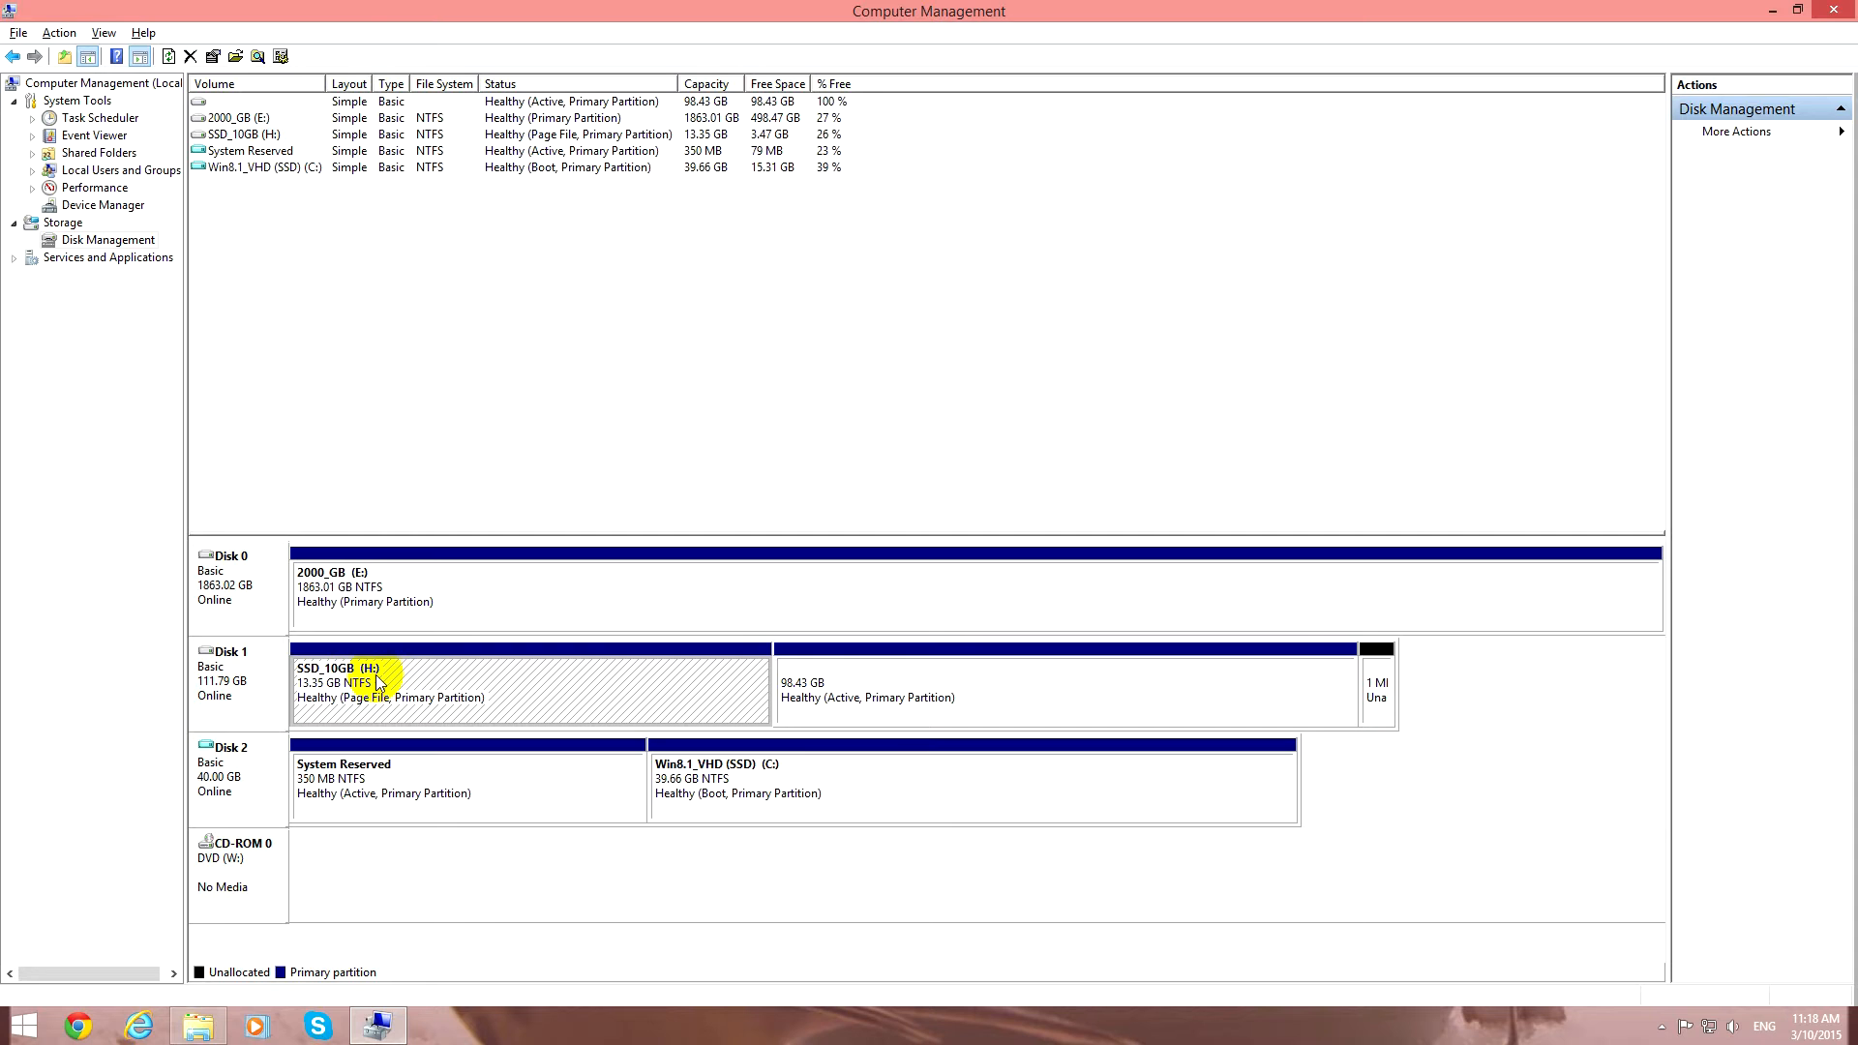
{"action": "left_click", "coordinate": [813, 684]}
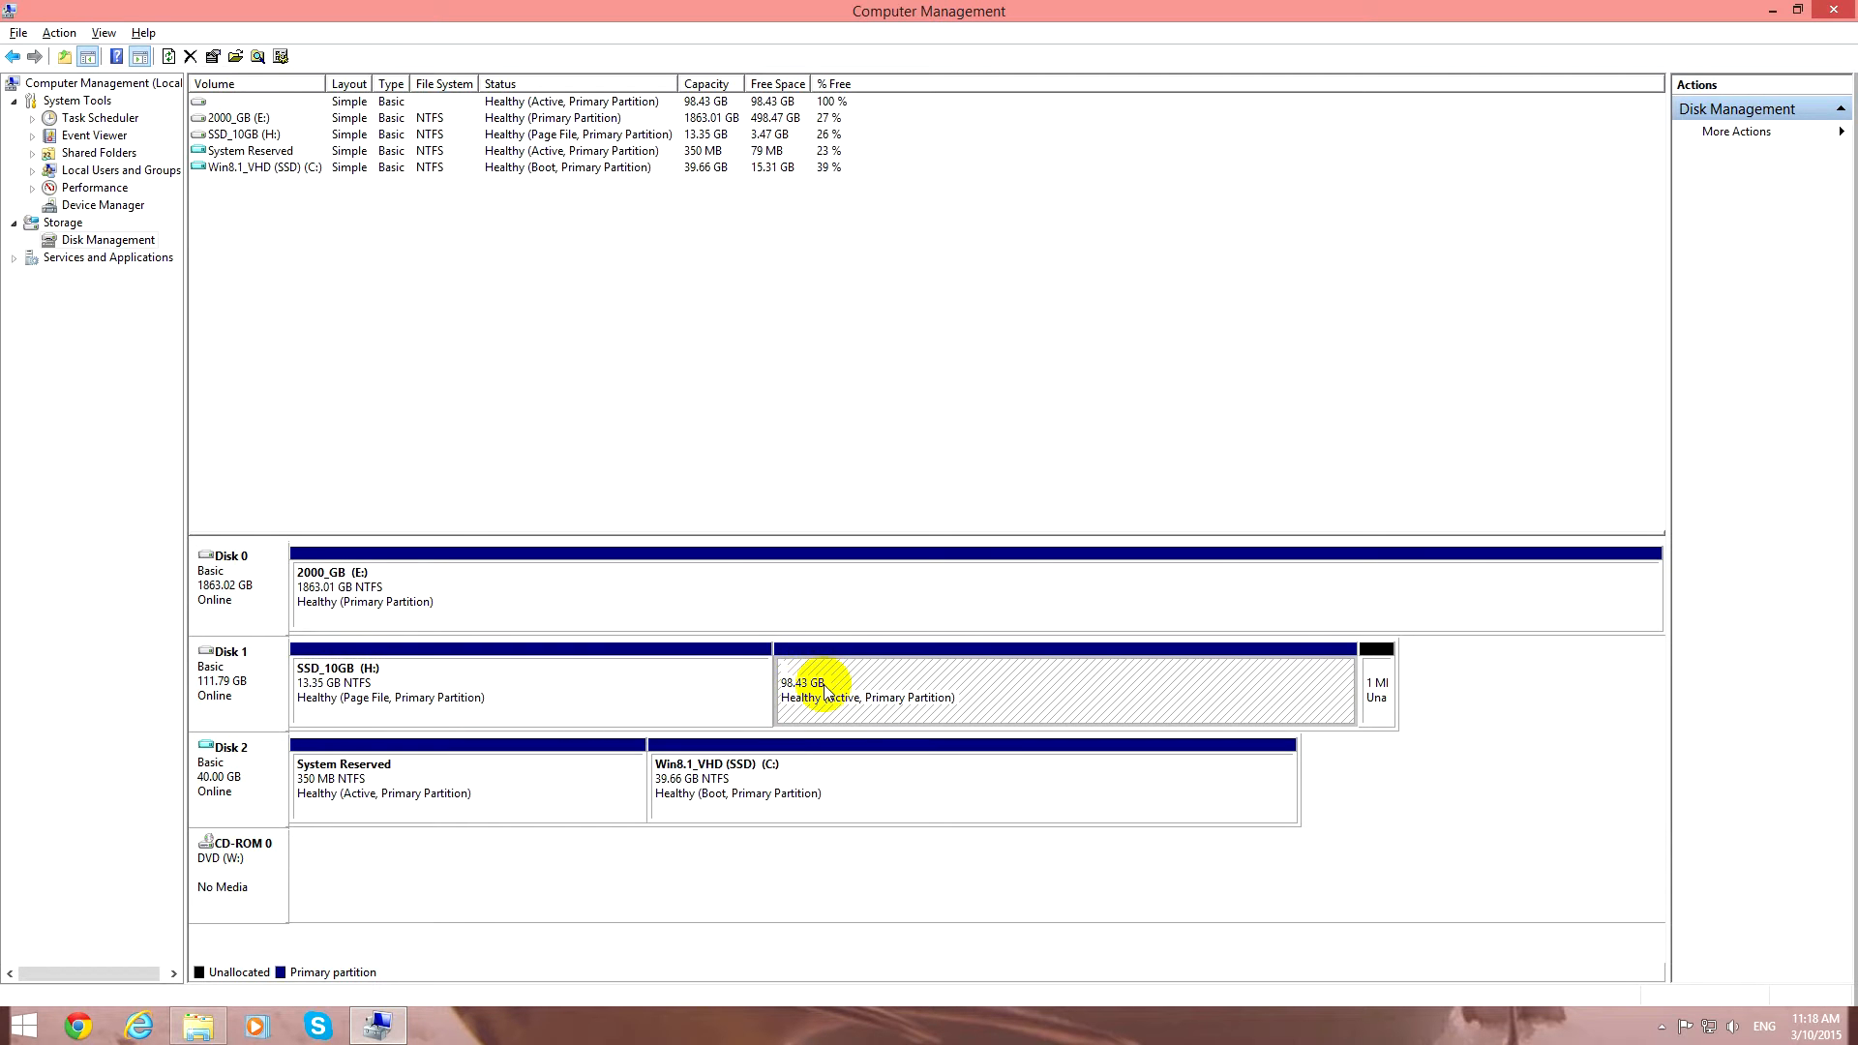
{"action": "left_click", "coordinate": [609, 677]}
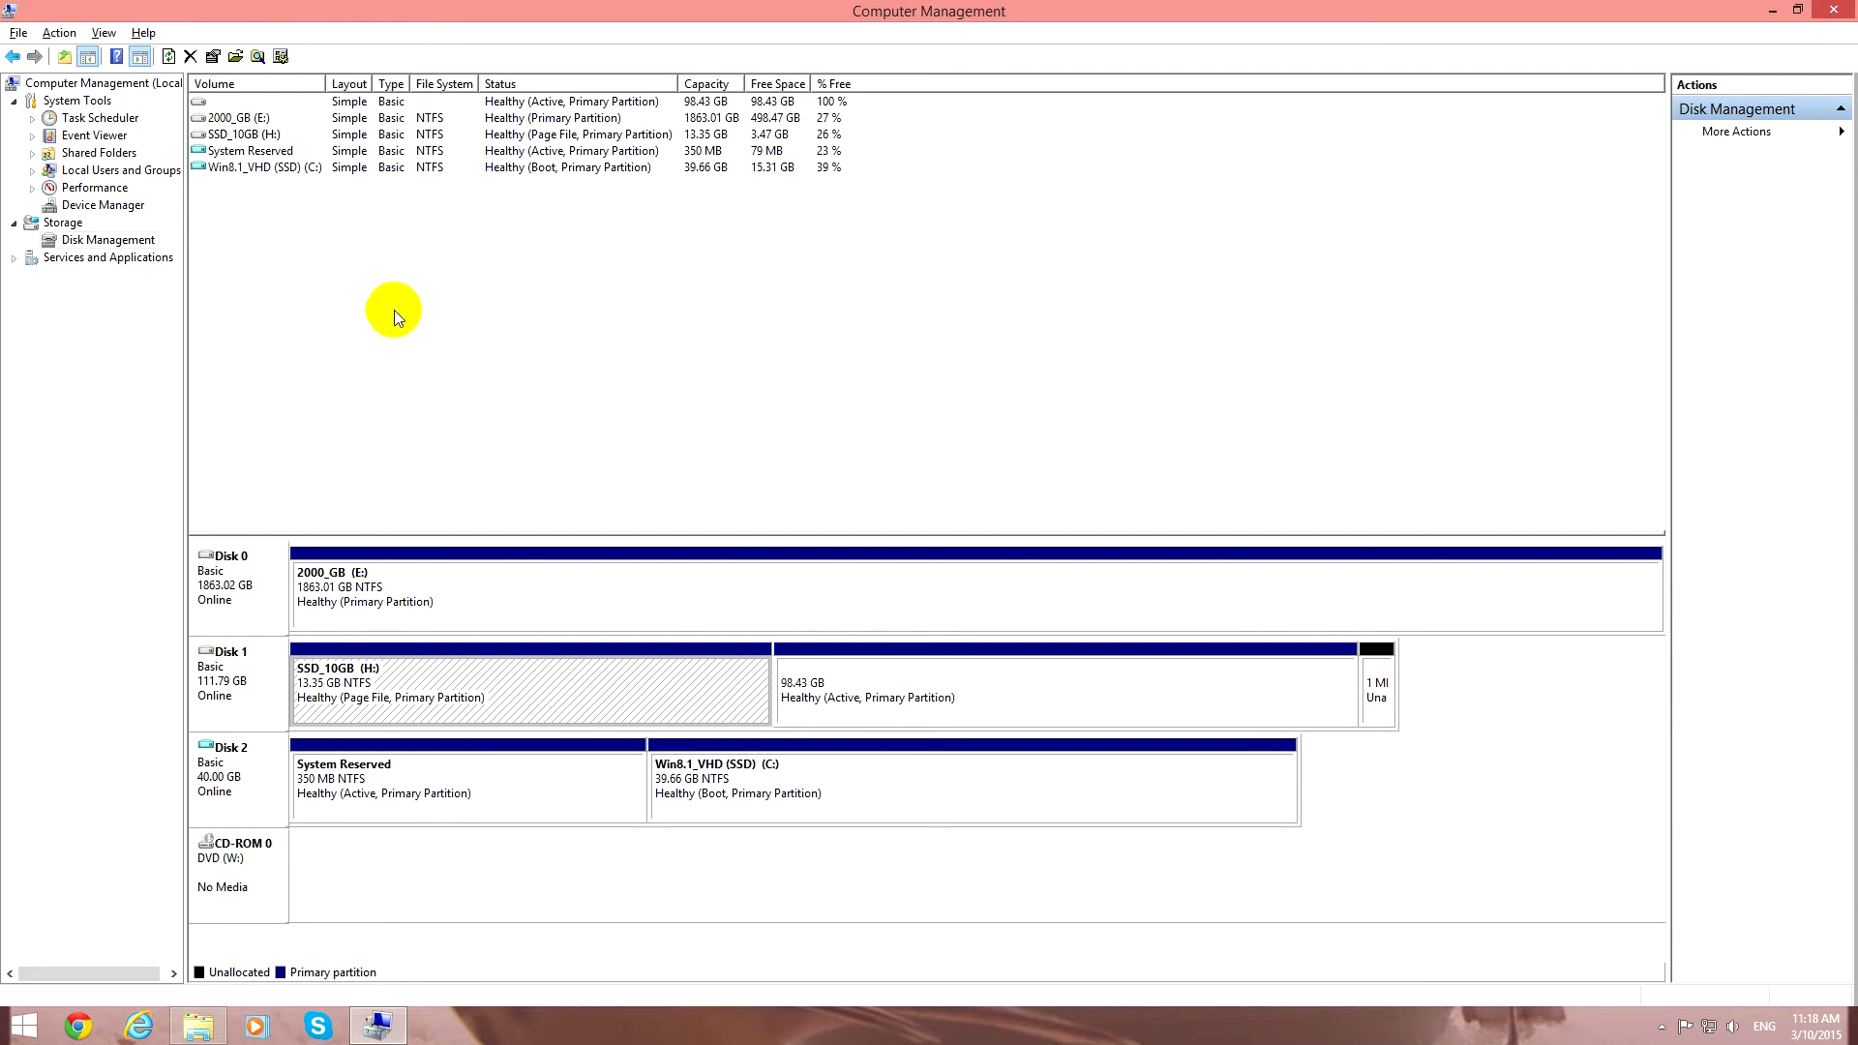
{"action": "left_click", "coordinate": [249, 135]}
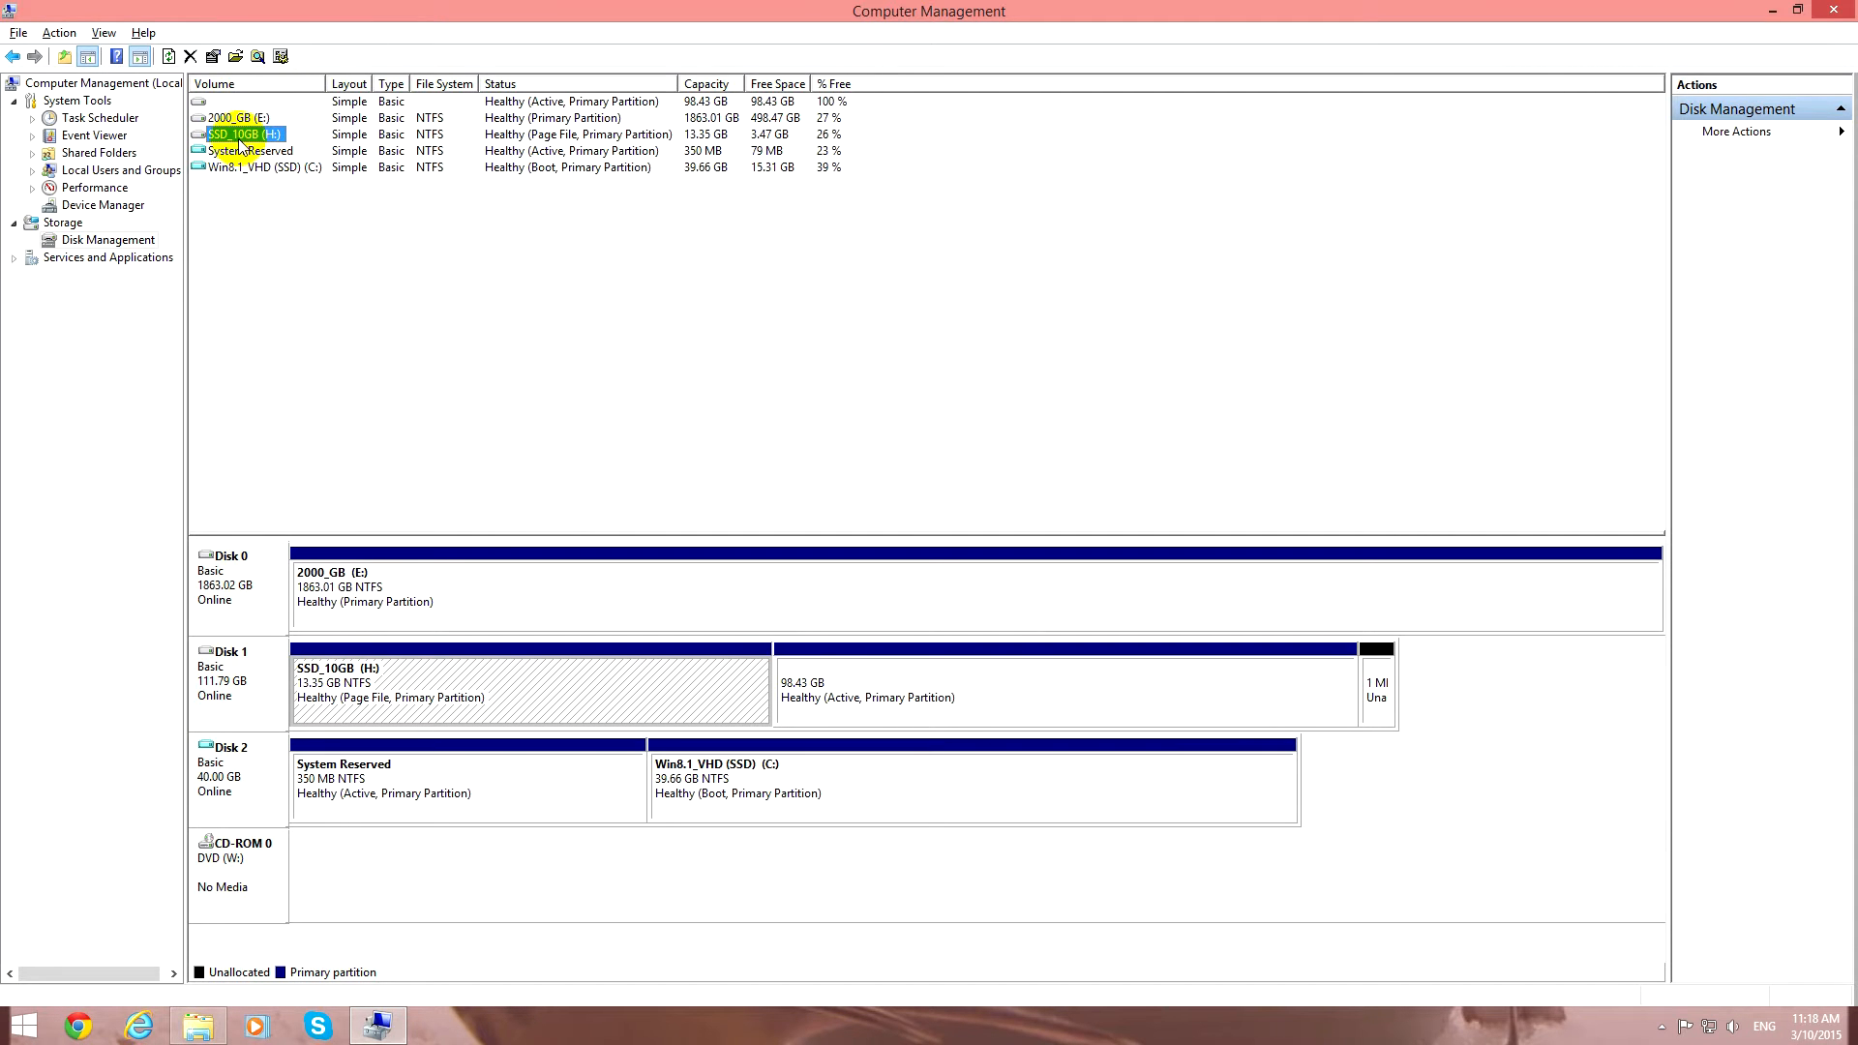
{"action": "left_click", "coordinate": [237, 102]}
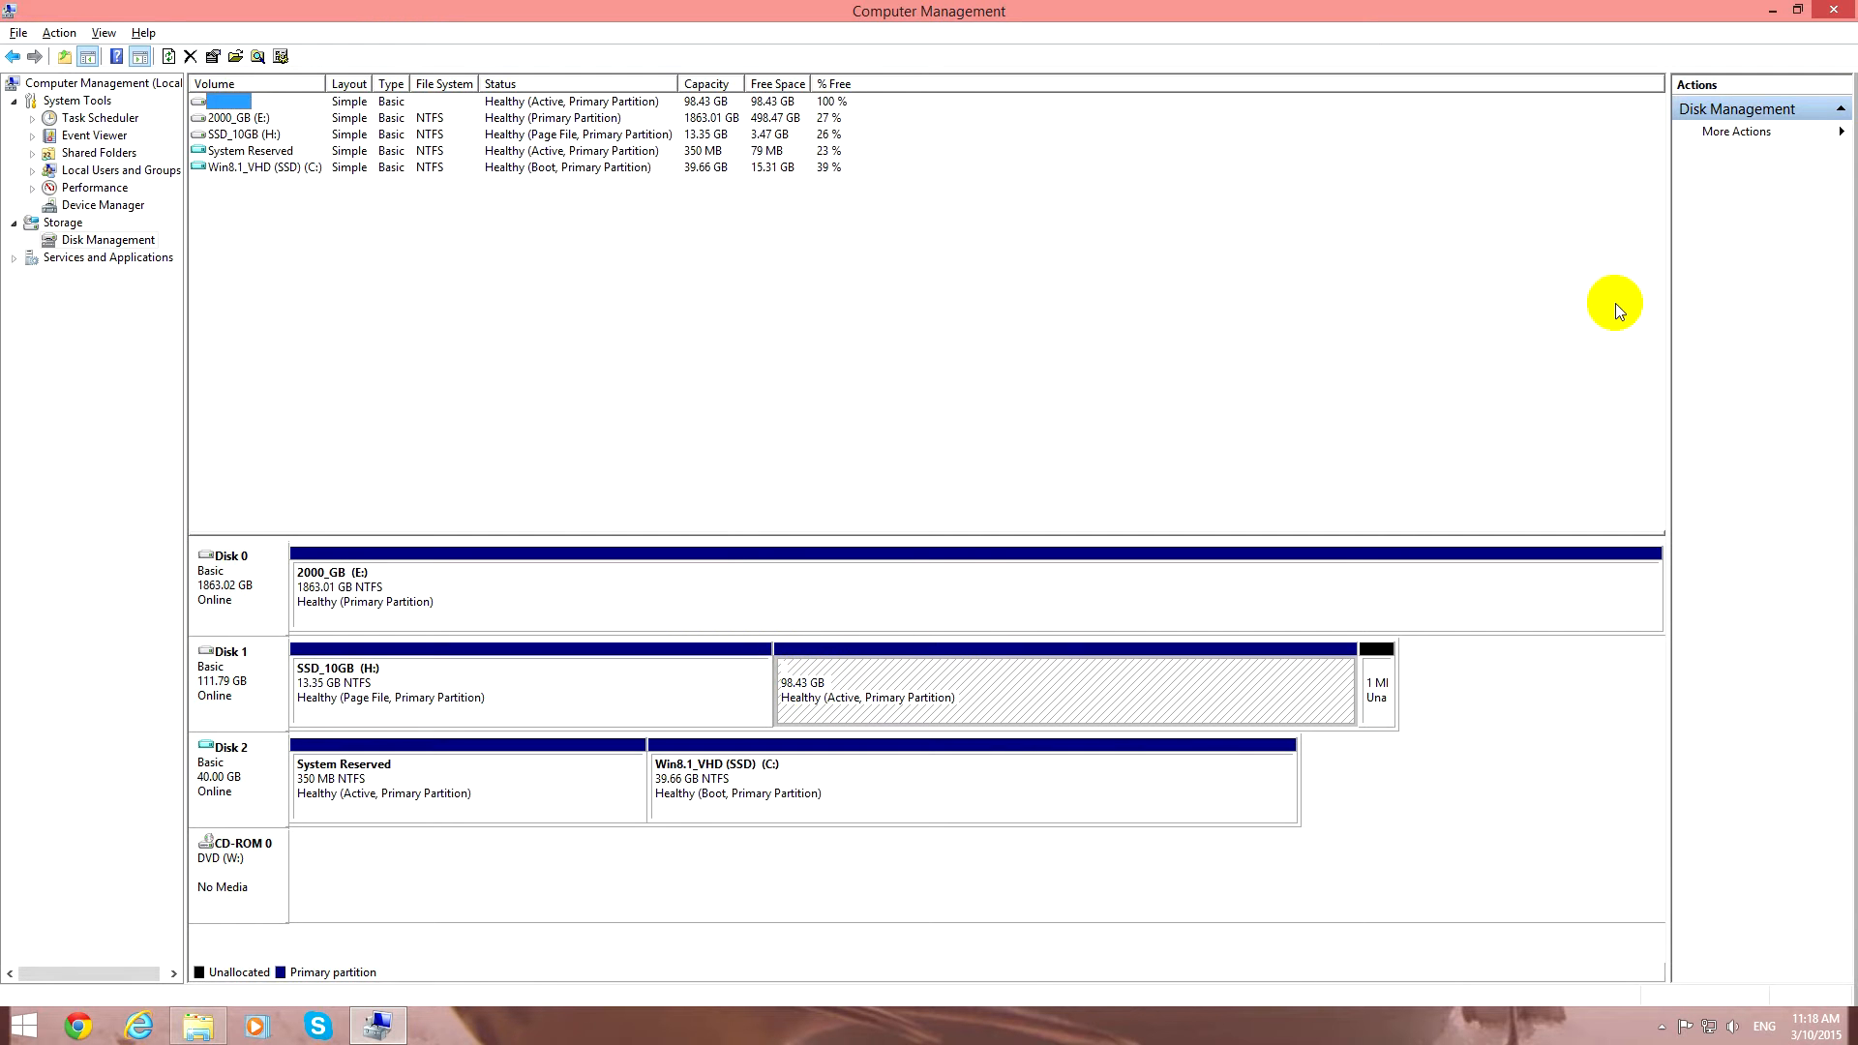
Minimize Computer Management and start diskpart from a Command Prompt opened with cmd.
{"action": "left_click", "coordinate": [1771, 10]}
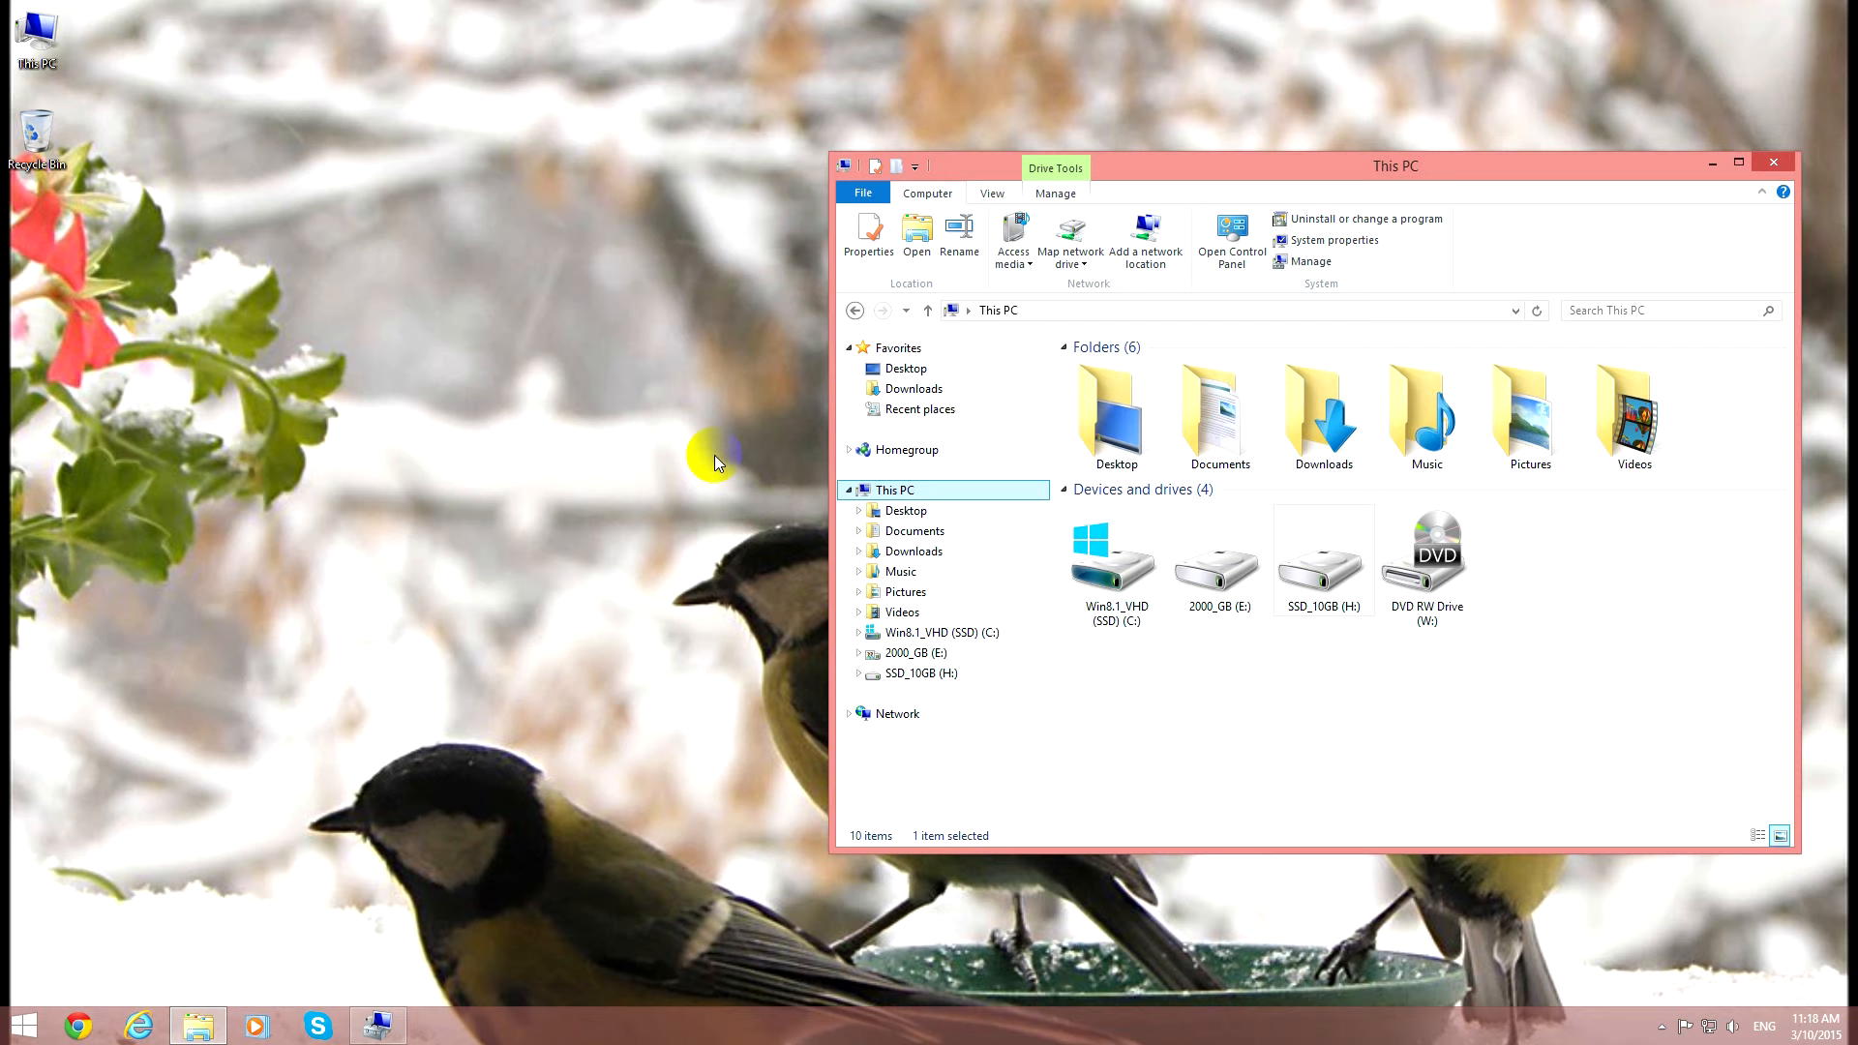
{"action": "key", "text": "super+r"}
{"action": "type", "text": "cm"}
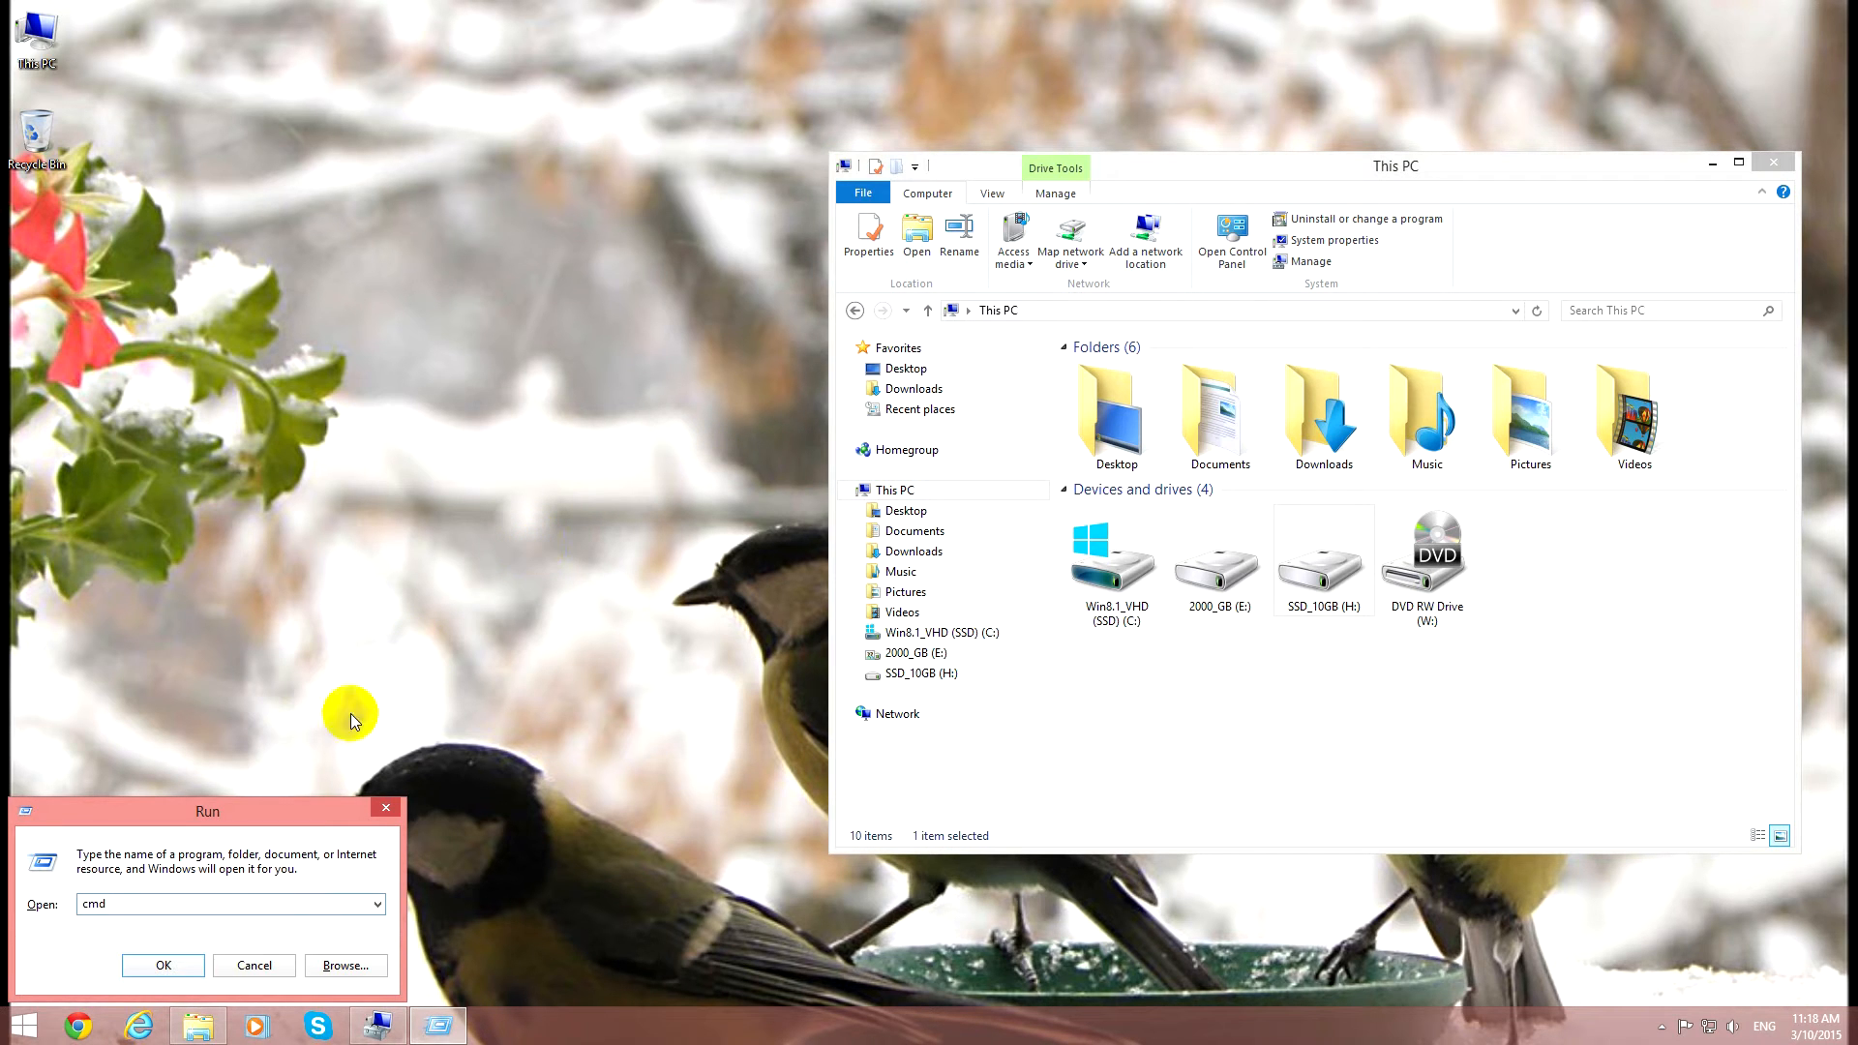
{"action": "left_click", "coordinate": [164, 965]}
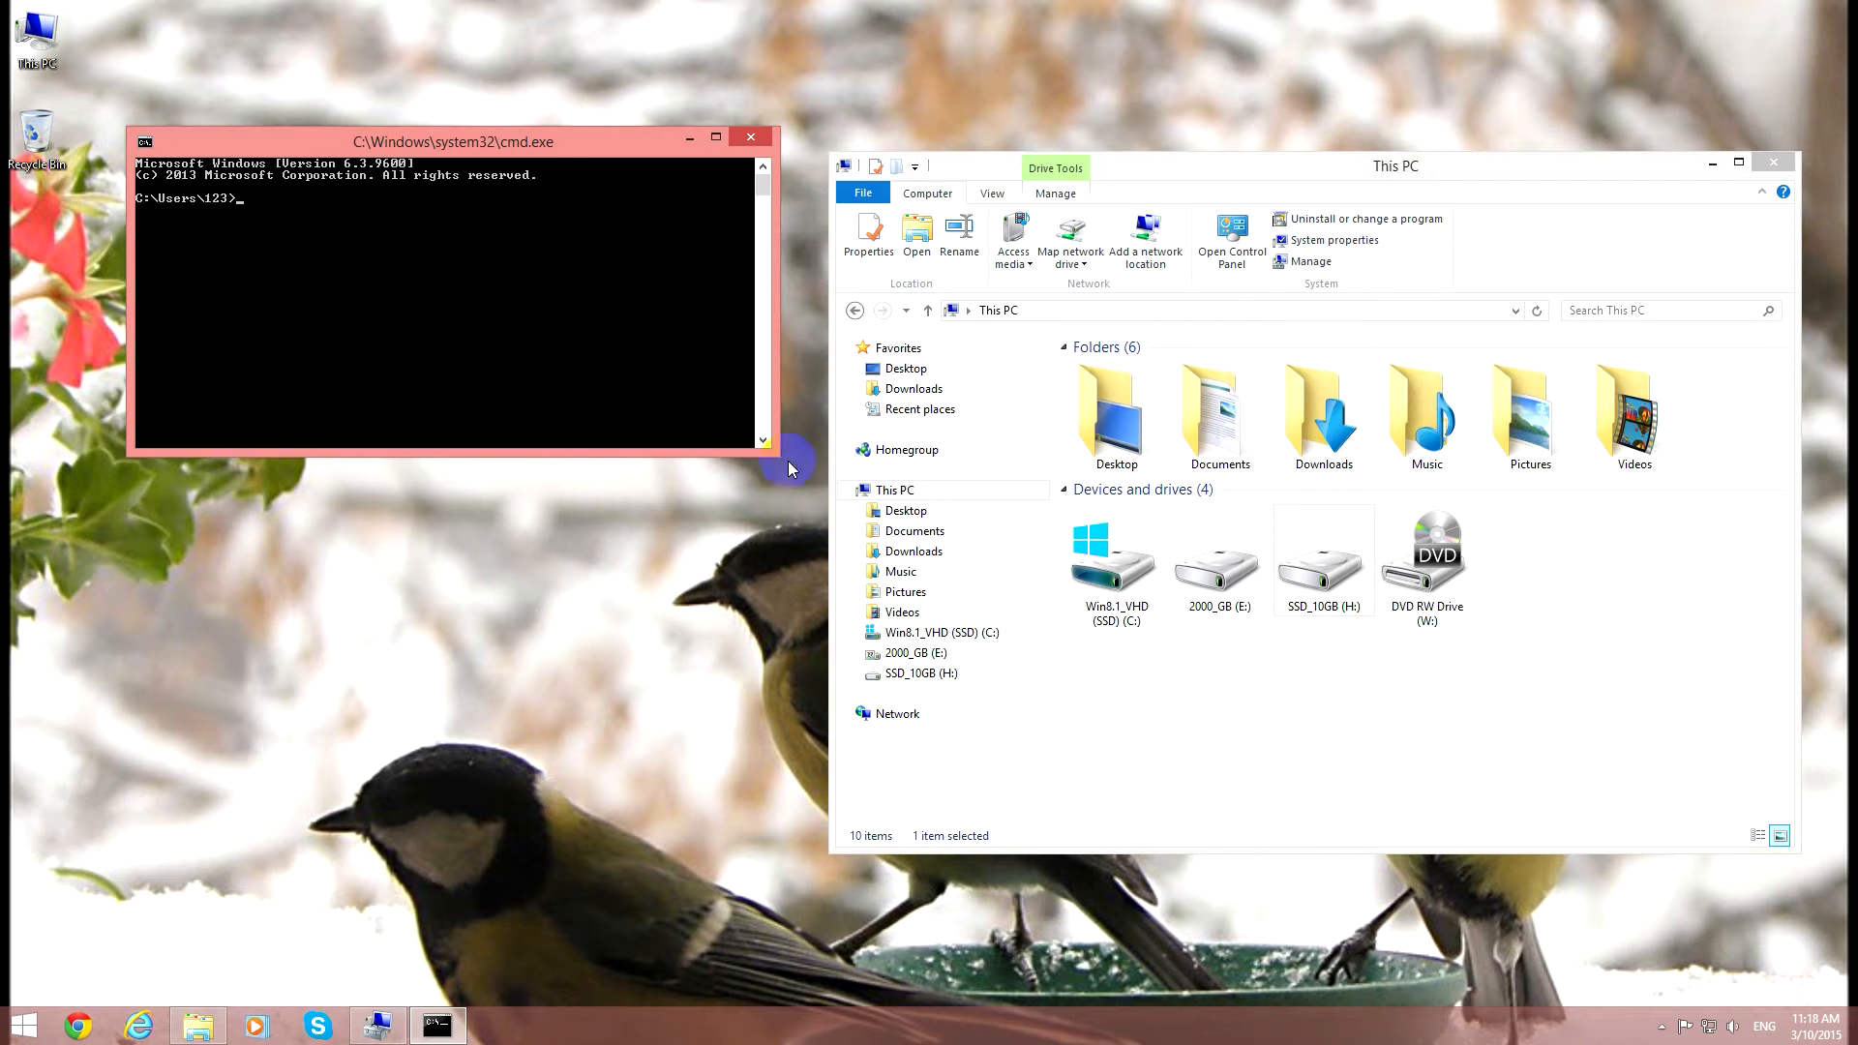
{"action": "type", "text": "diskpart"}
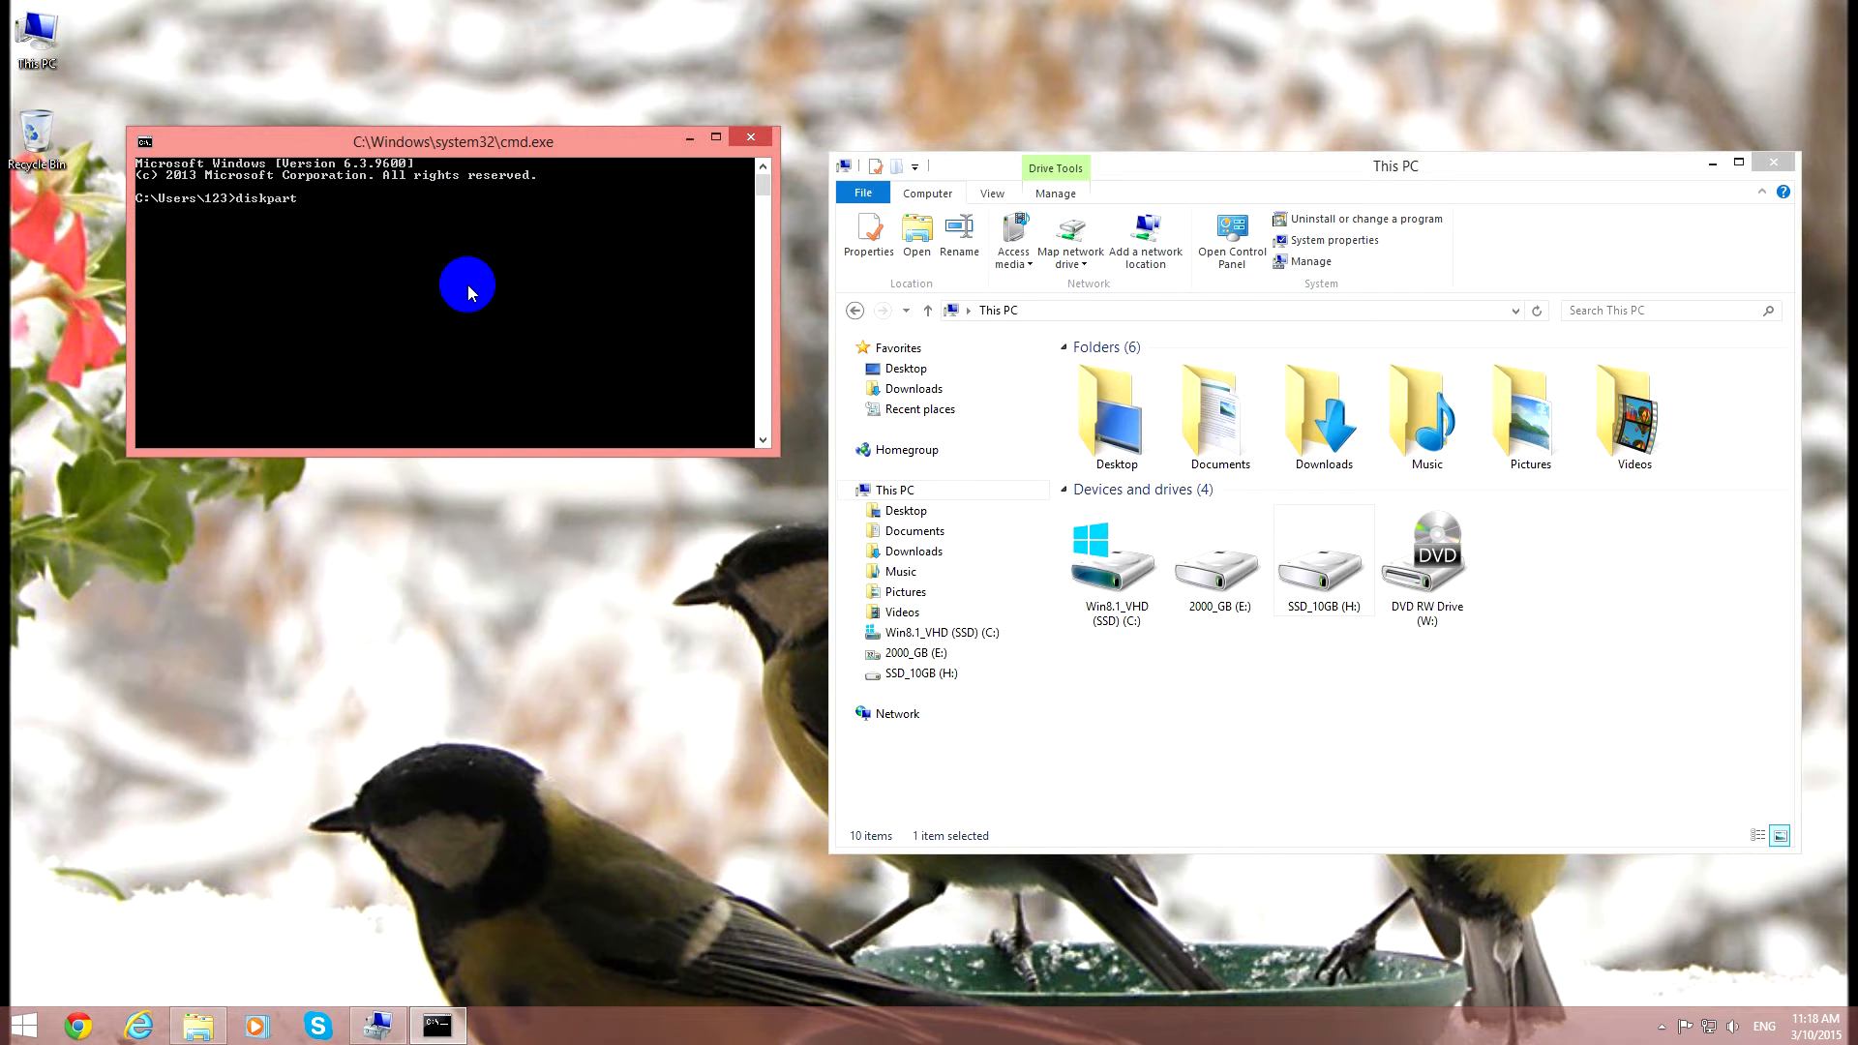
{"action": "key", "text": "Return"}
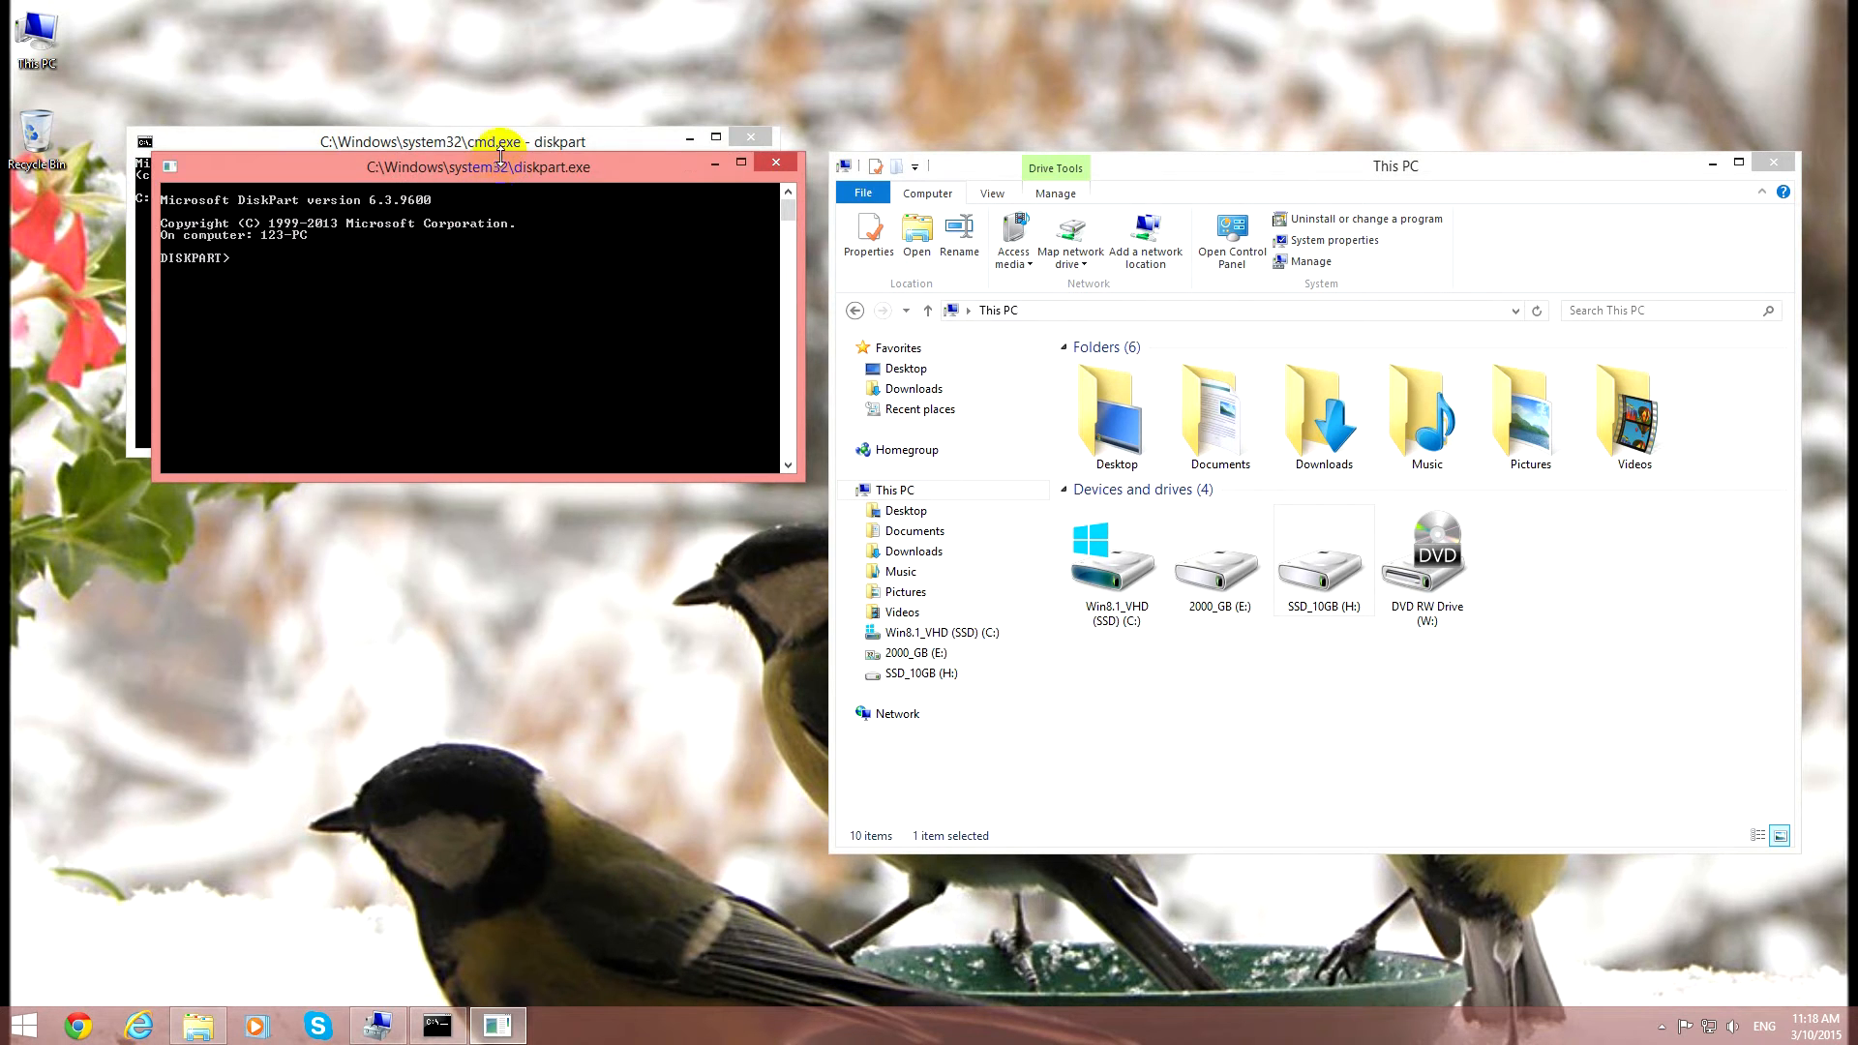
List all volumes in DiskPart with "list volume", and close the console and This PC windows.
{"action": "left_click_drag", "start_coordinate": [498, 167], "coordinate": [566, 357]}
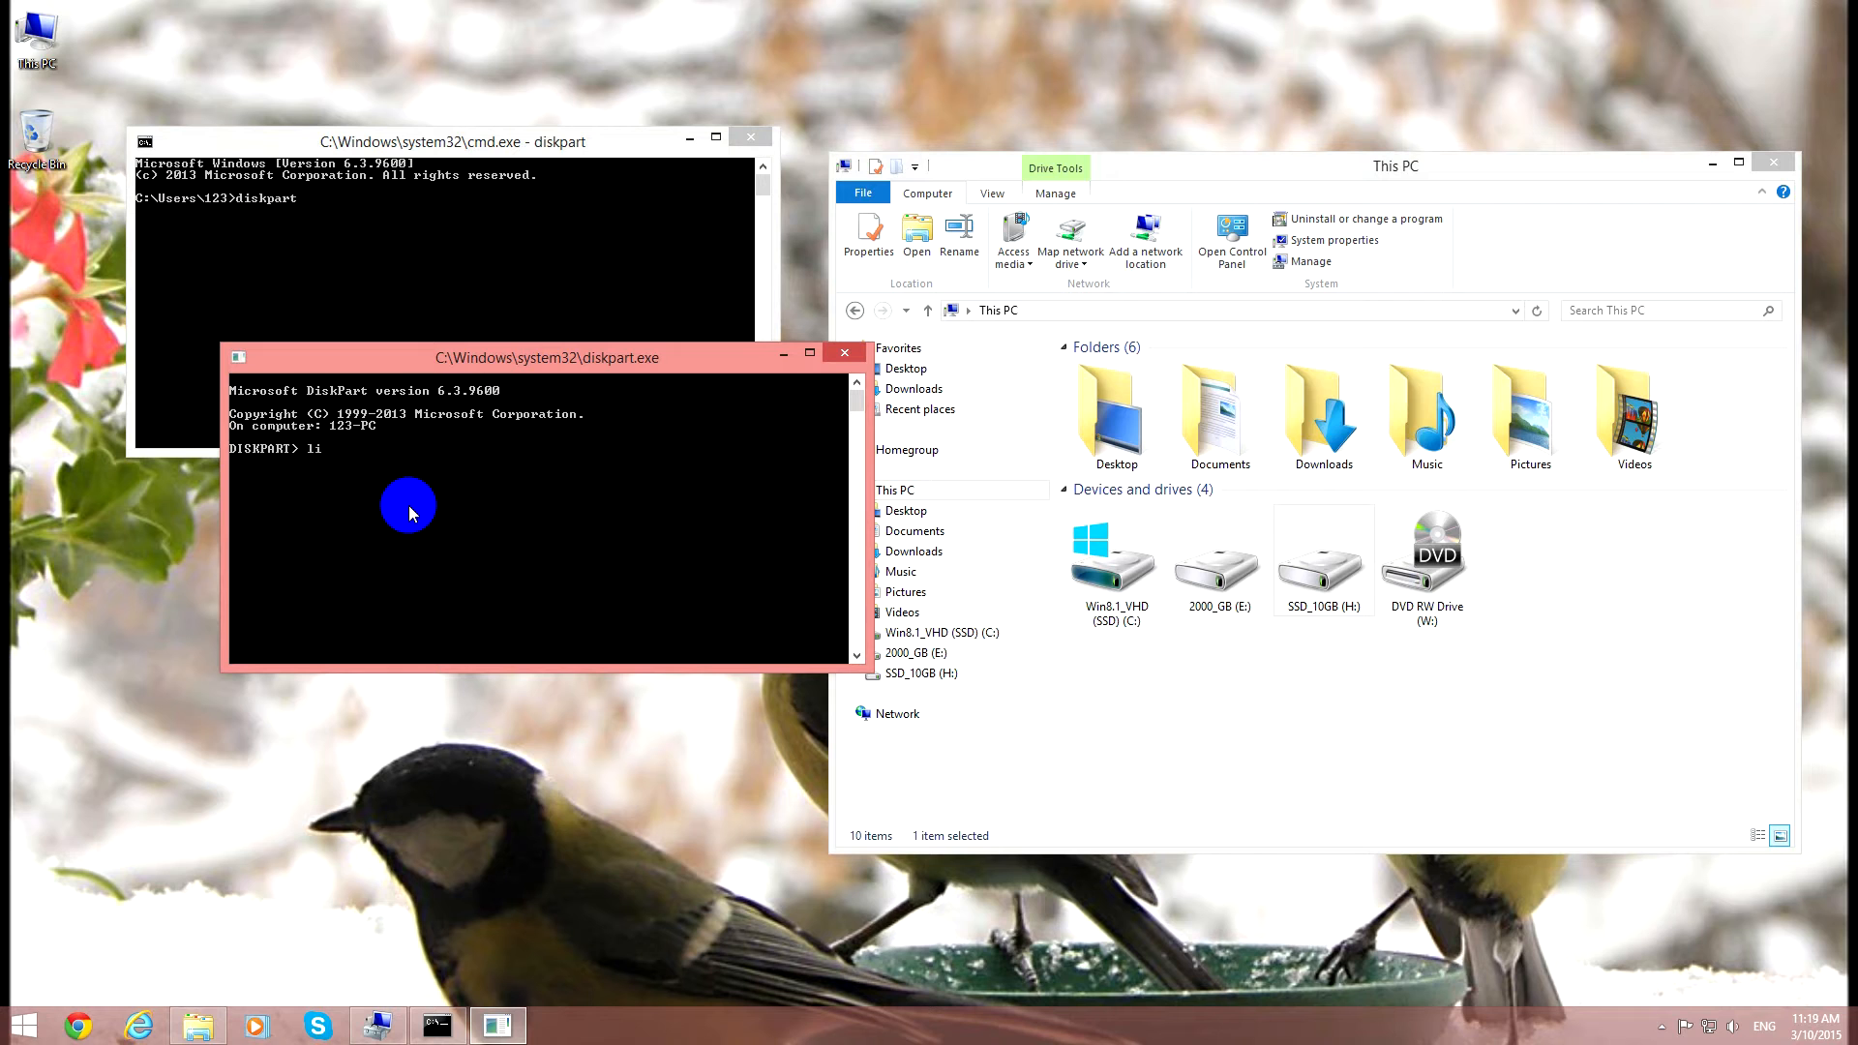
{"action": "type", "text": "list volume"}
{"action": "key", "text": "Return"}
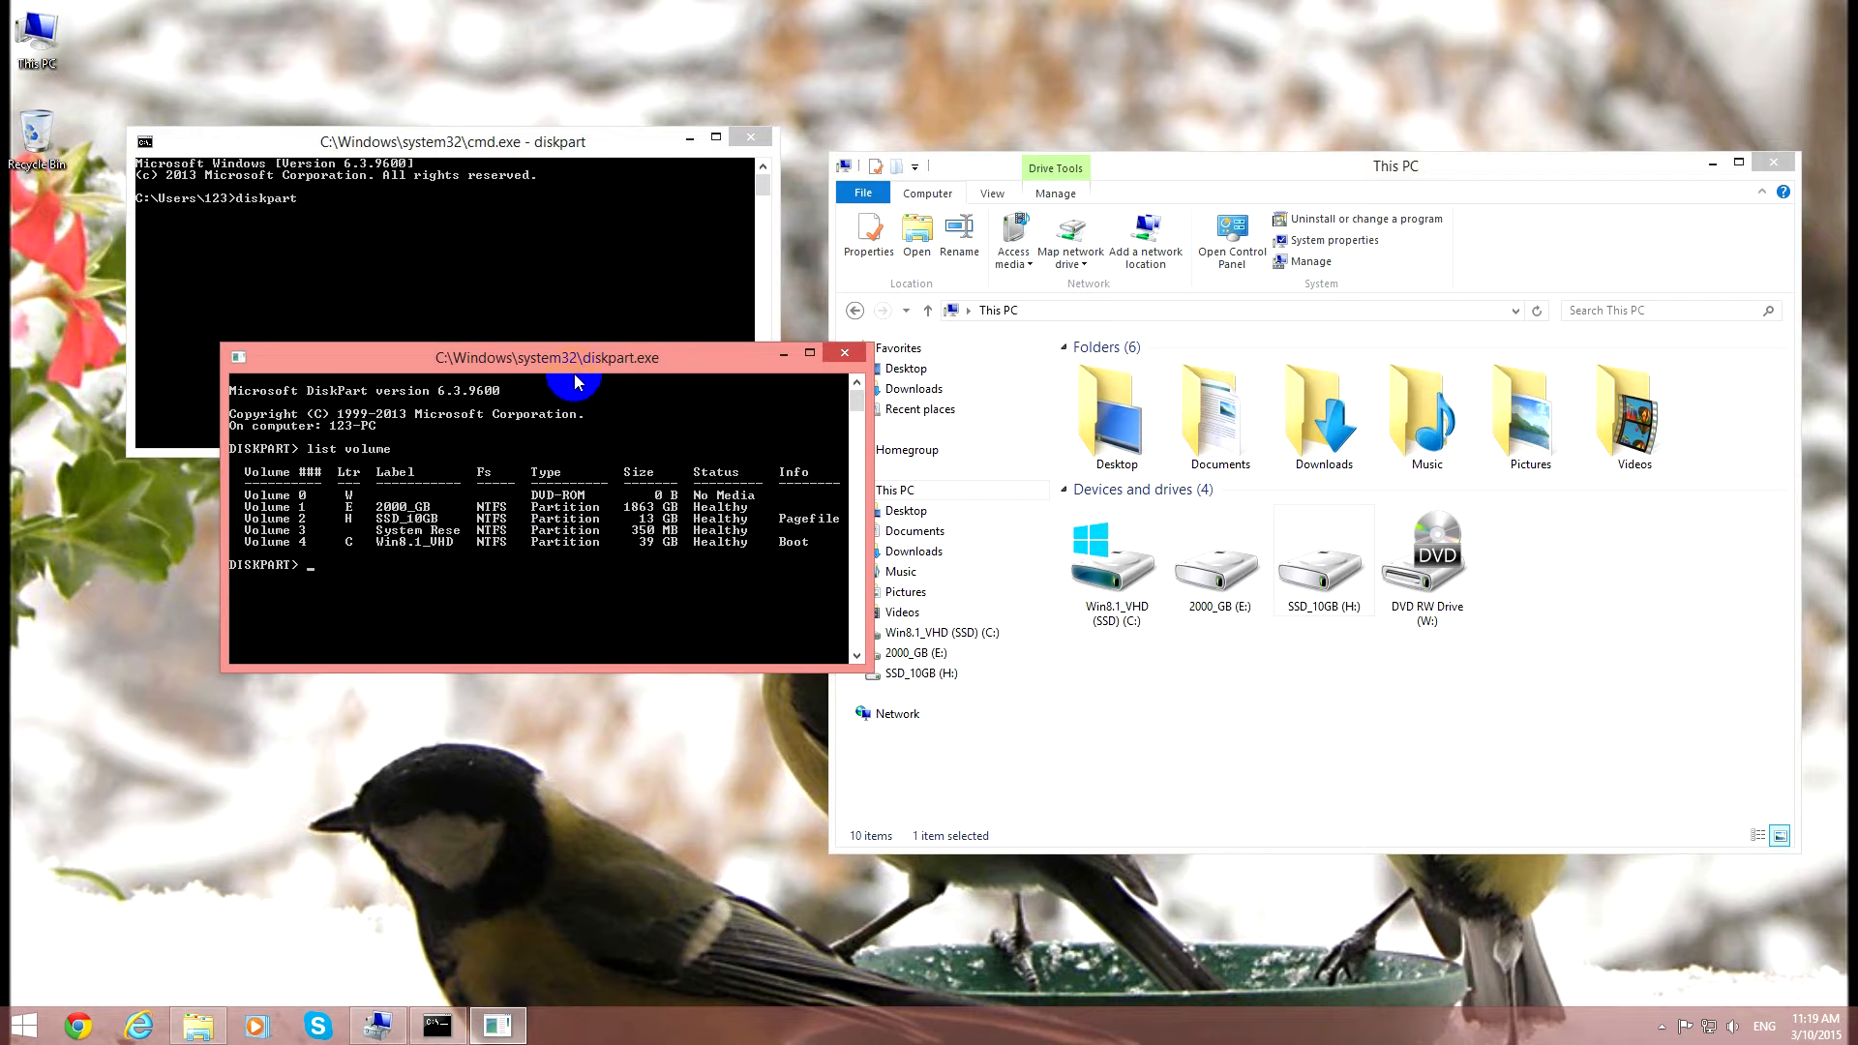
{"action": "left_click", "coordinate": [844, 352]}
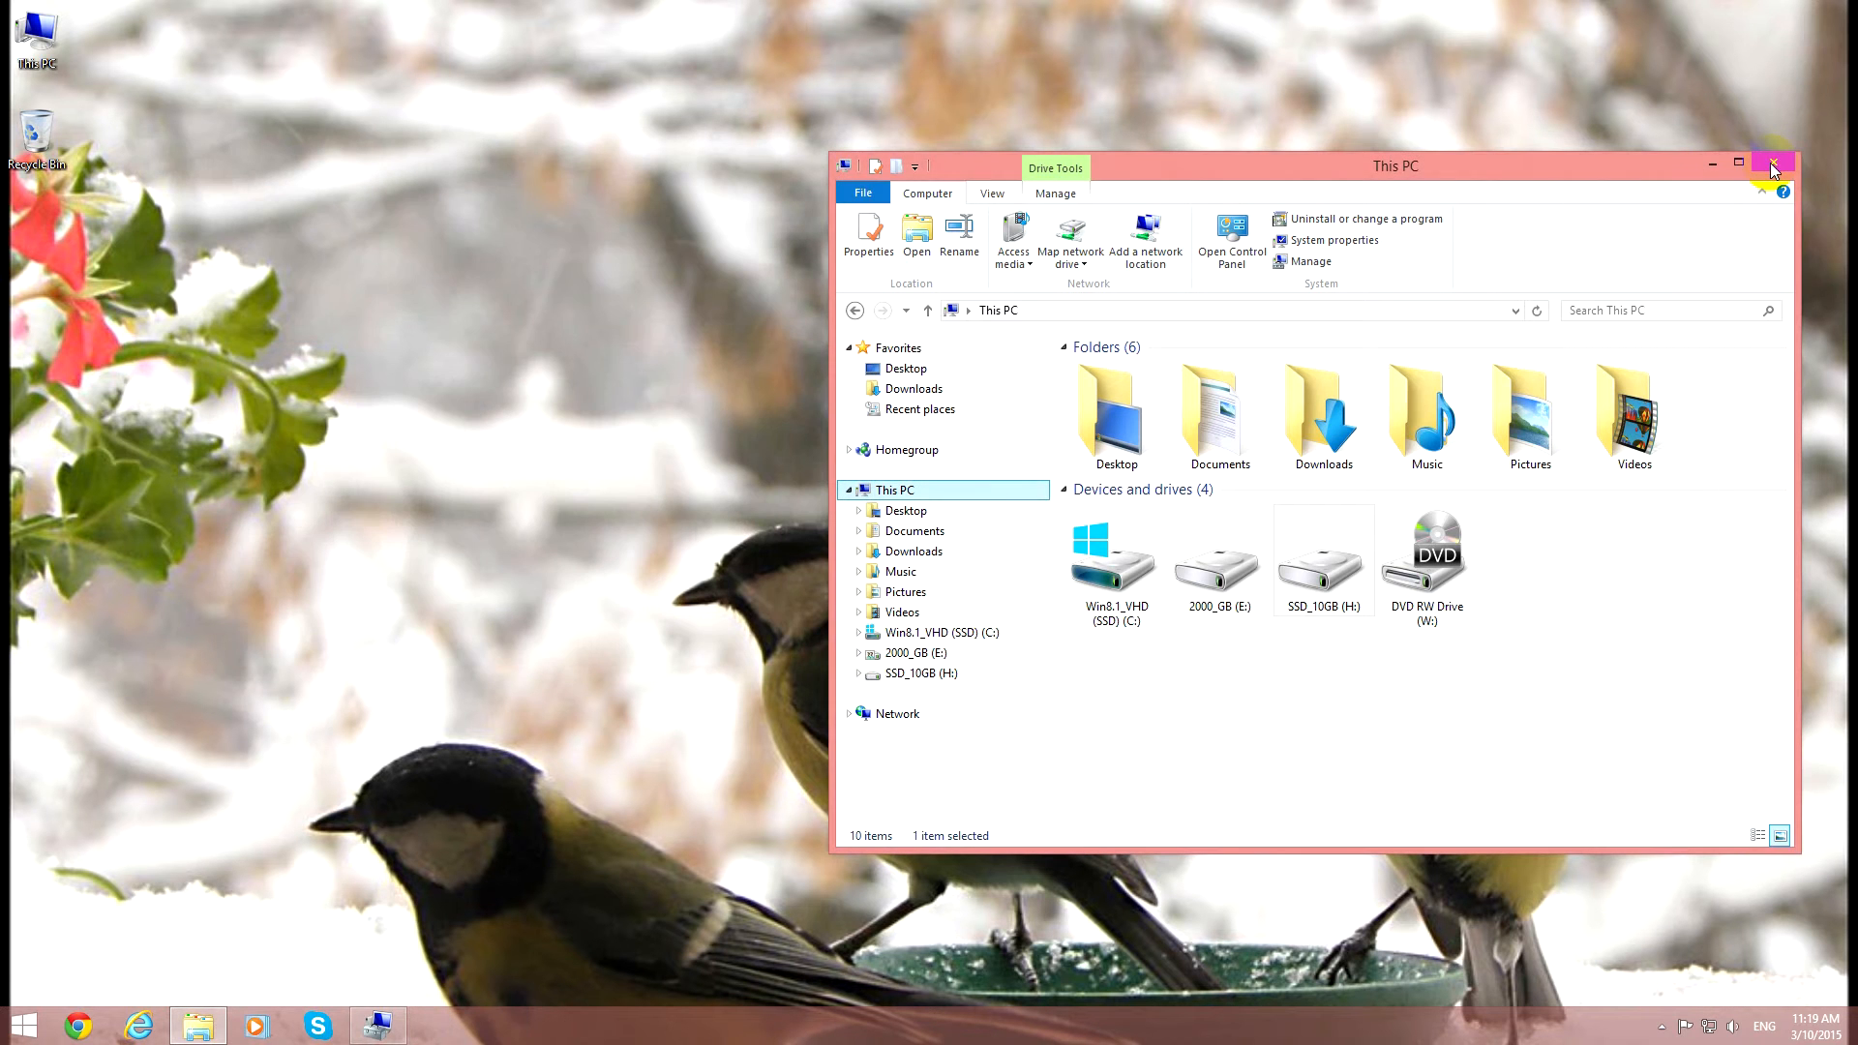
{"action": "left_click", "coordinate": [1773, 161]}
Switch to Internet Explorer and search Google for "aomei partition".
{"action": "left_click", "coordinate": [143, 1018]}
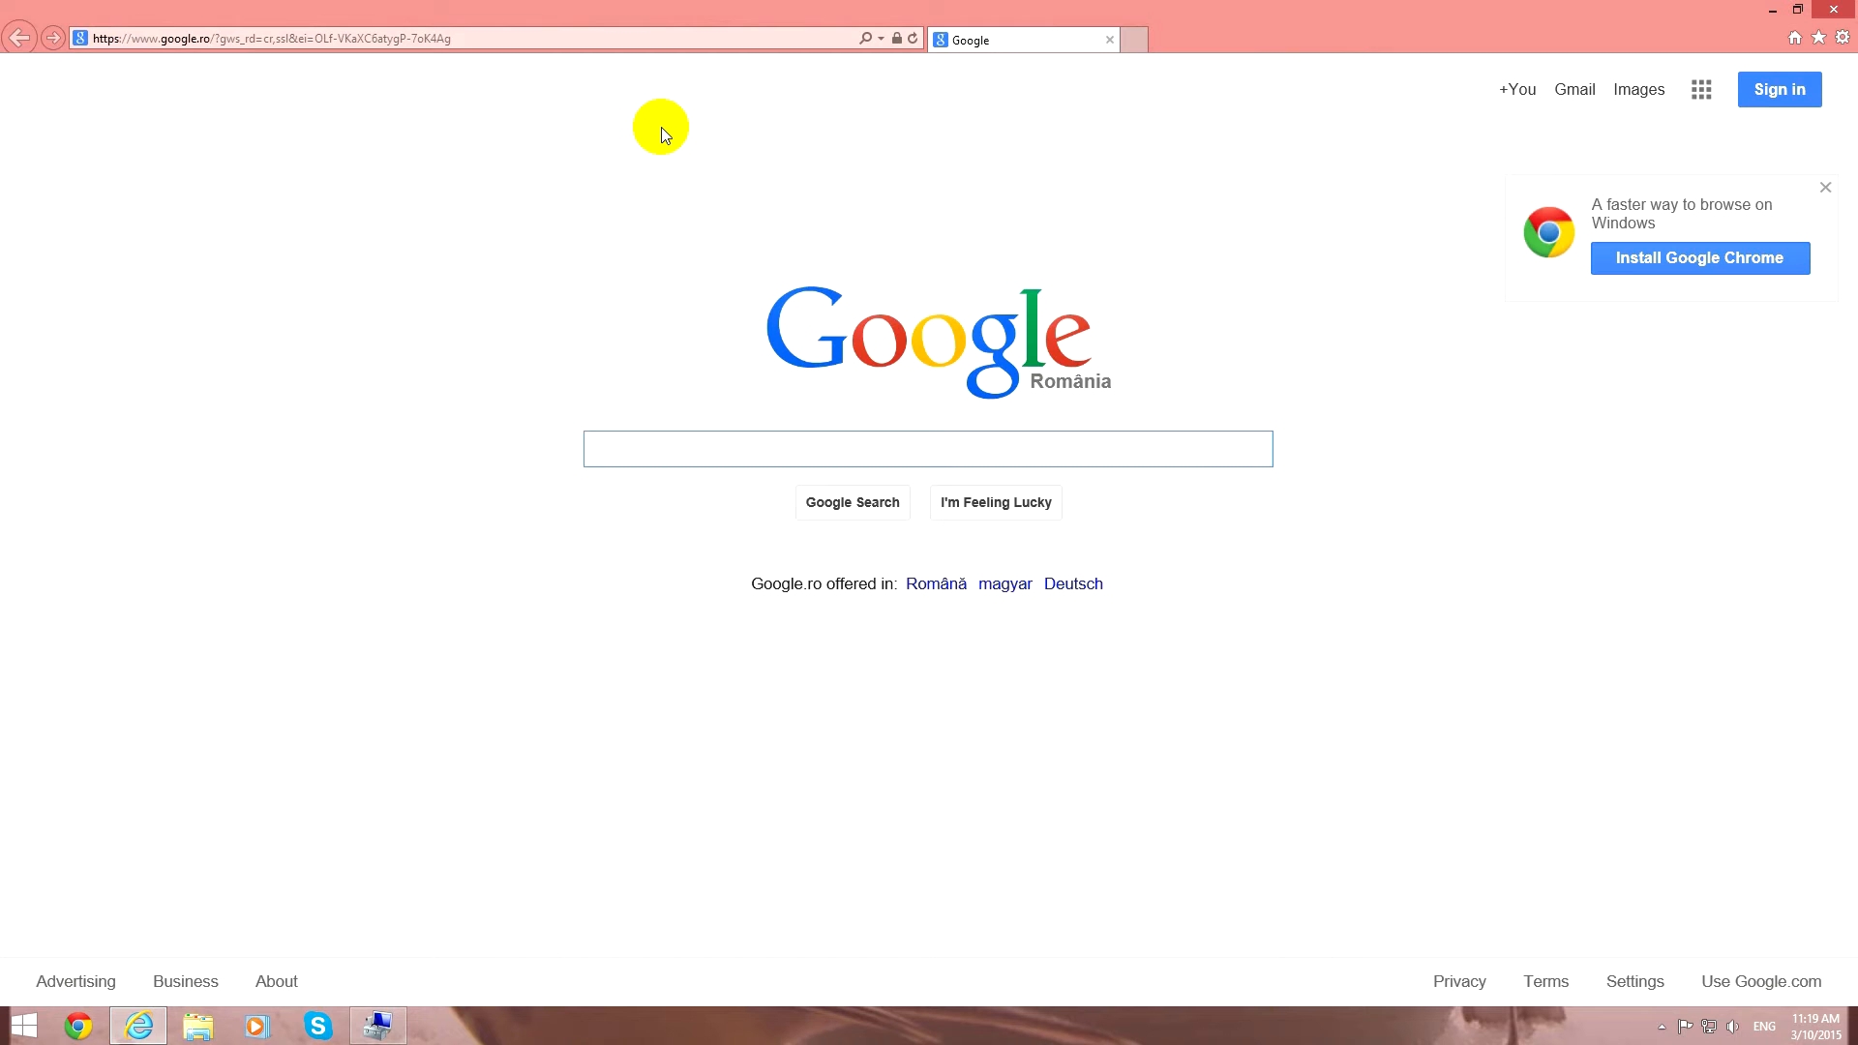
{"action": "type", "text": "aomei part"}
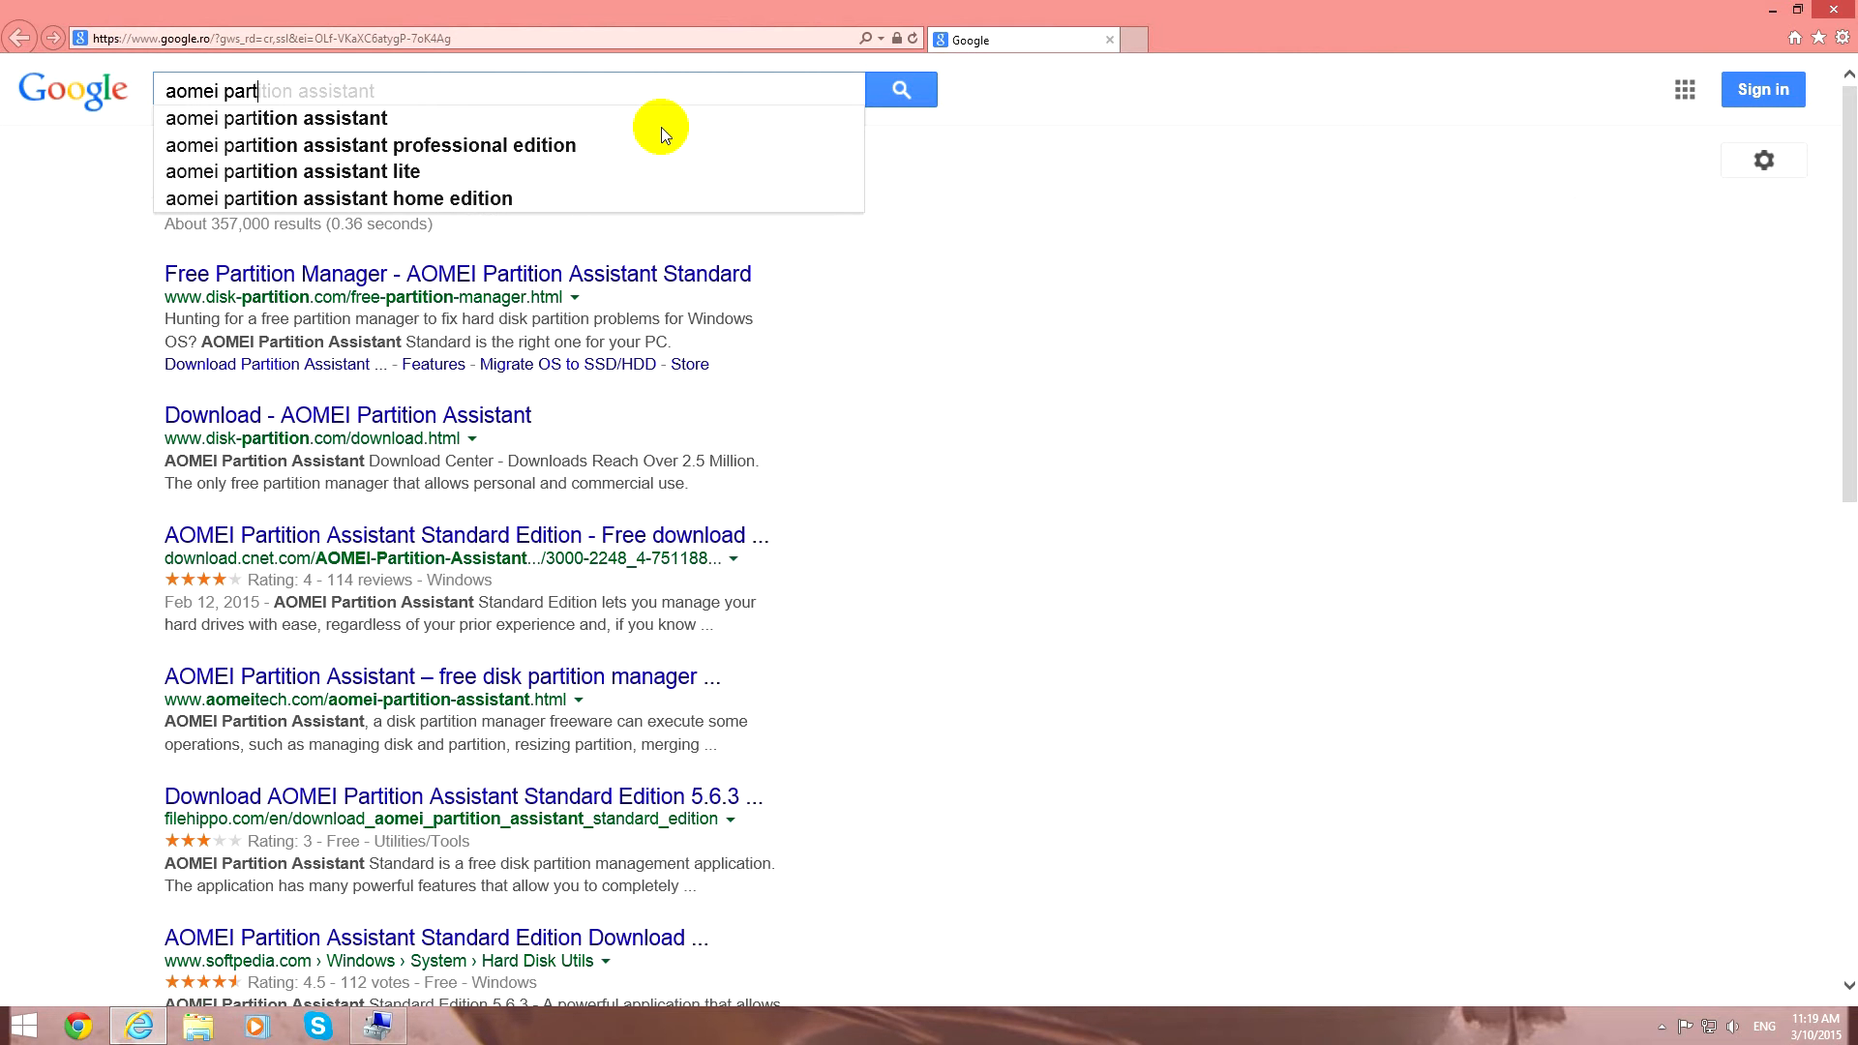
{"action": "type", "text": "ition"}
{"action": "key", "text": "Return"}
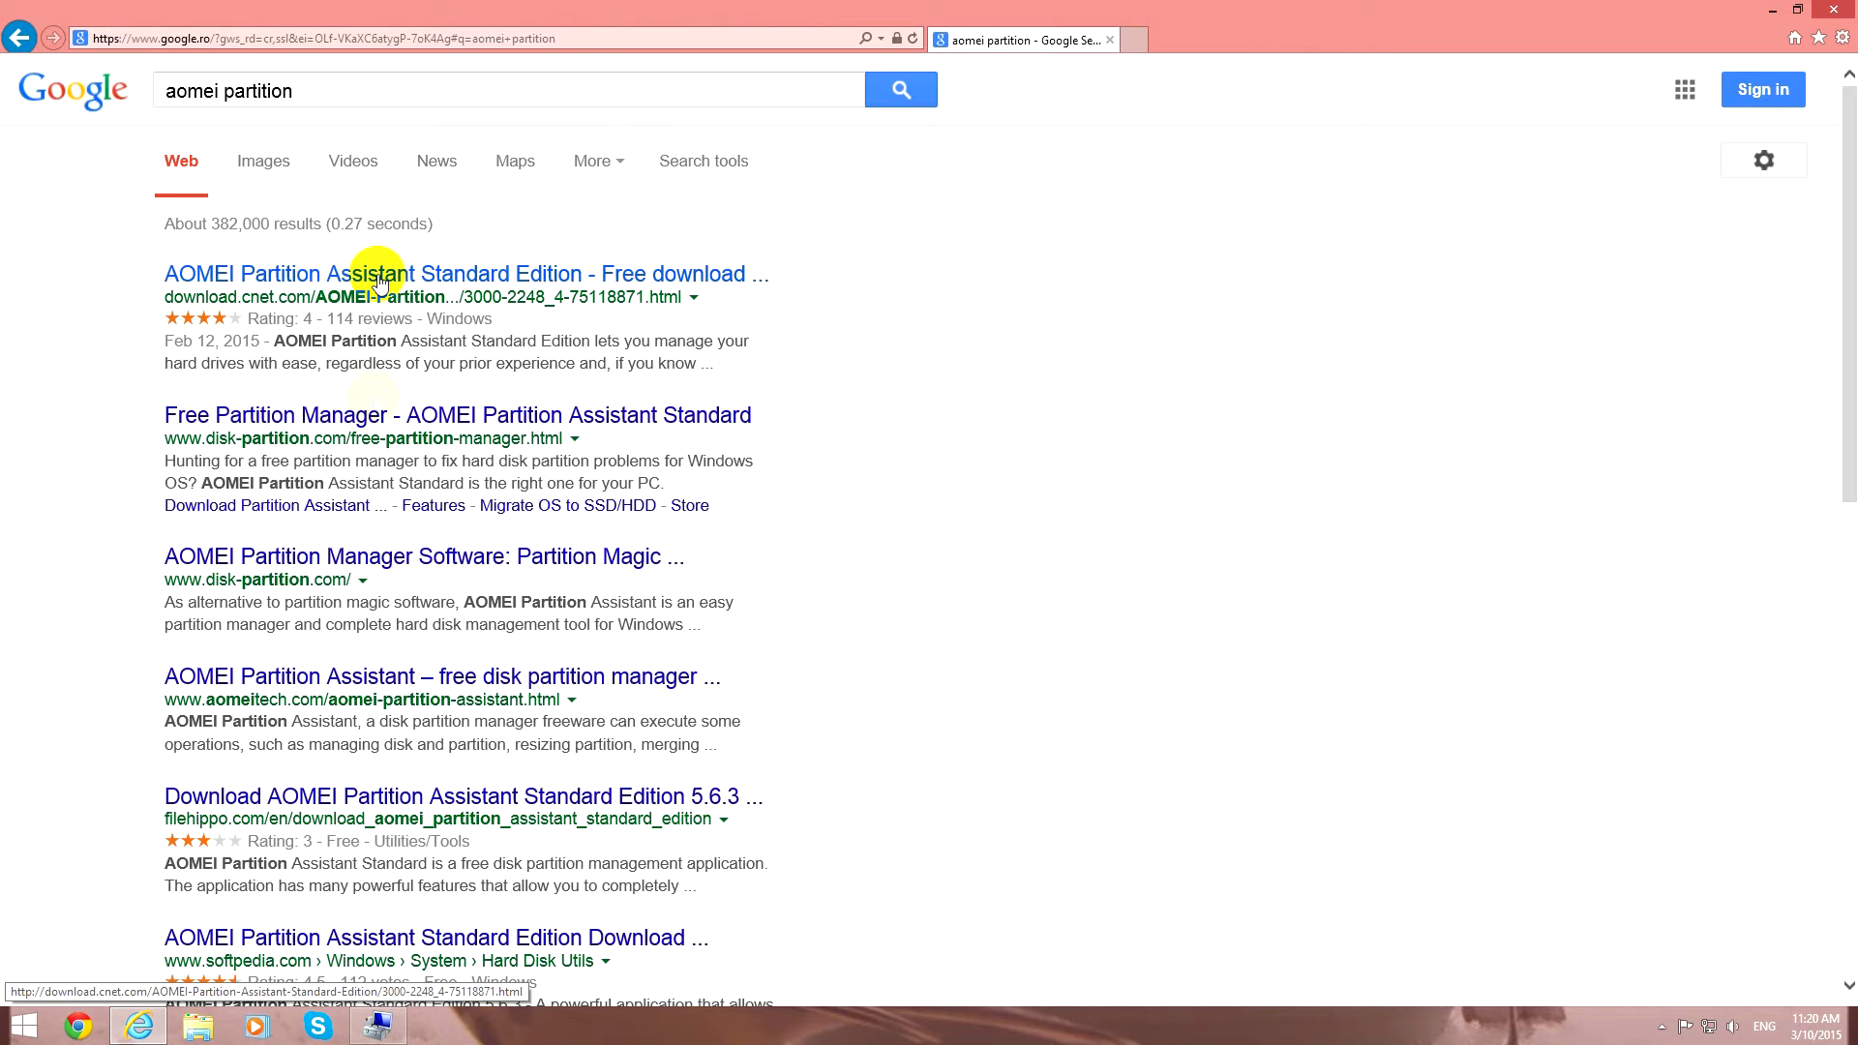
Download AOMEI Partition Assistant Standard Edition from disk-partition.com, run the PAssist_Std.exe installer and minimize the browser.
{"action": "left_click", "coordinate": [341, 418]}
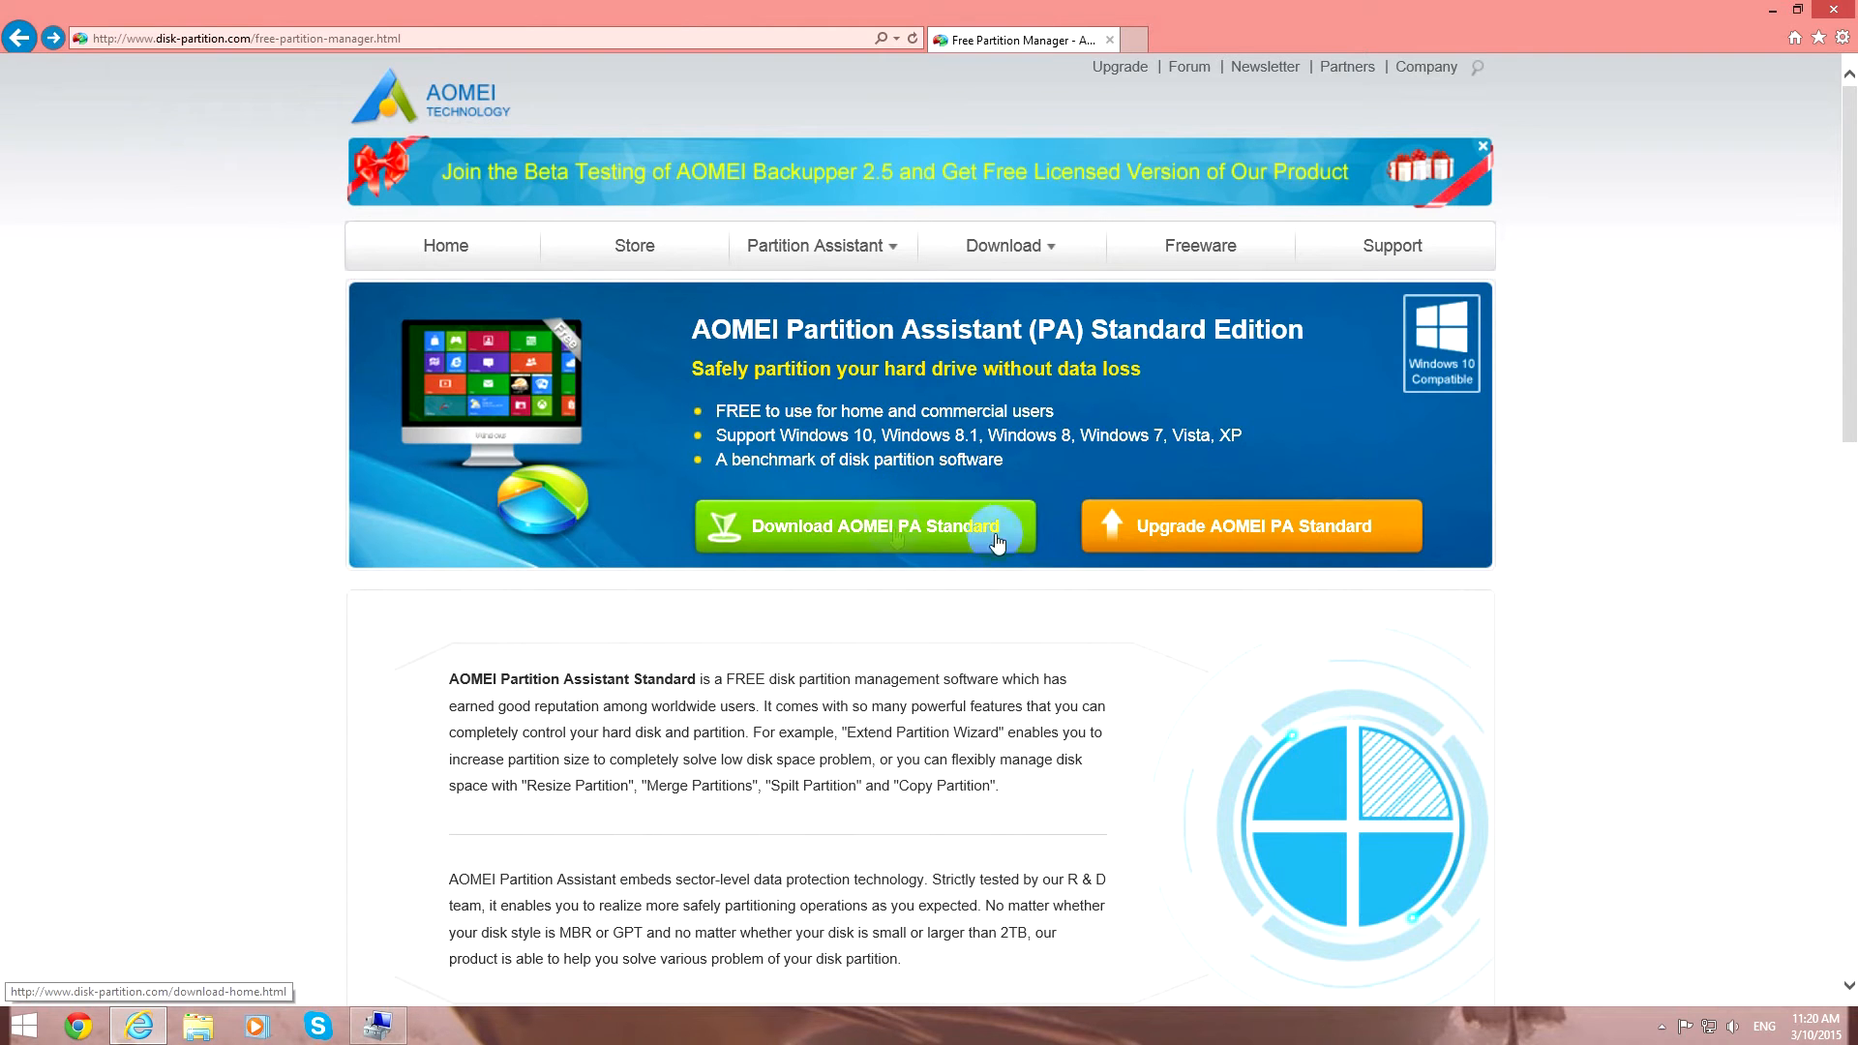
{"action": "left_click", "coordinate": [964, 528]}
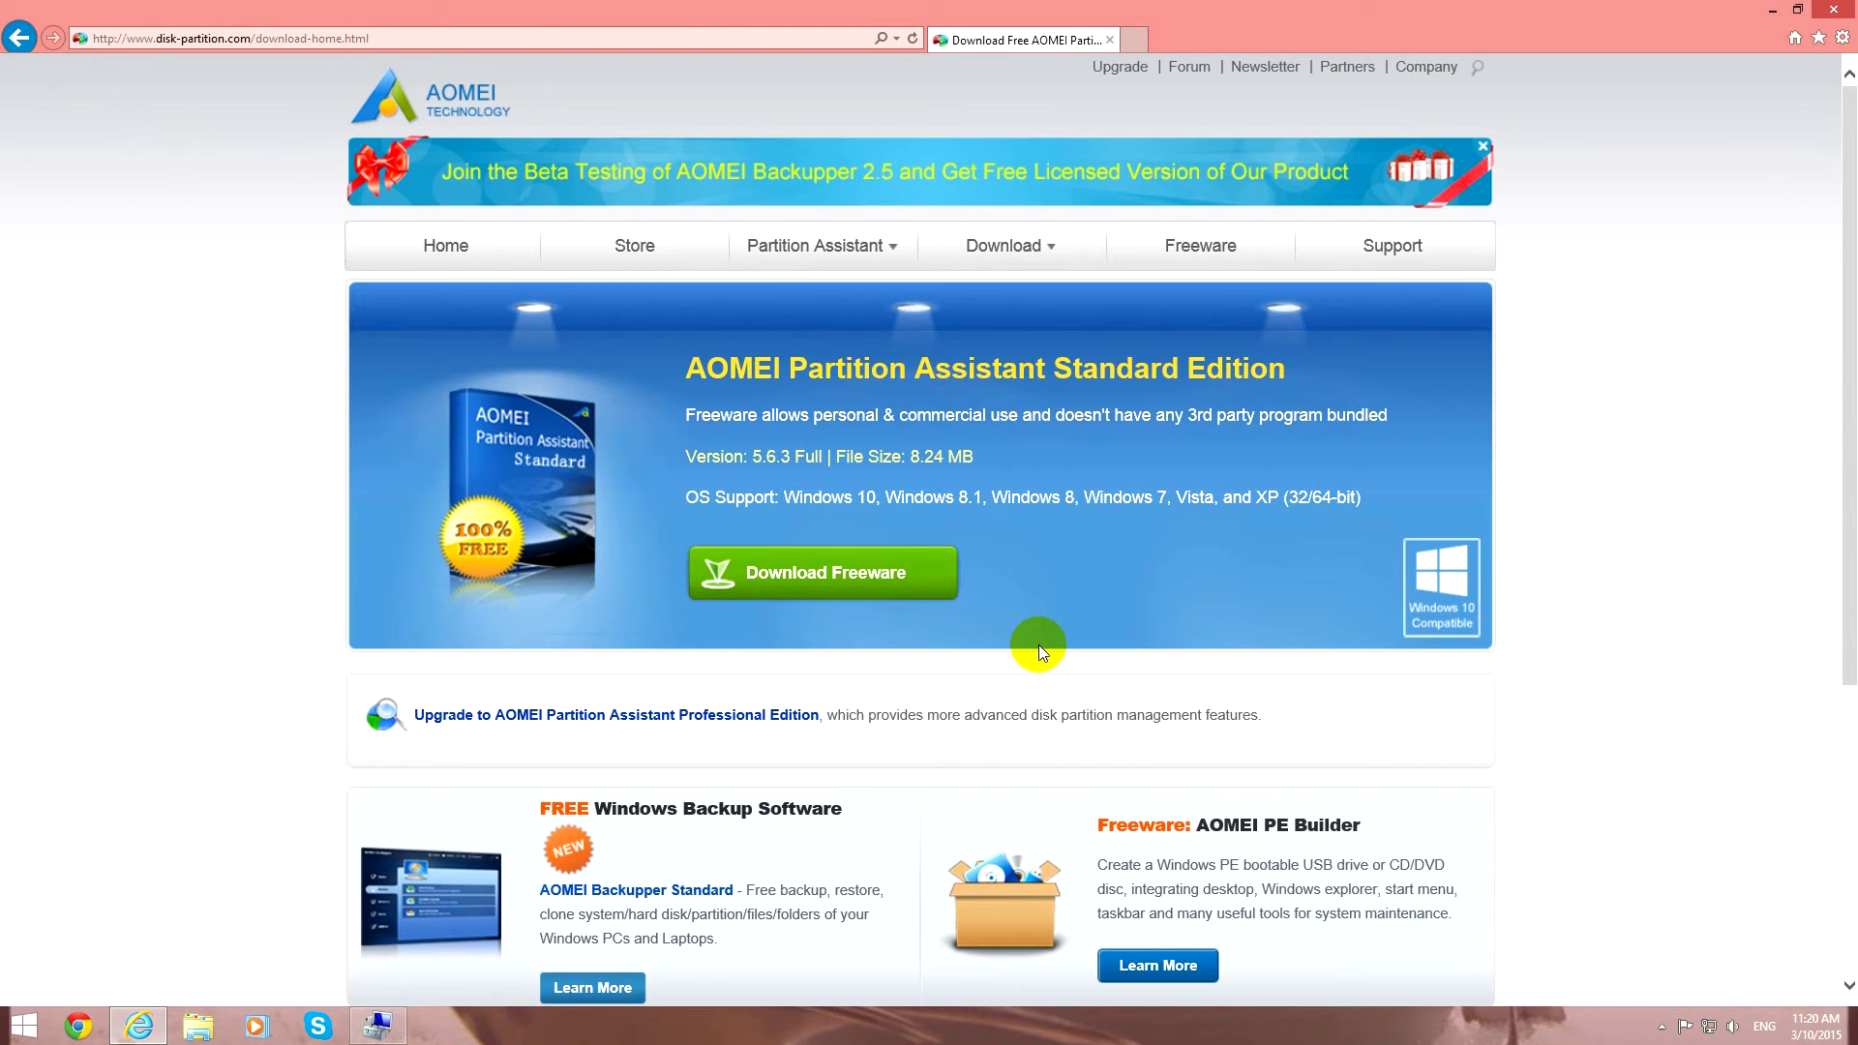
{"action": "left_click", "coordinate": [888, 578]}
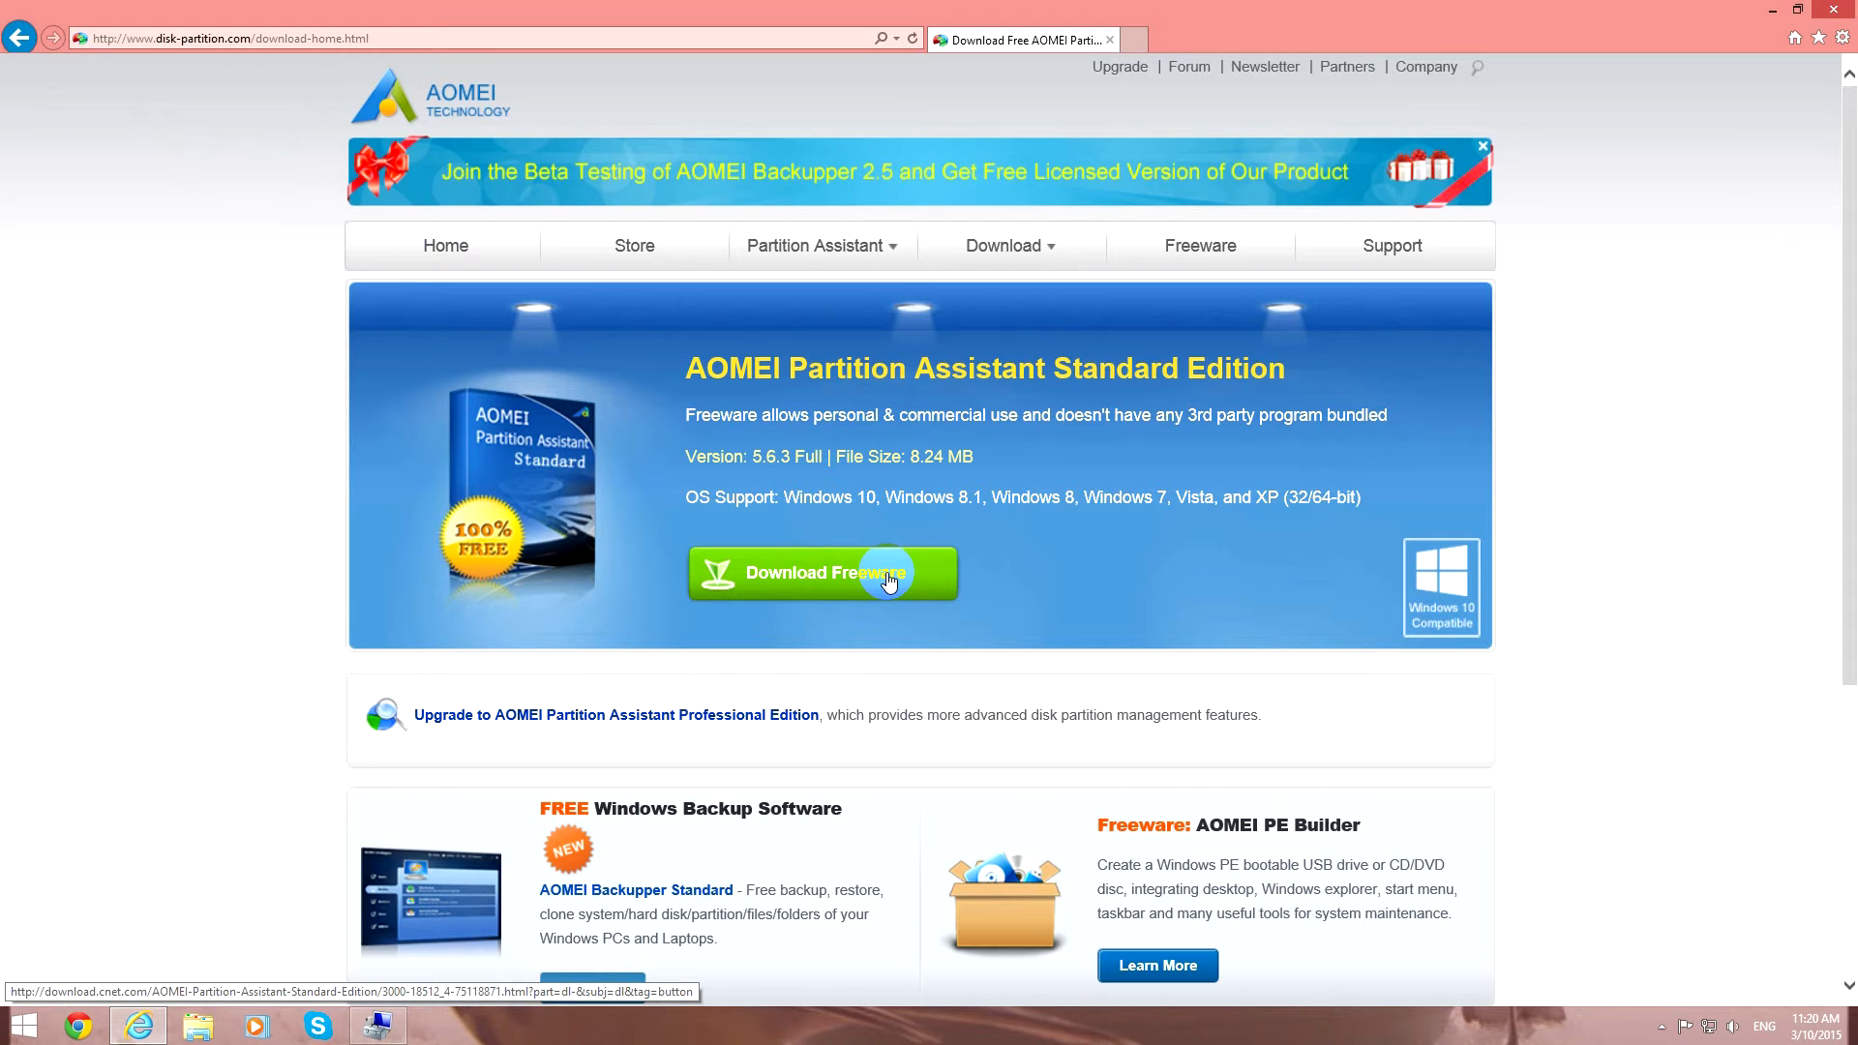
{"action": "left_click", "coordinate": [717, 447]}
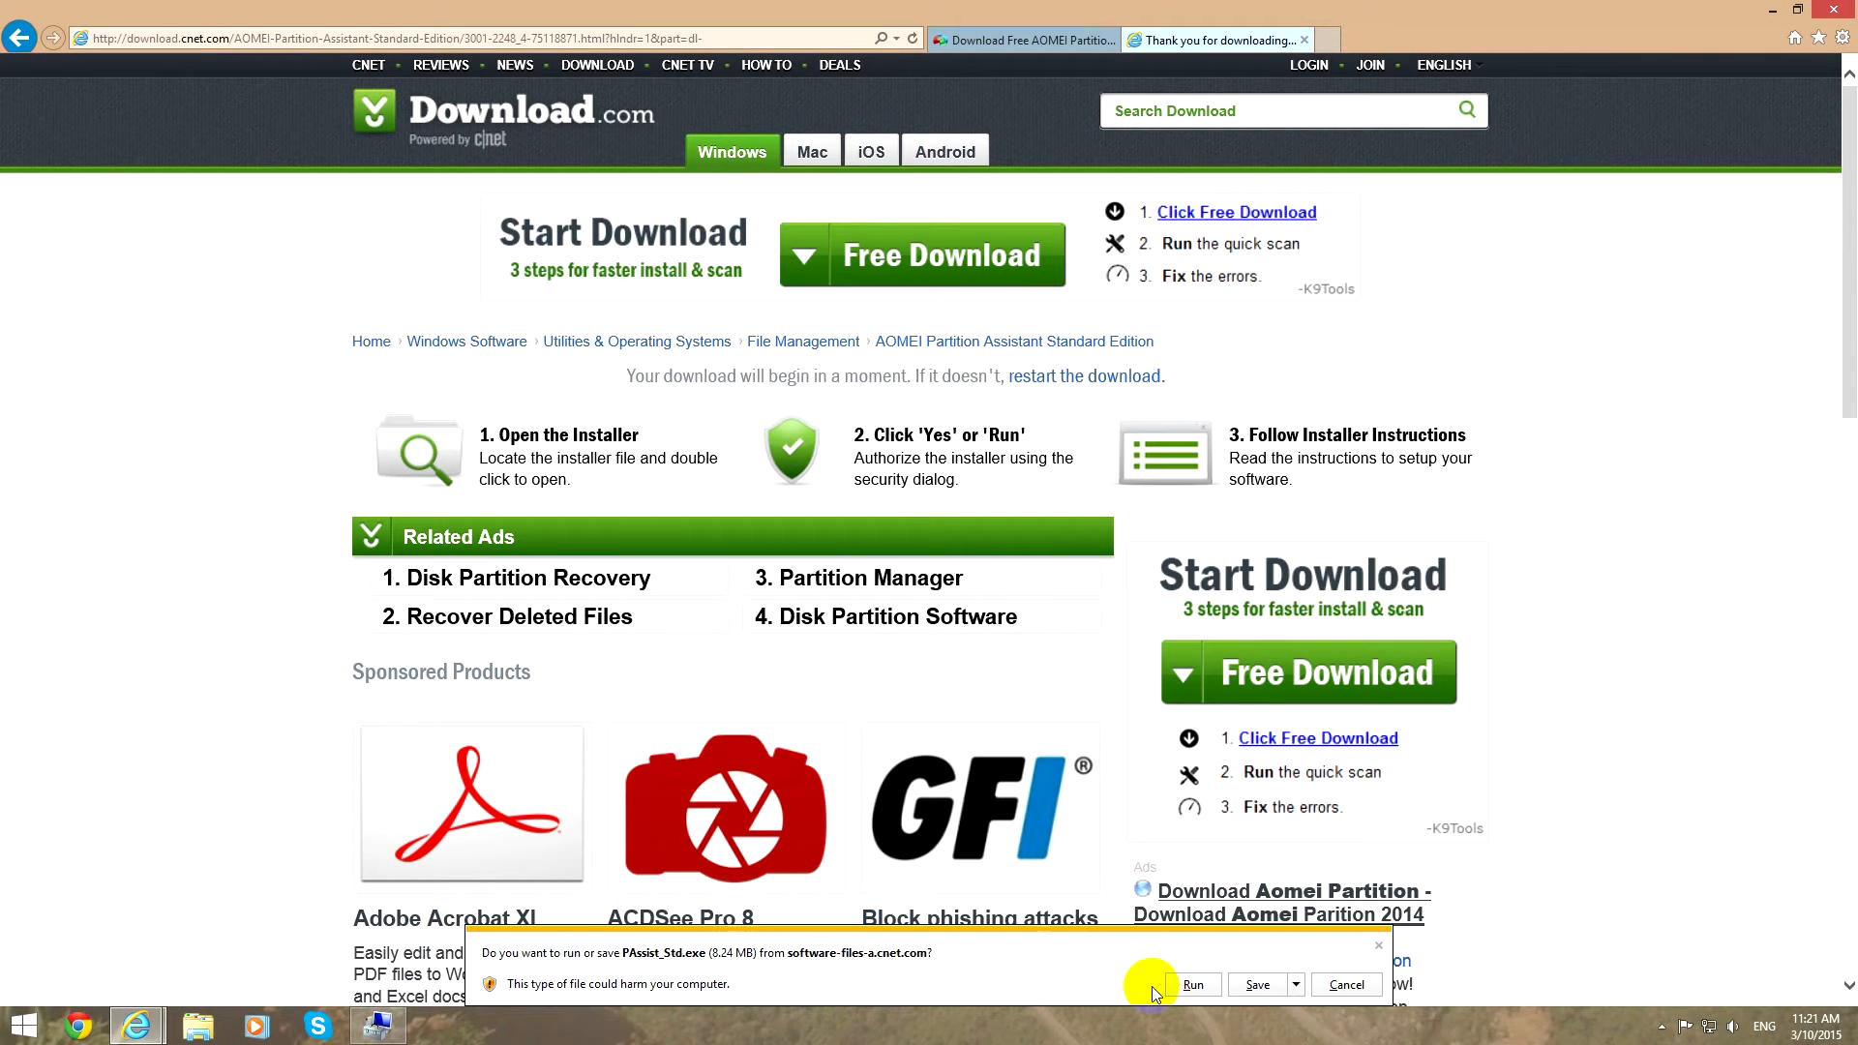
{"action": "left_click", "coordinate": [1193, 984]}
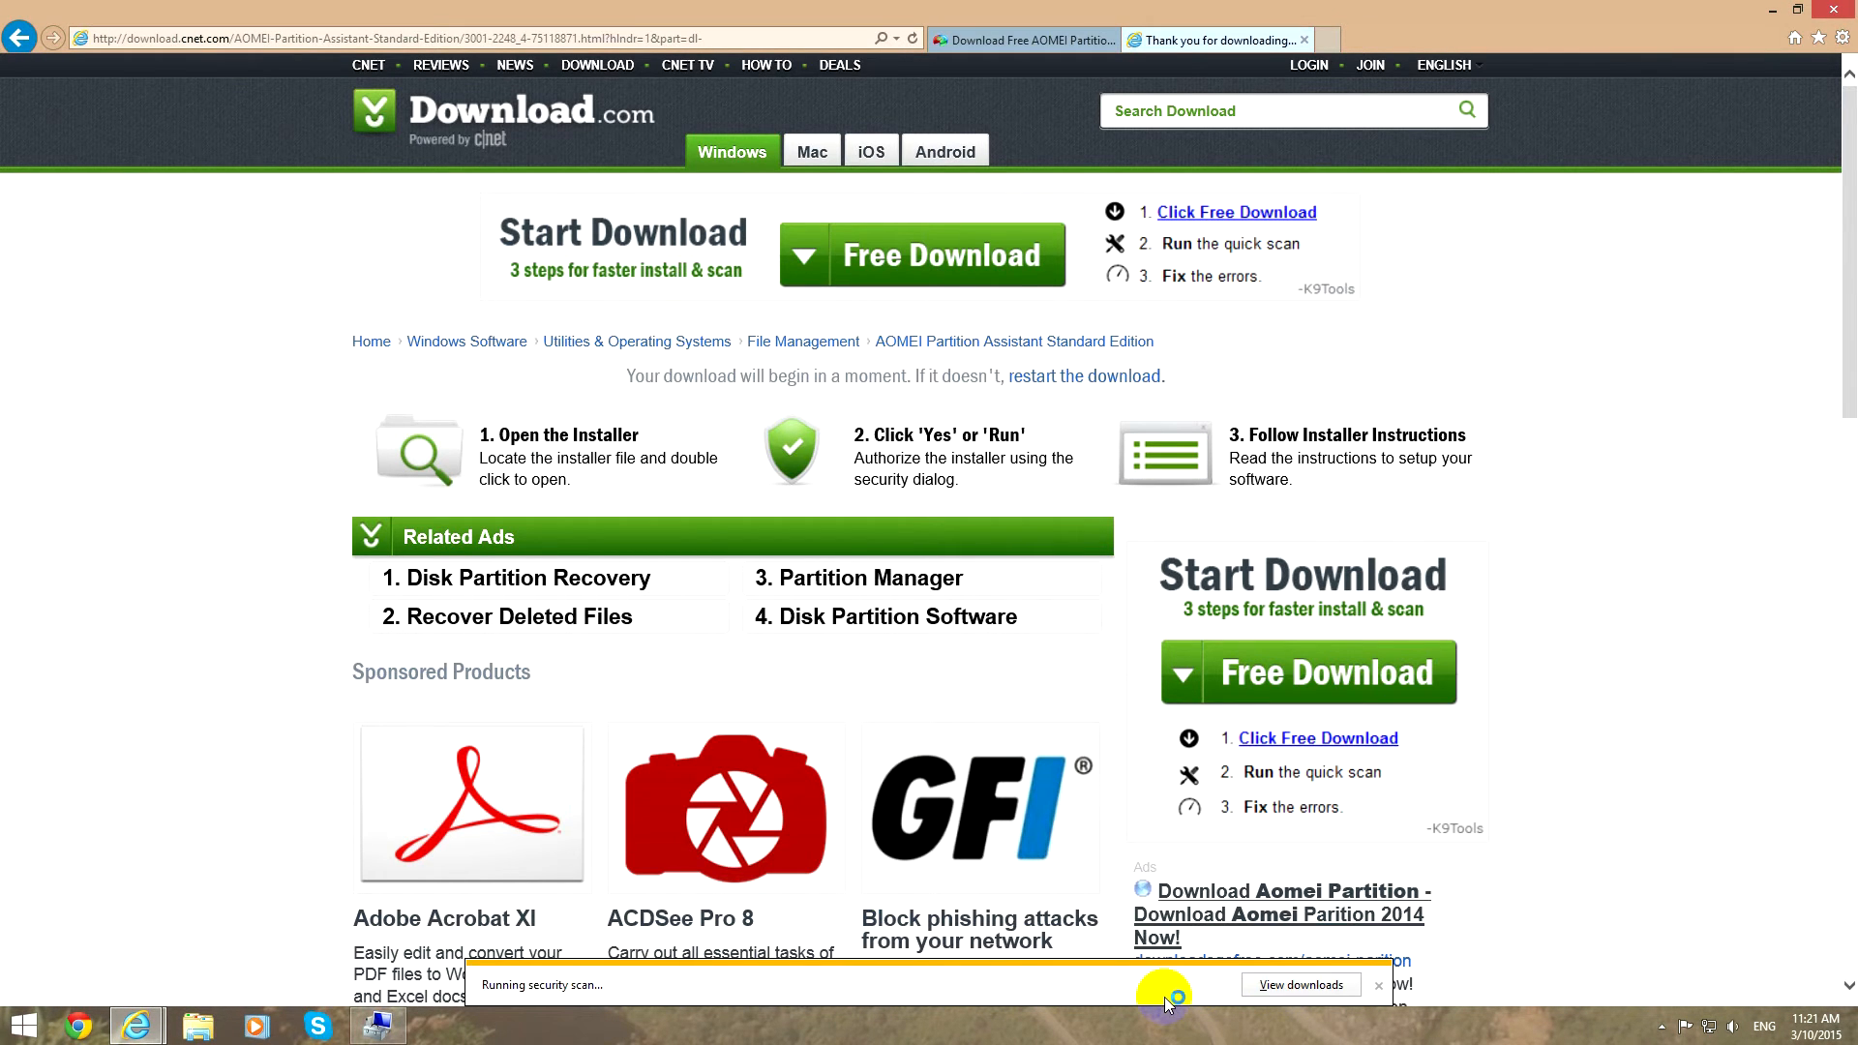
{"action": "left_click", "coordinate": [1772, 11]}
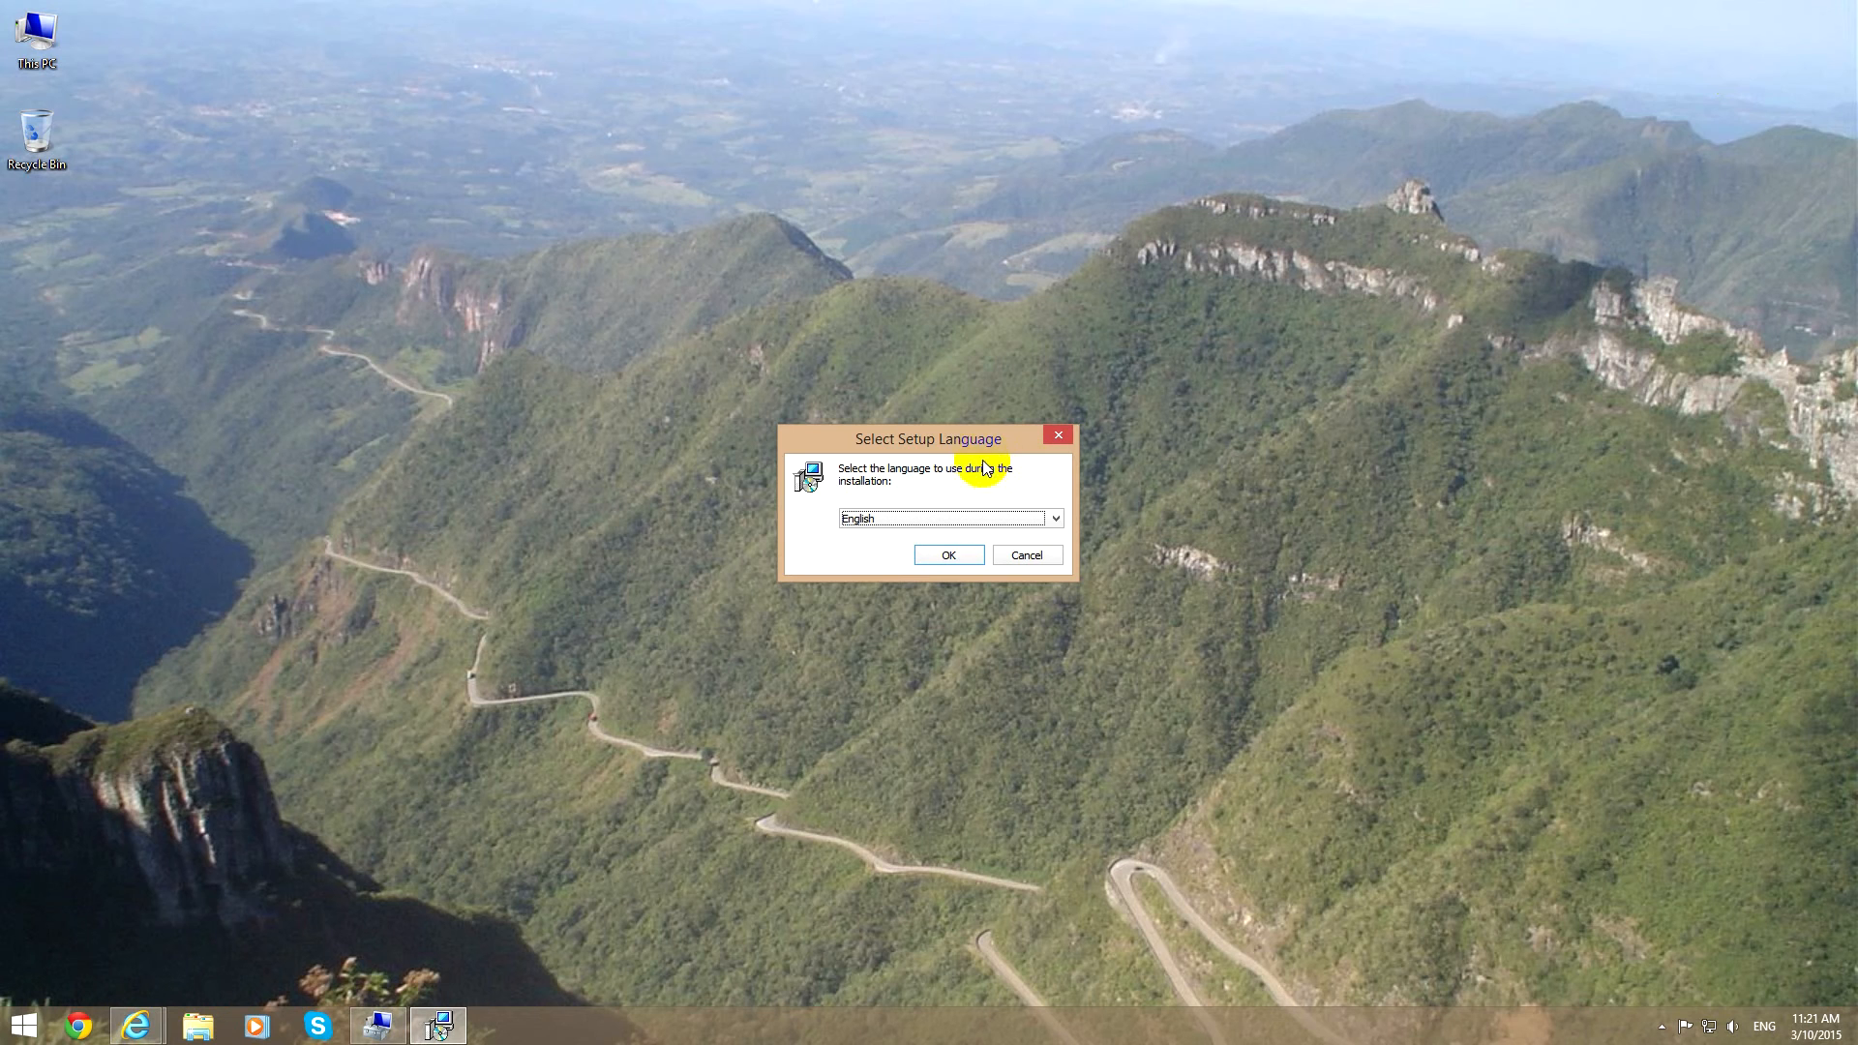
Start the AOMEI Partition Assistant setup in English, accept the license agreement and keep the default destination folder.
{"action": "left_click", "coordinate": [958, 556]}
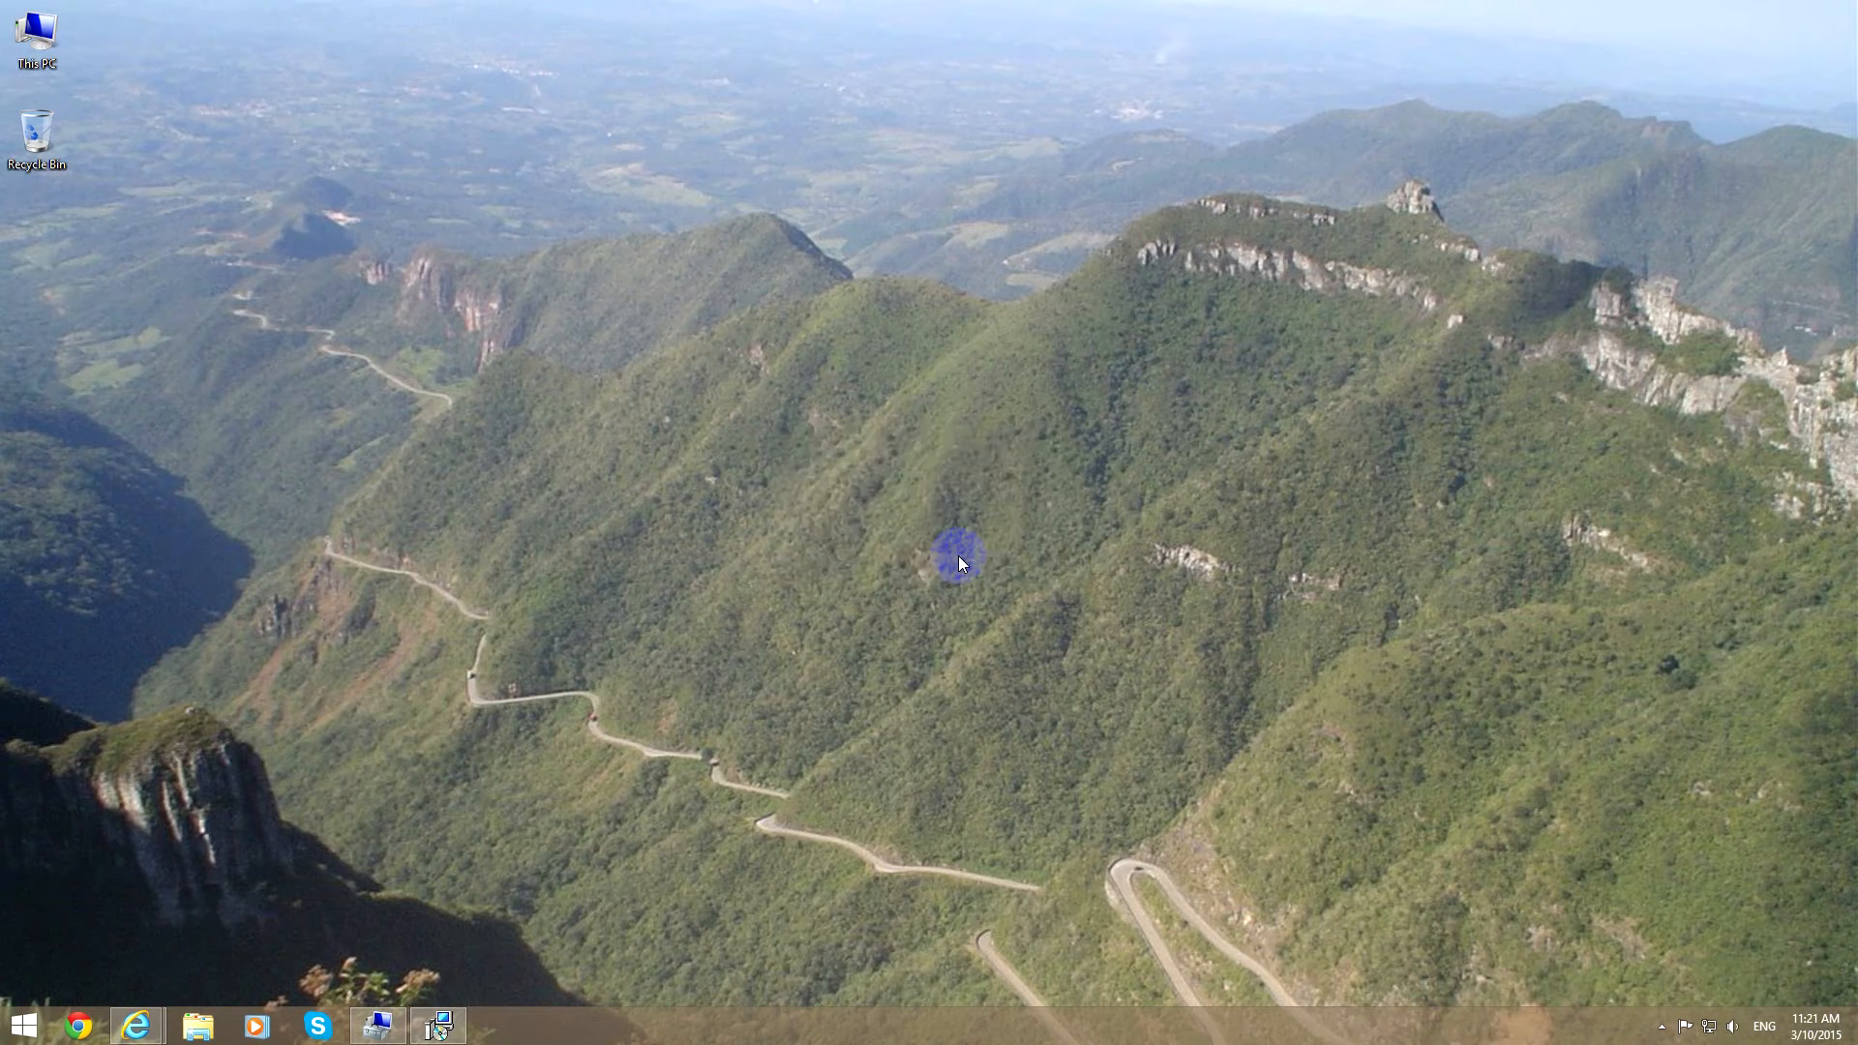
{"action": "left_click", "coordinate": [1041, 664]}
{"action": "left_click", "coordinate": [774, 608]}
{"action": "left_click", "coordinate": [1036, 668]}
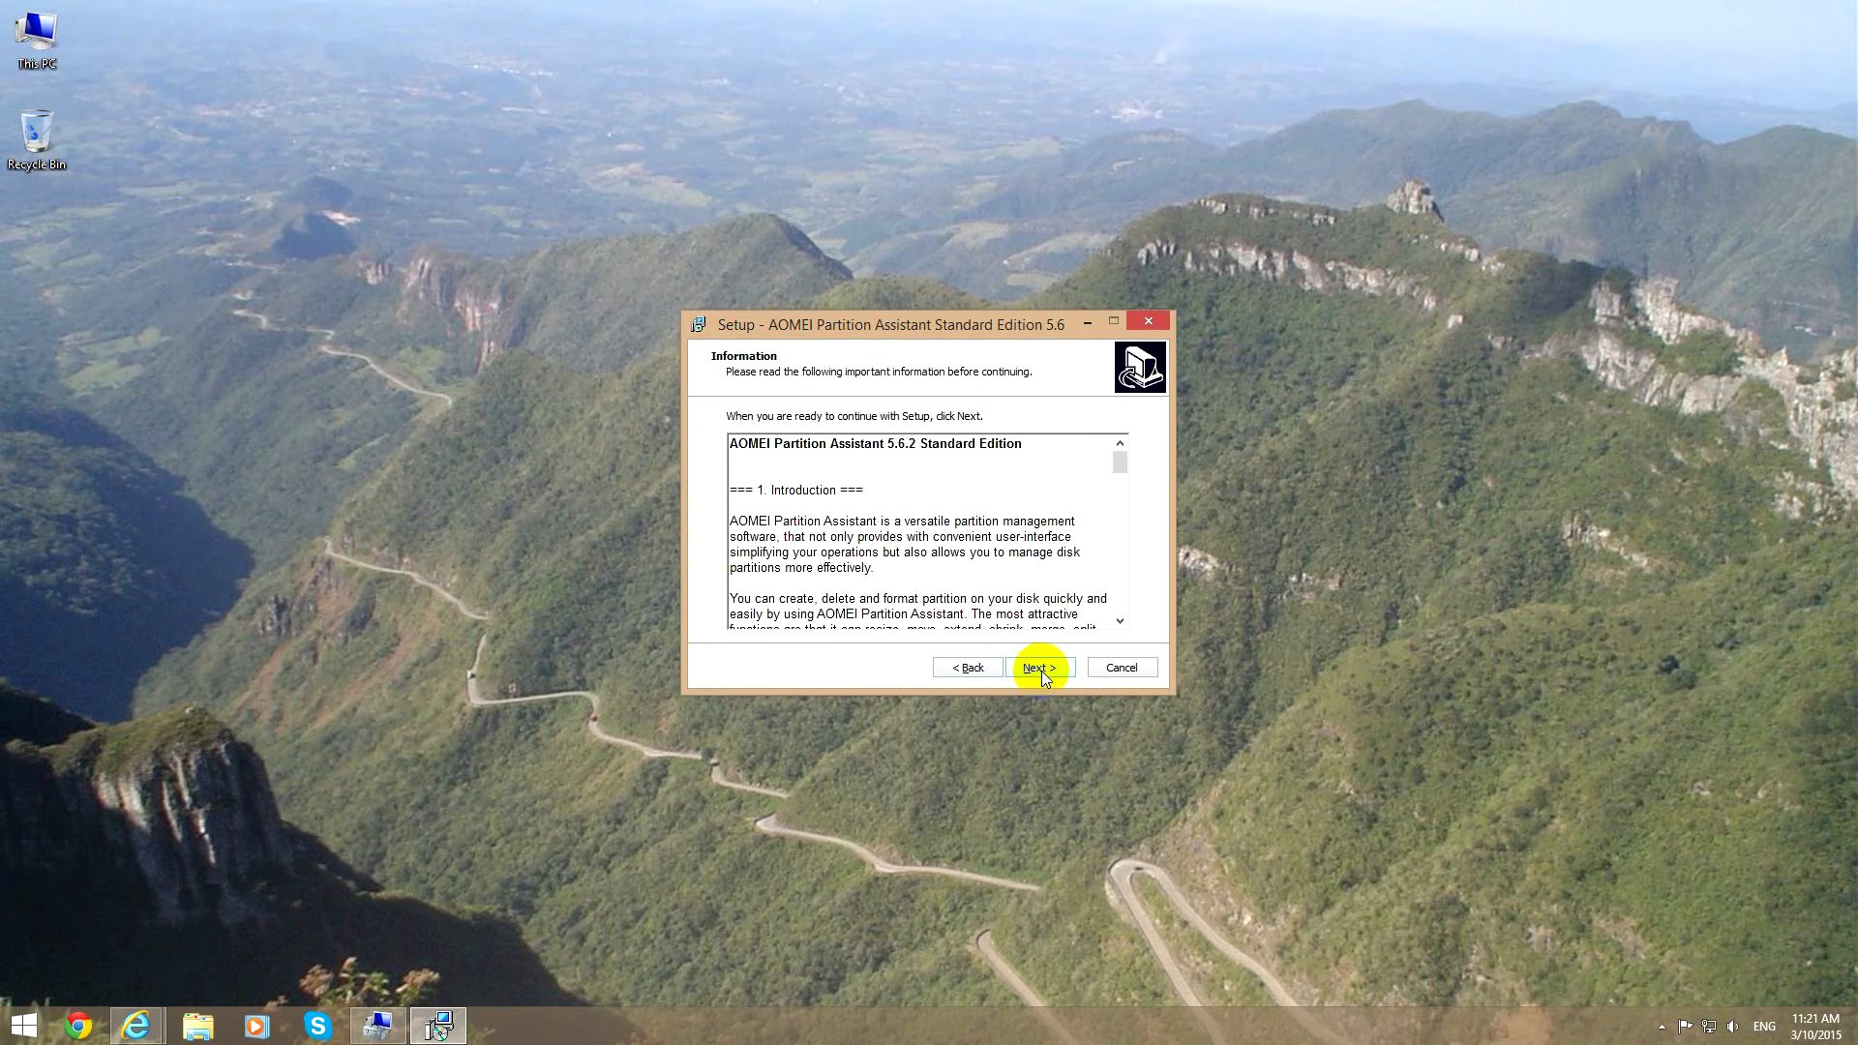
{"action": "left_click", "coordinate": [1044, 673]}
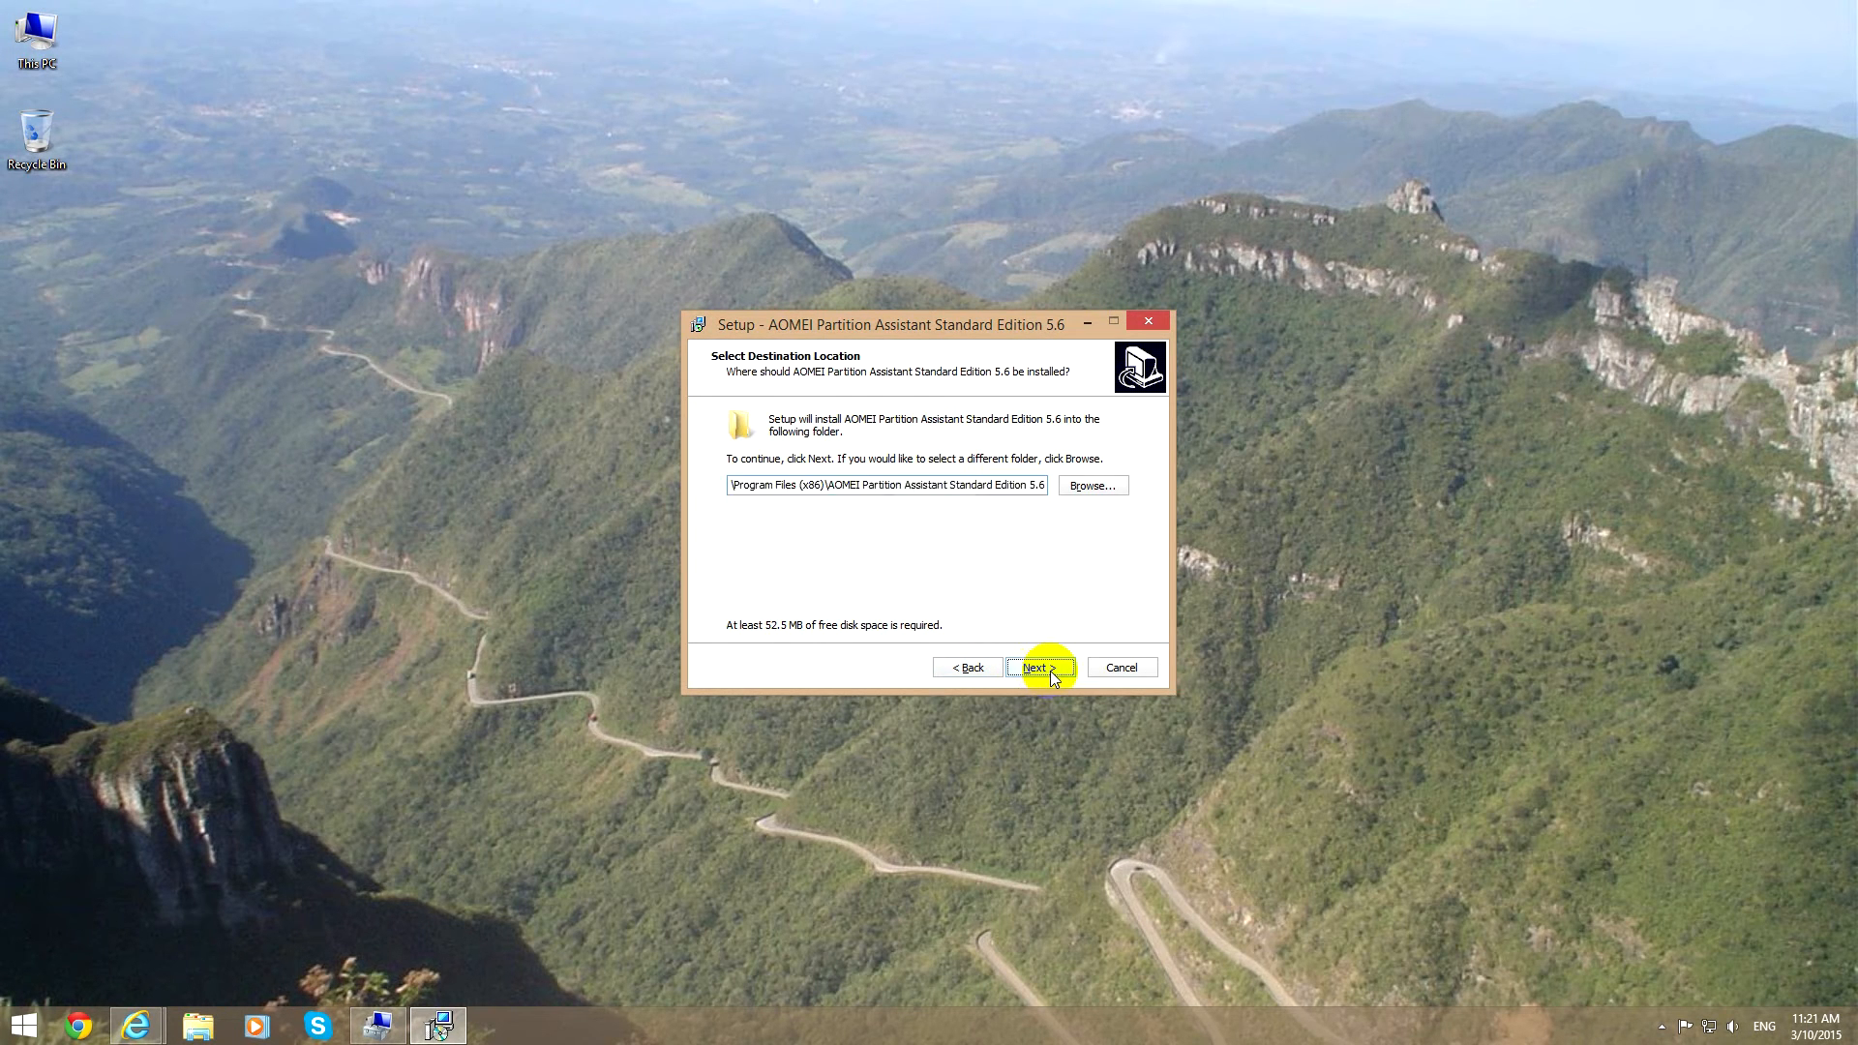
{"action": "left_click", "coordinate": [1048, 671]}
{"action": "left_click", "coordinate": [1038, 669]}
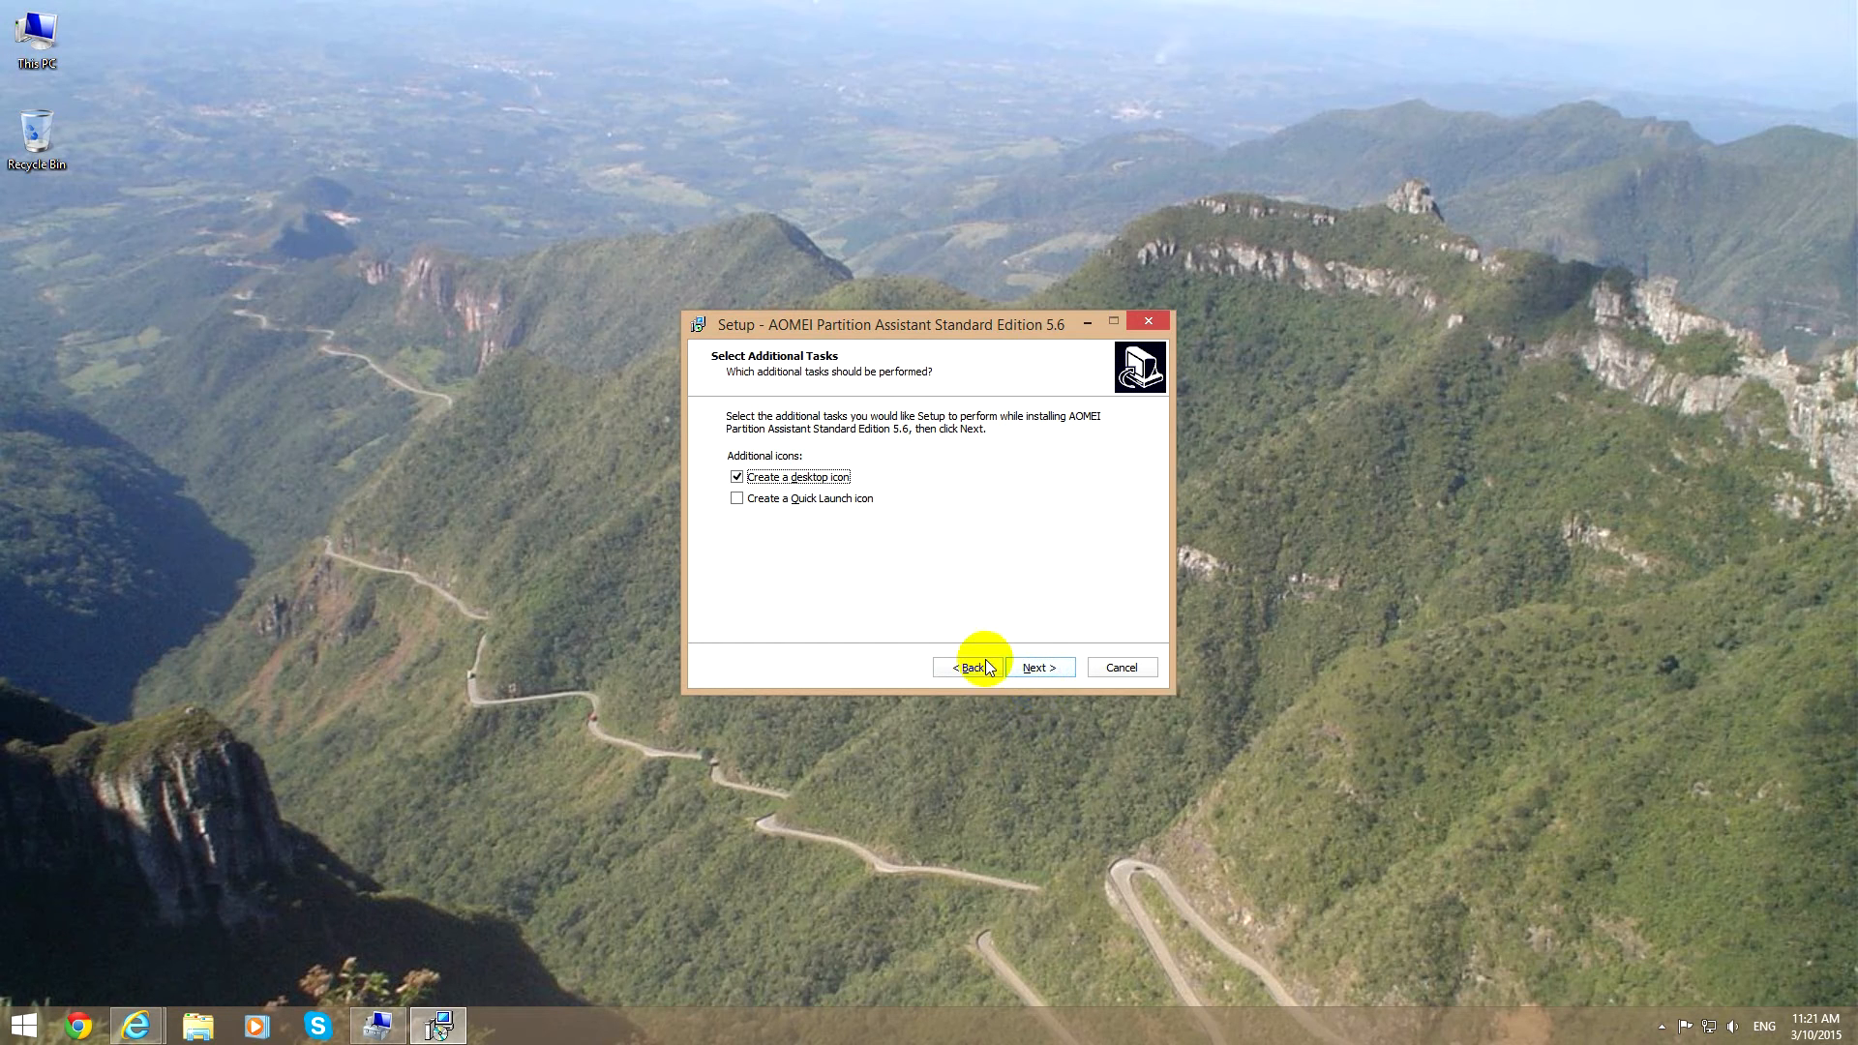
Install the program with a desktop icon and finish setup by running it without viewing the partition tutorials.
{"action": "left_click", "coordinate": [1035, 664]}
{"action": "left_click", "coordinate": [1034, 670]}
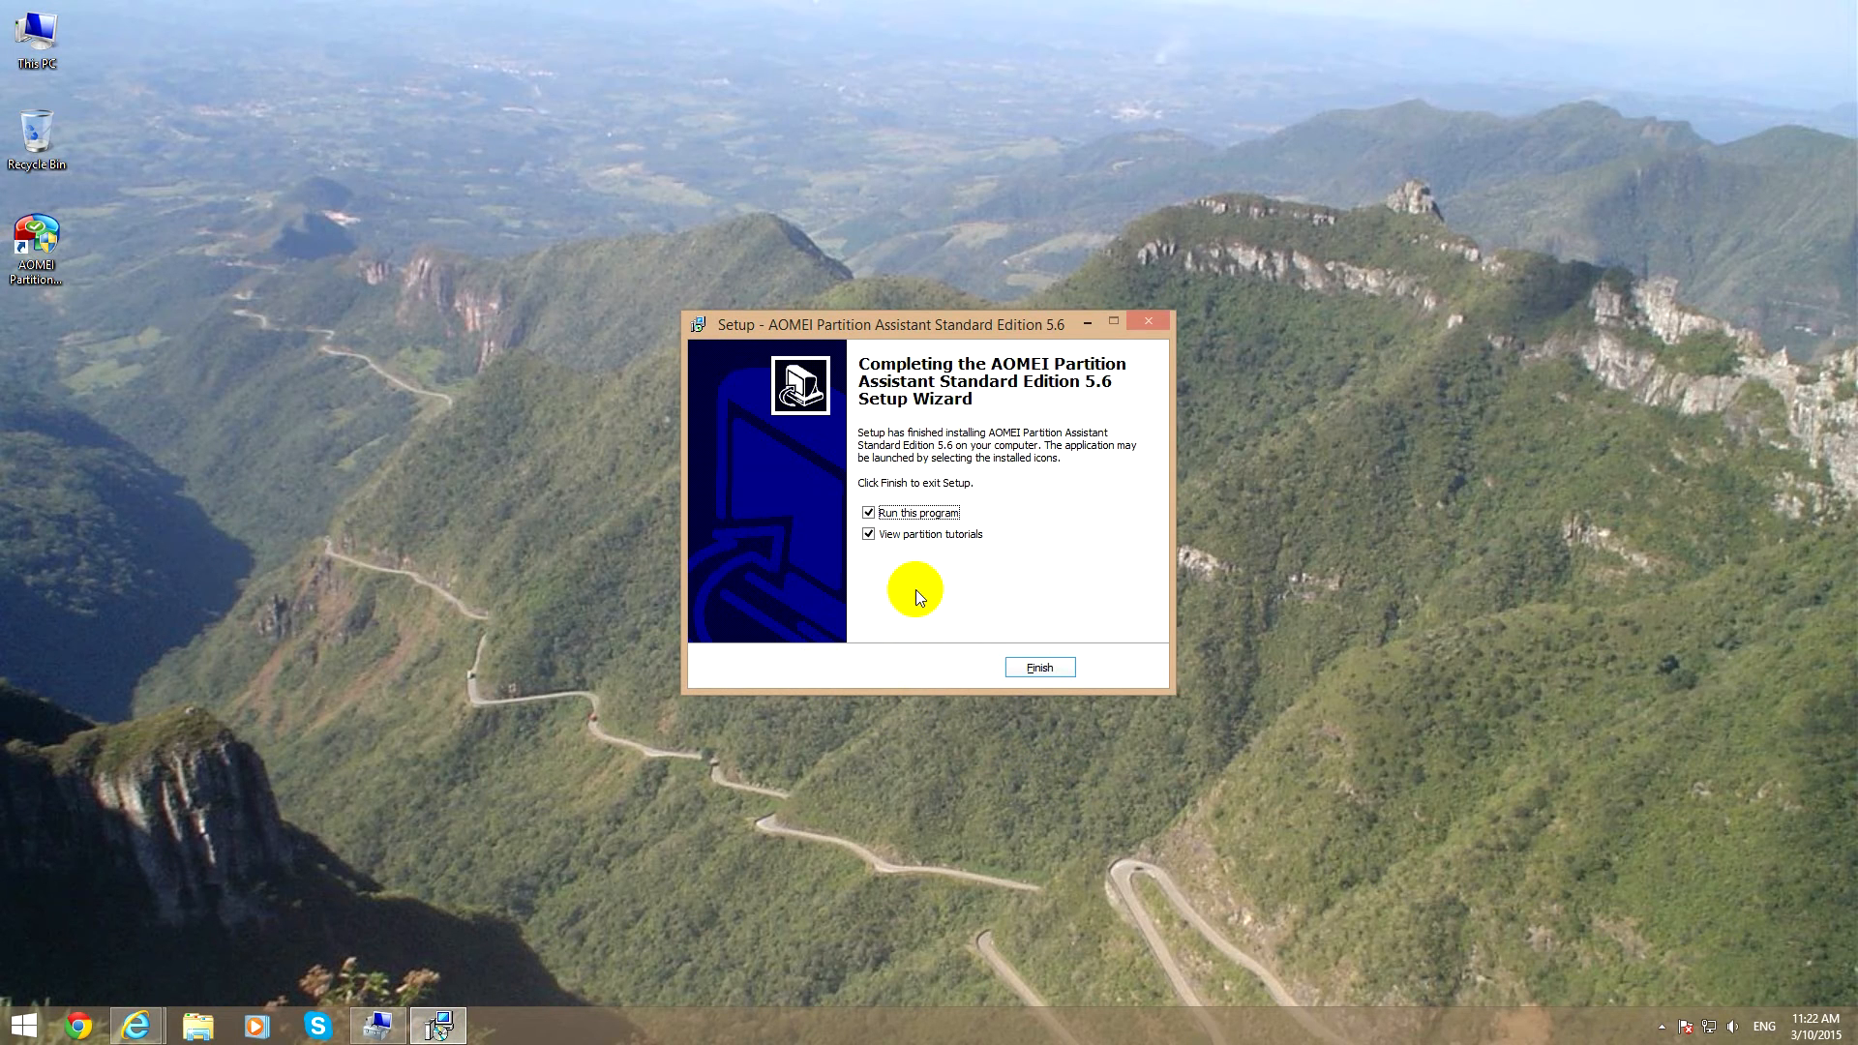
{"action": "left_click", "coordinate": [892, 540]}
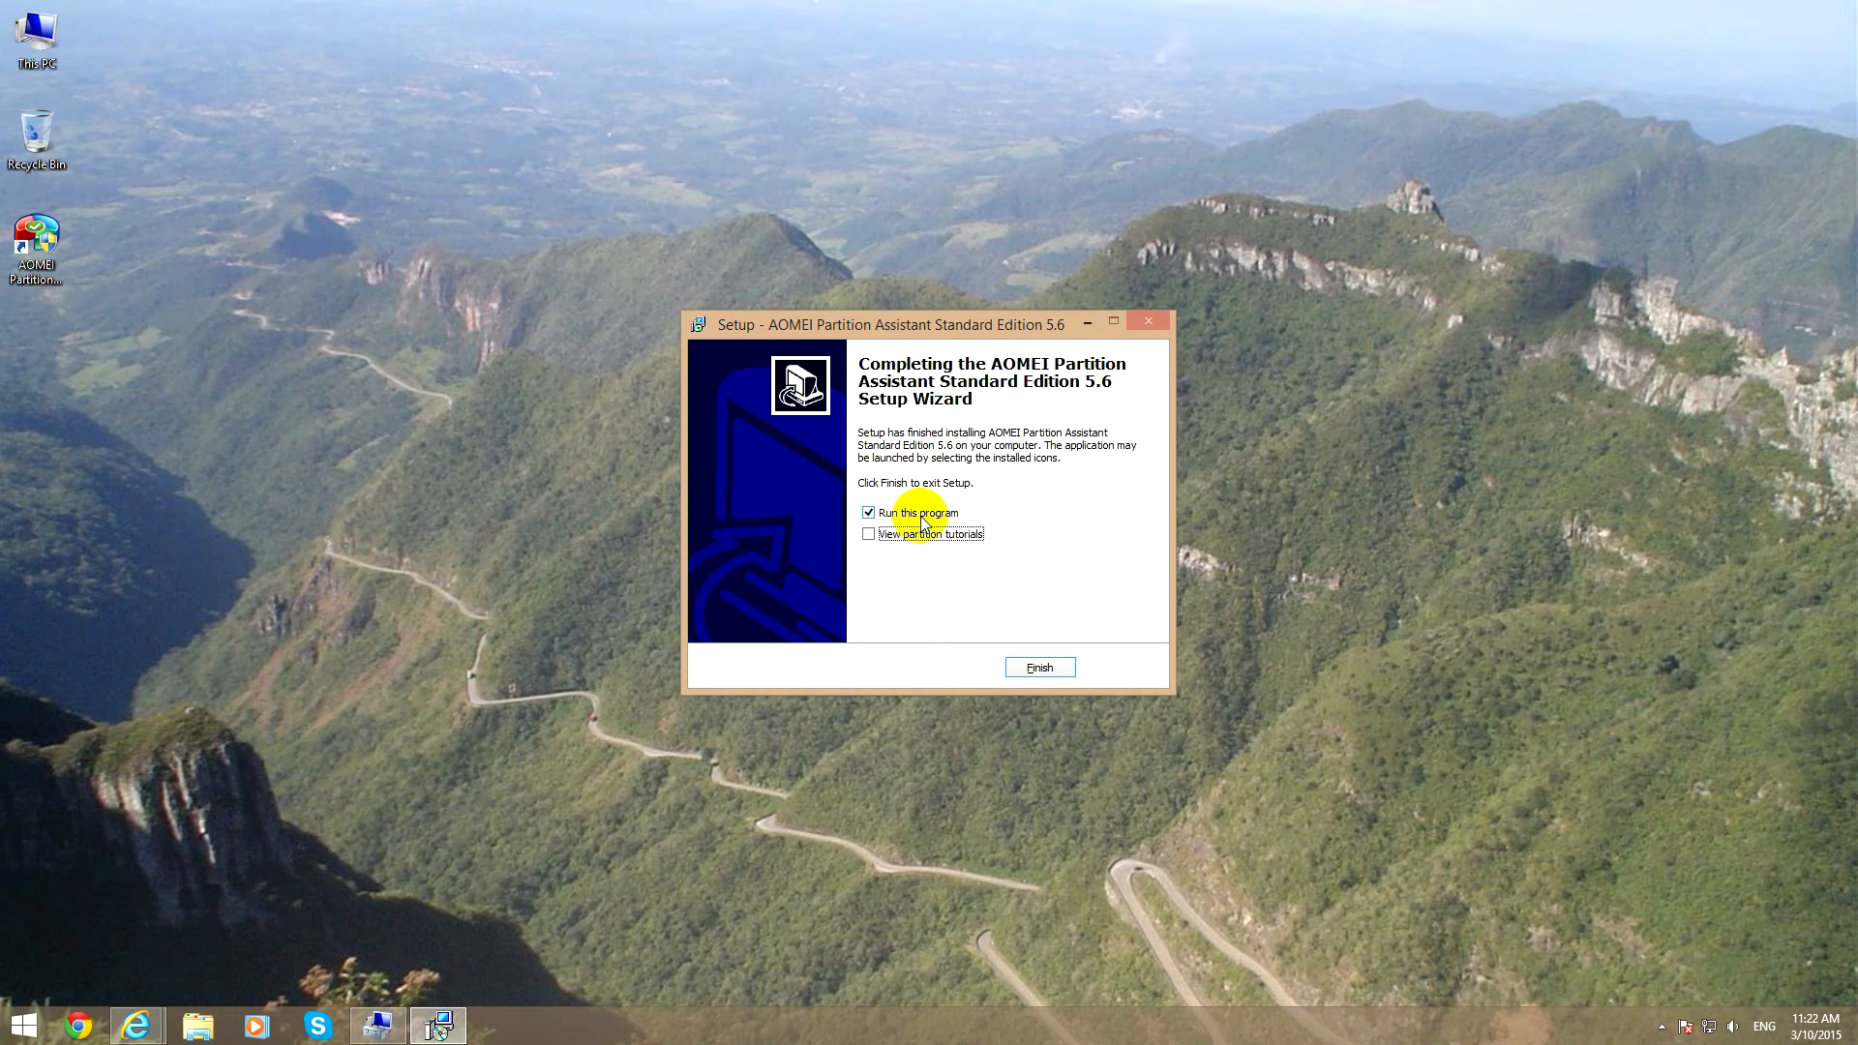
{"action": "left_click", "coordinate": [1043, 669]}
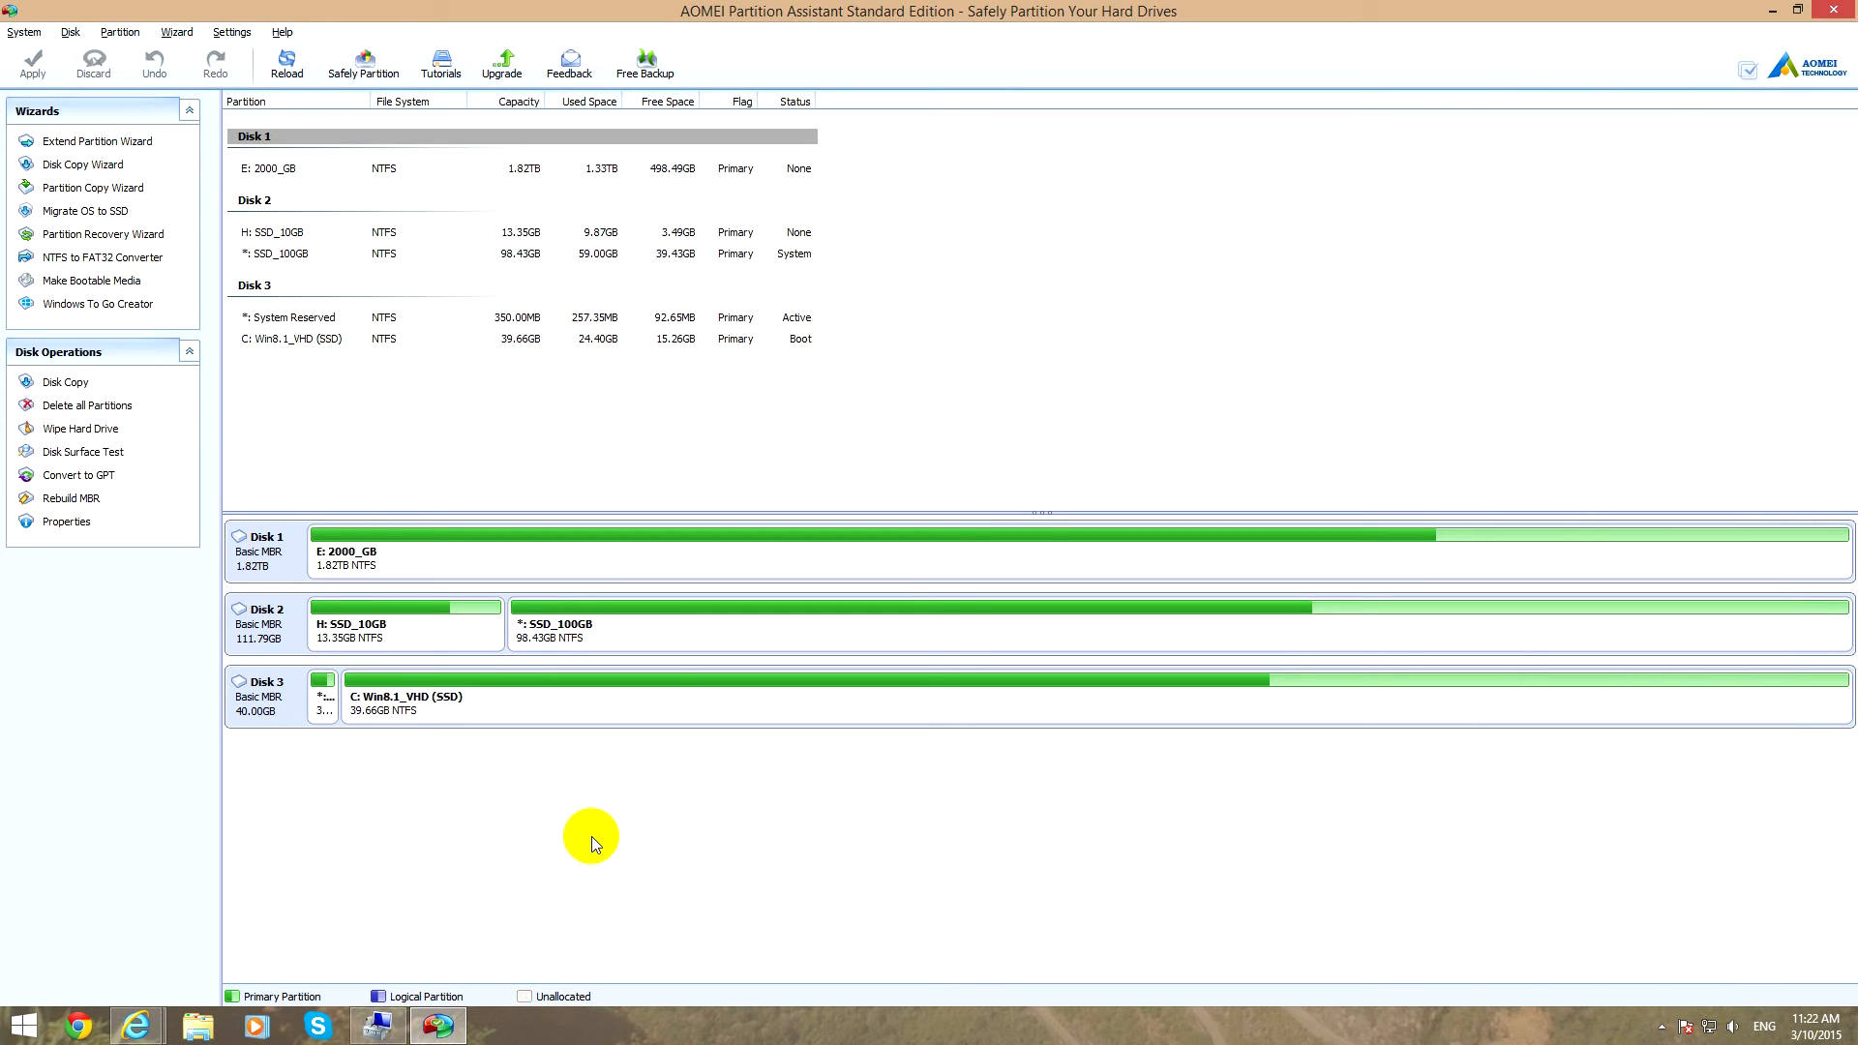
Queue an Unhide Partition operation for the SSD_100GB partition on Disk 2.
{"action": "left_click", "coordinate": [279, 648]}
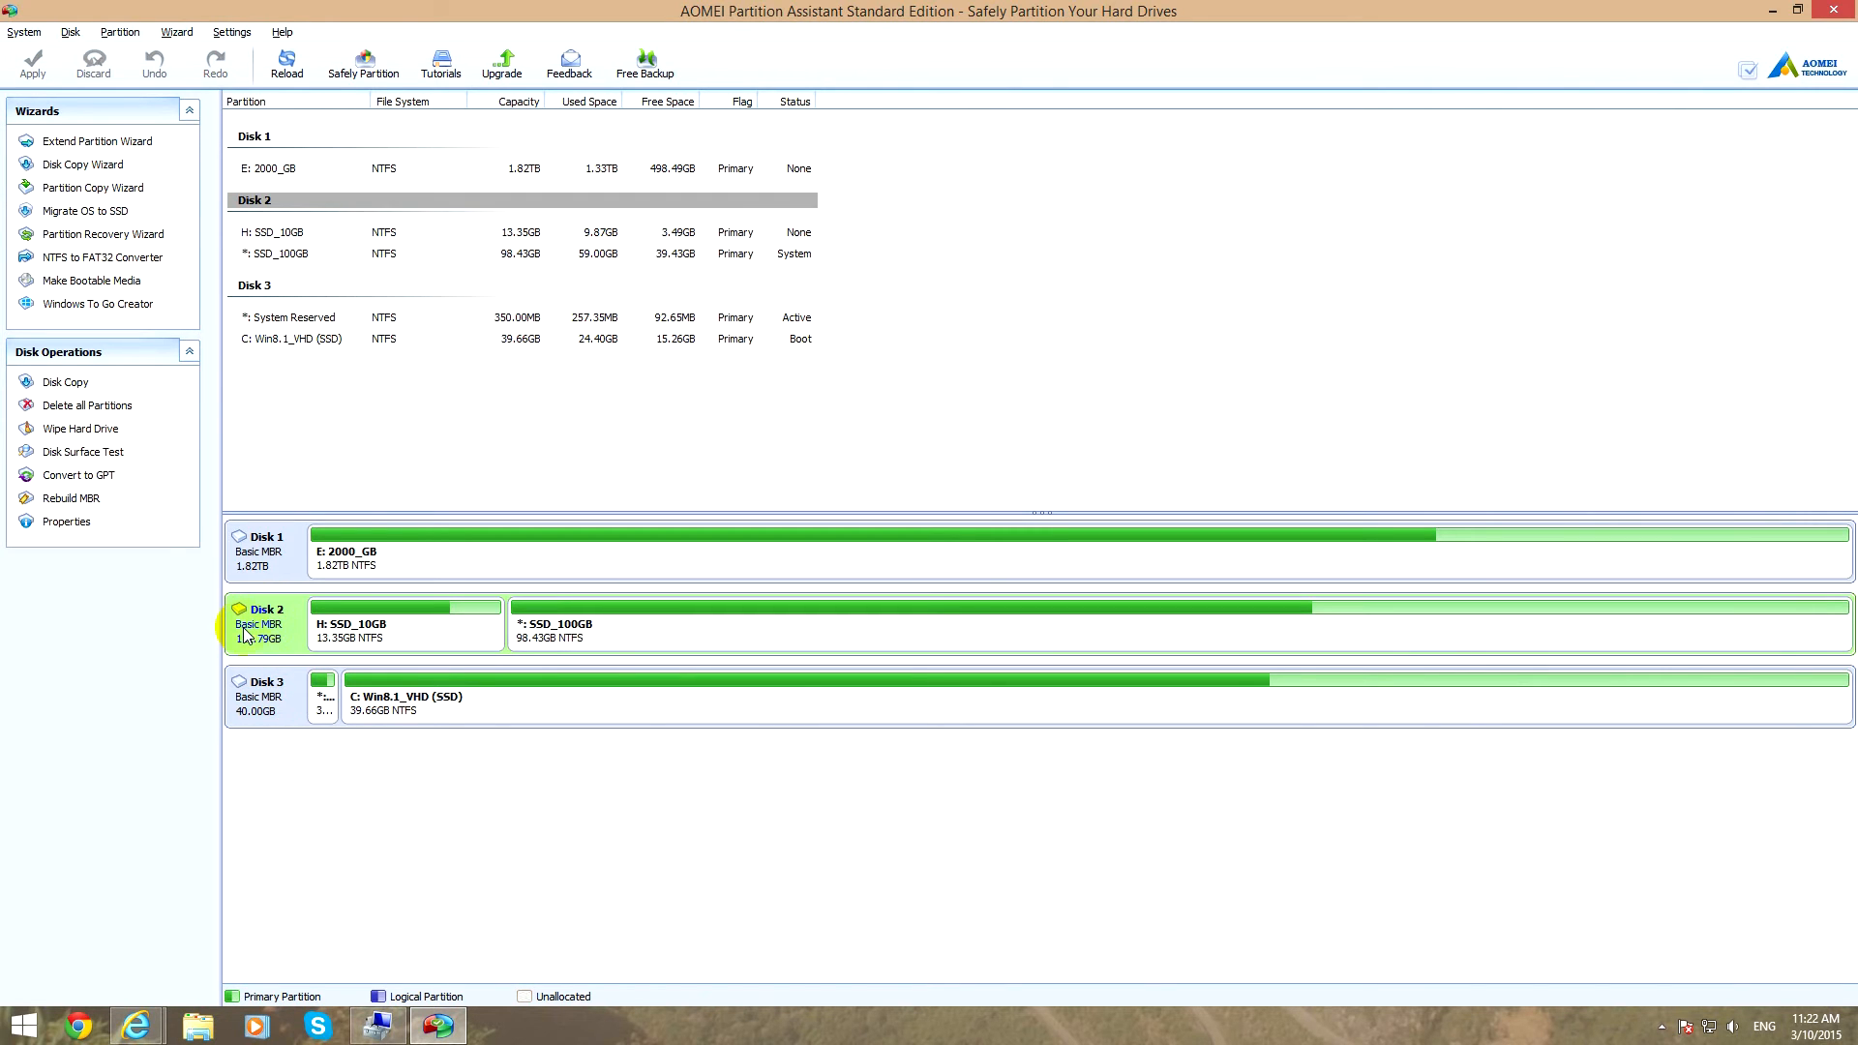
{"action": "left_click", "coordinate": [365, 639]}
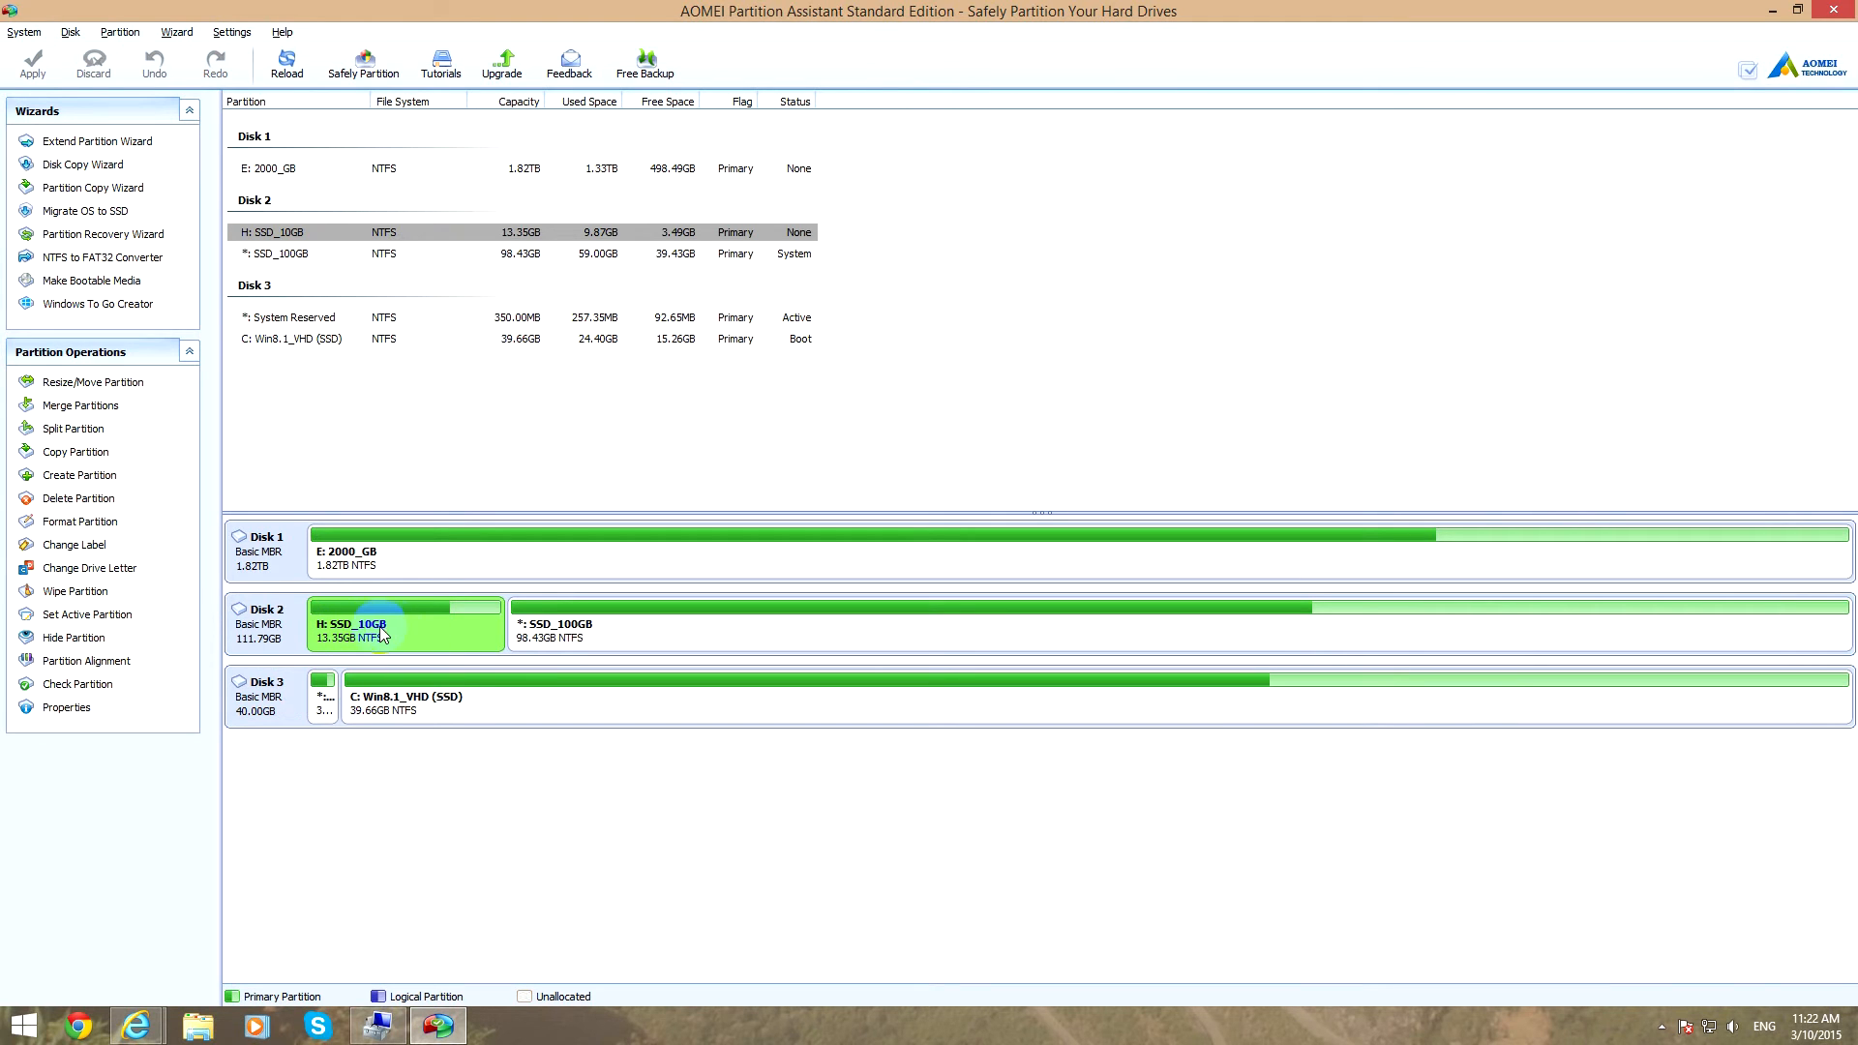
{"action": "left_click", "coordinate": [602, 634]}
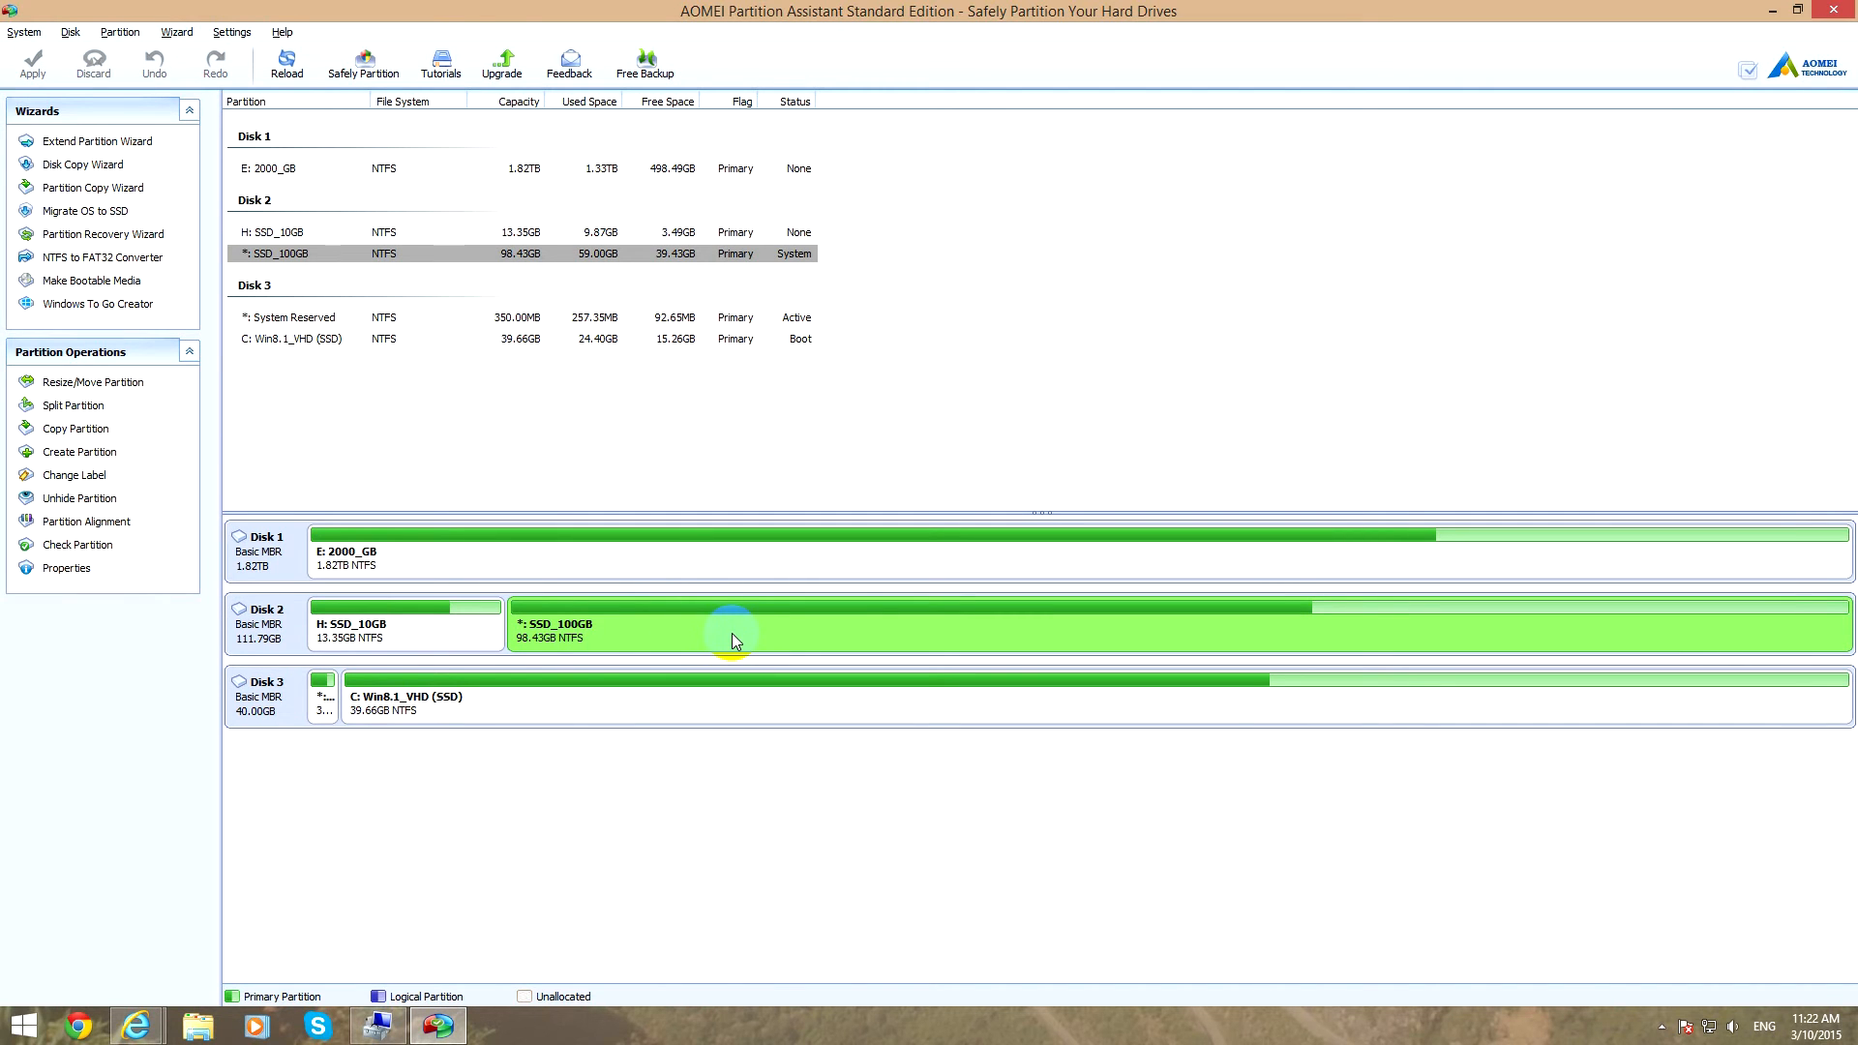
{"action": "right_click", "coordinate": [755, 635]}
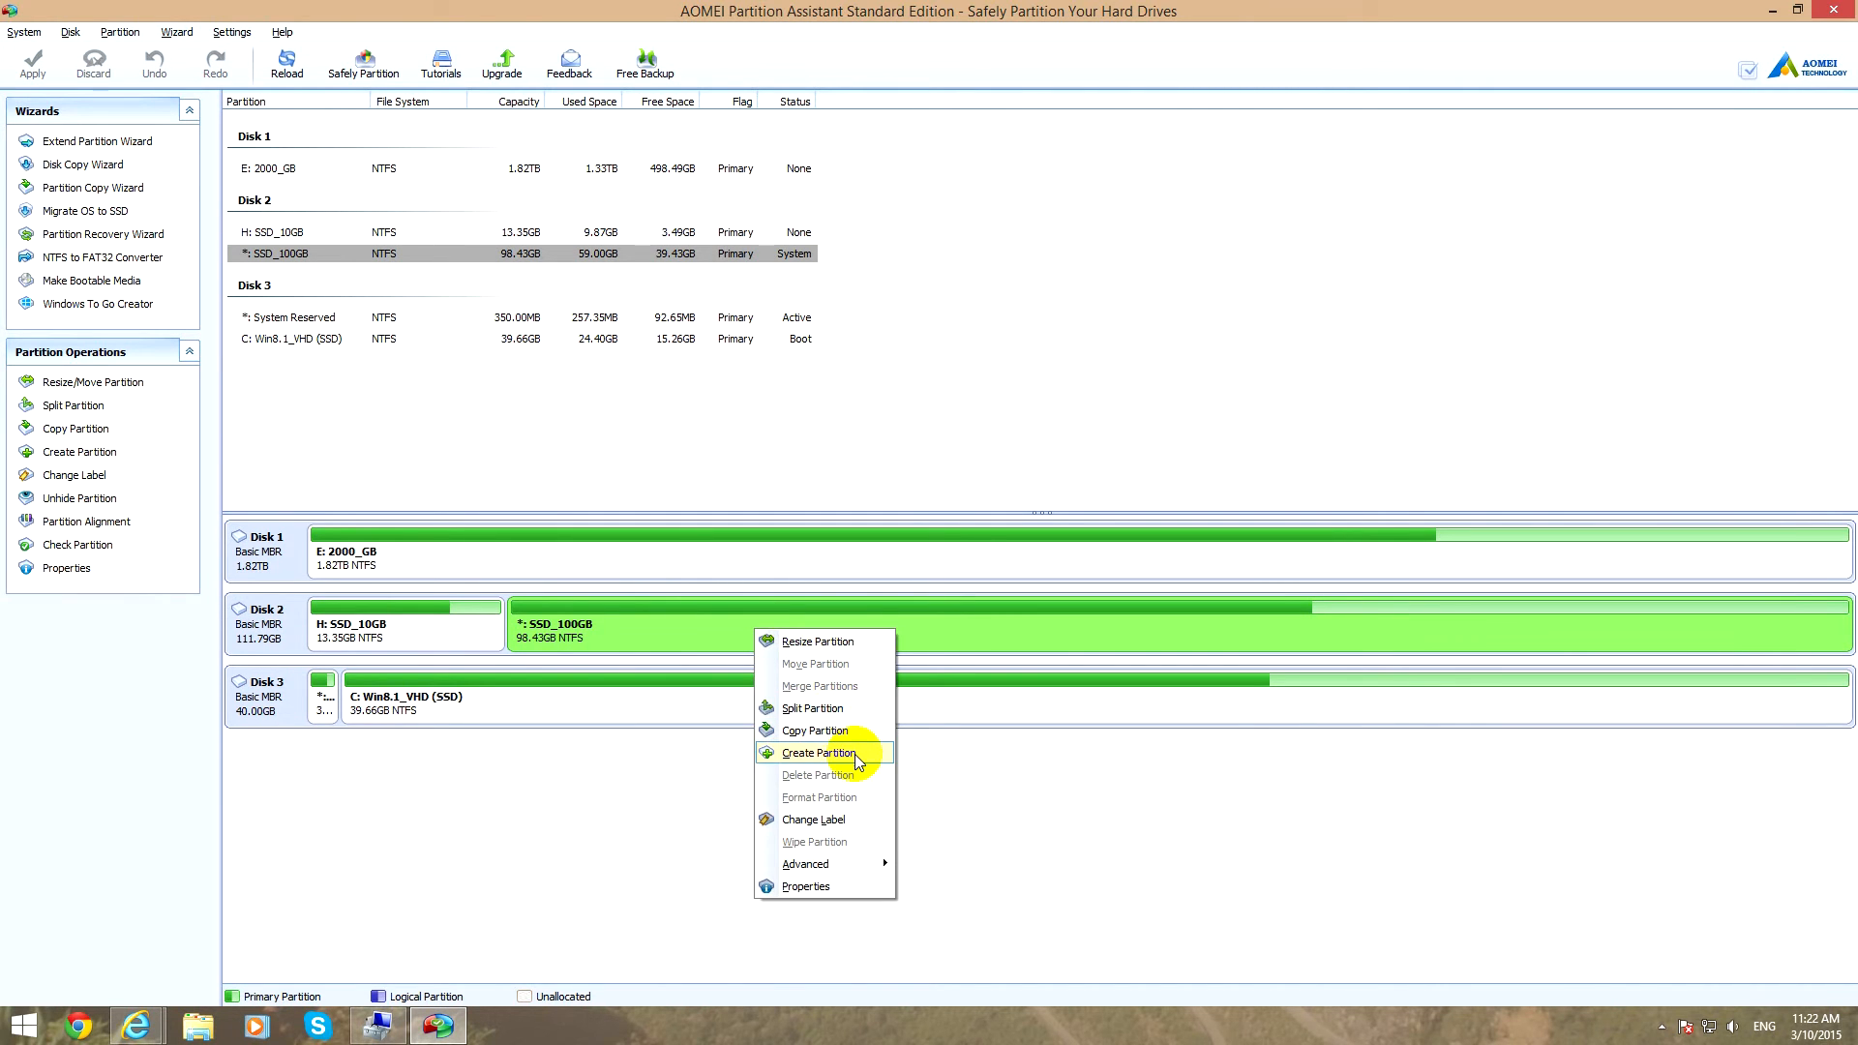
{"action": "mouse_move", "coordinate": [852, 864]}
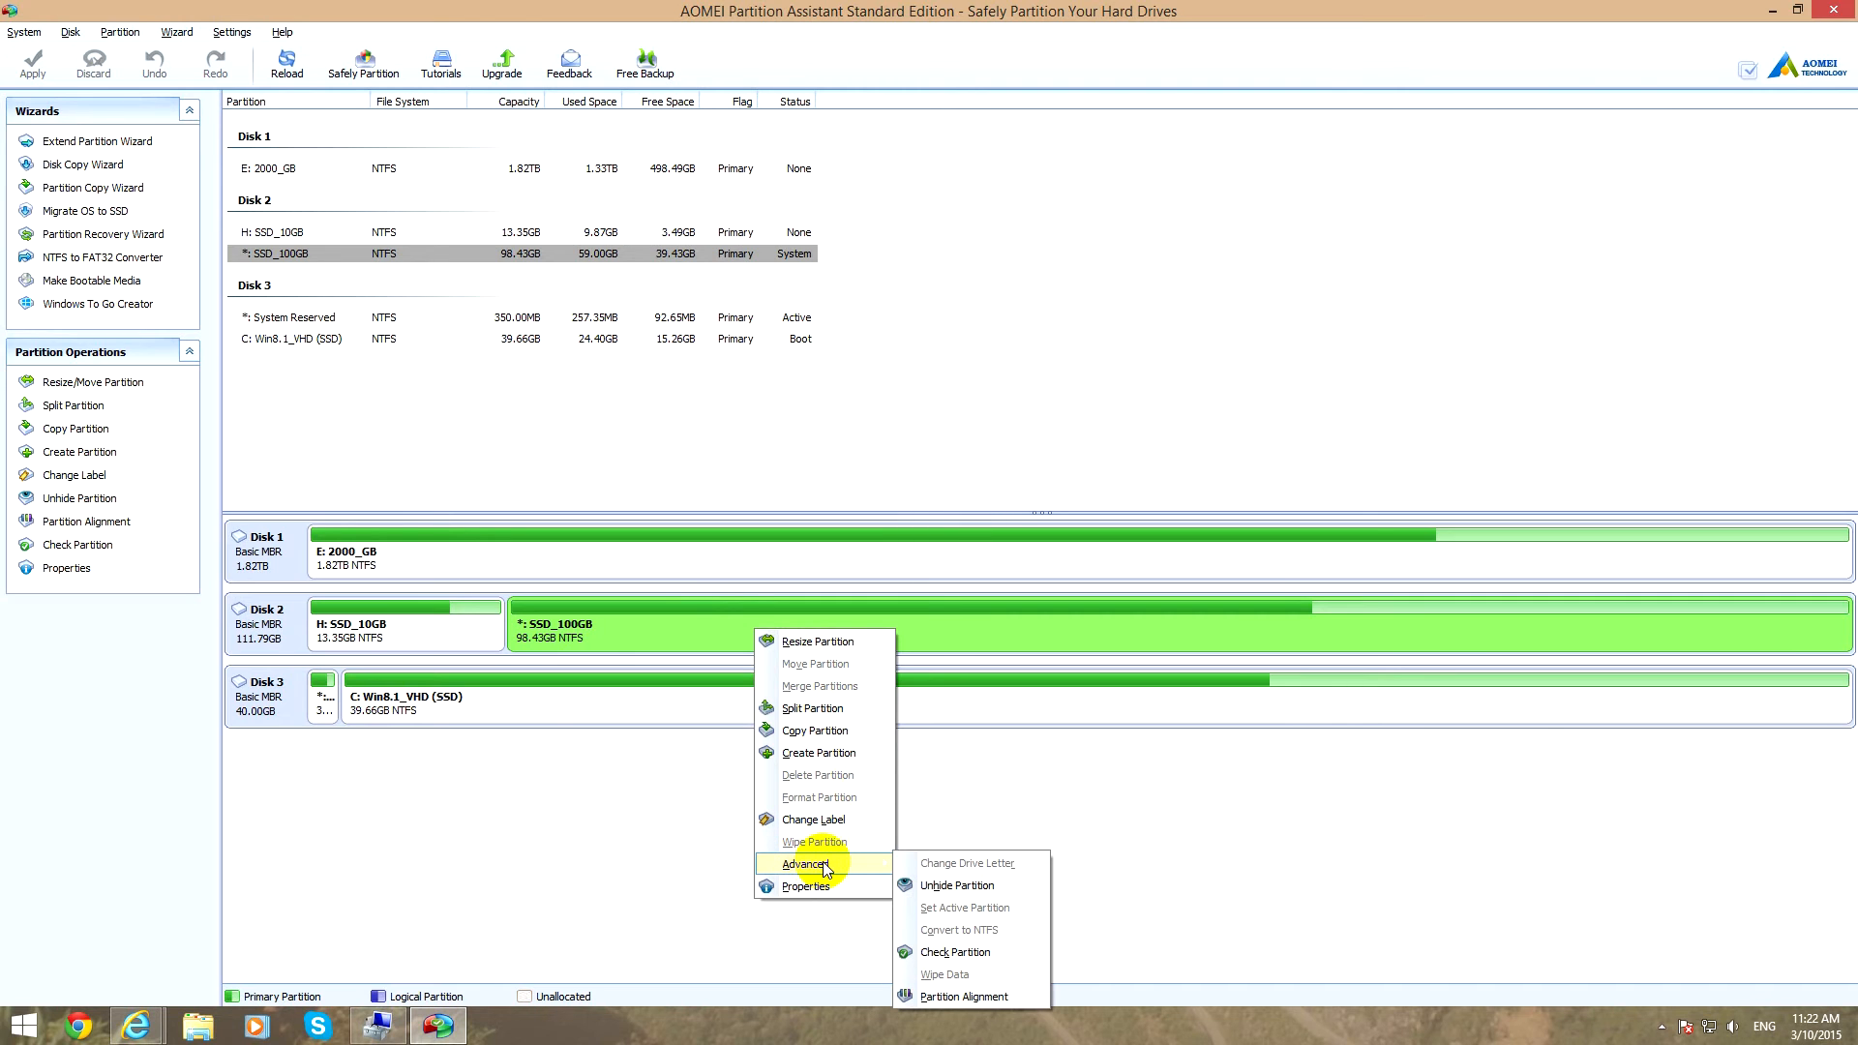
{"action": "left_click", "coordinate": [1012, 890]}
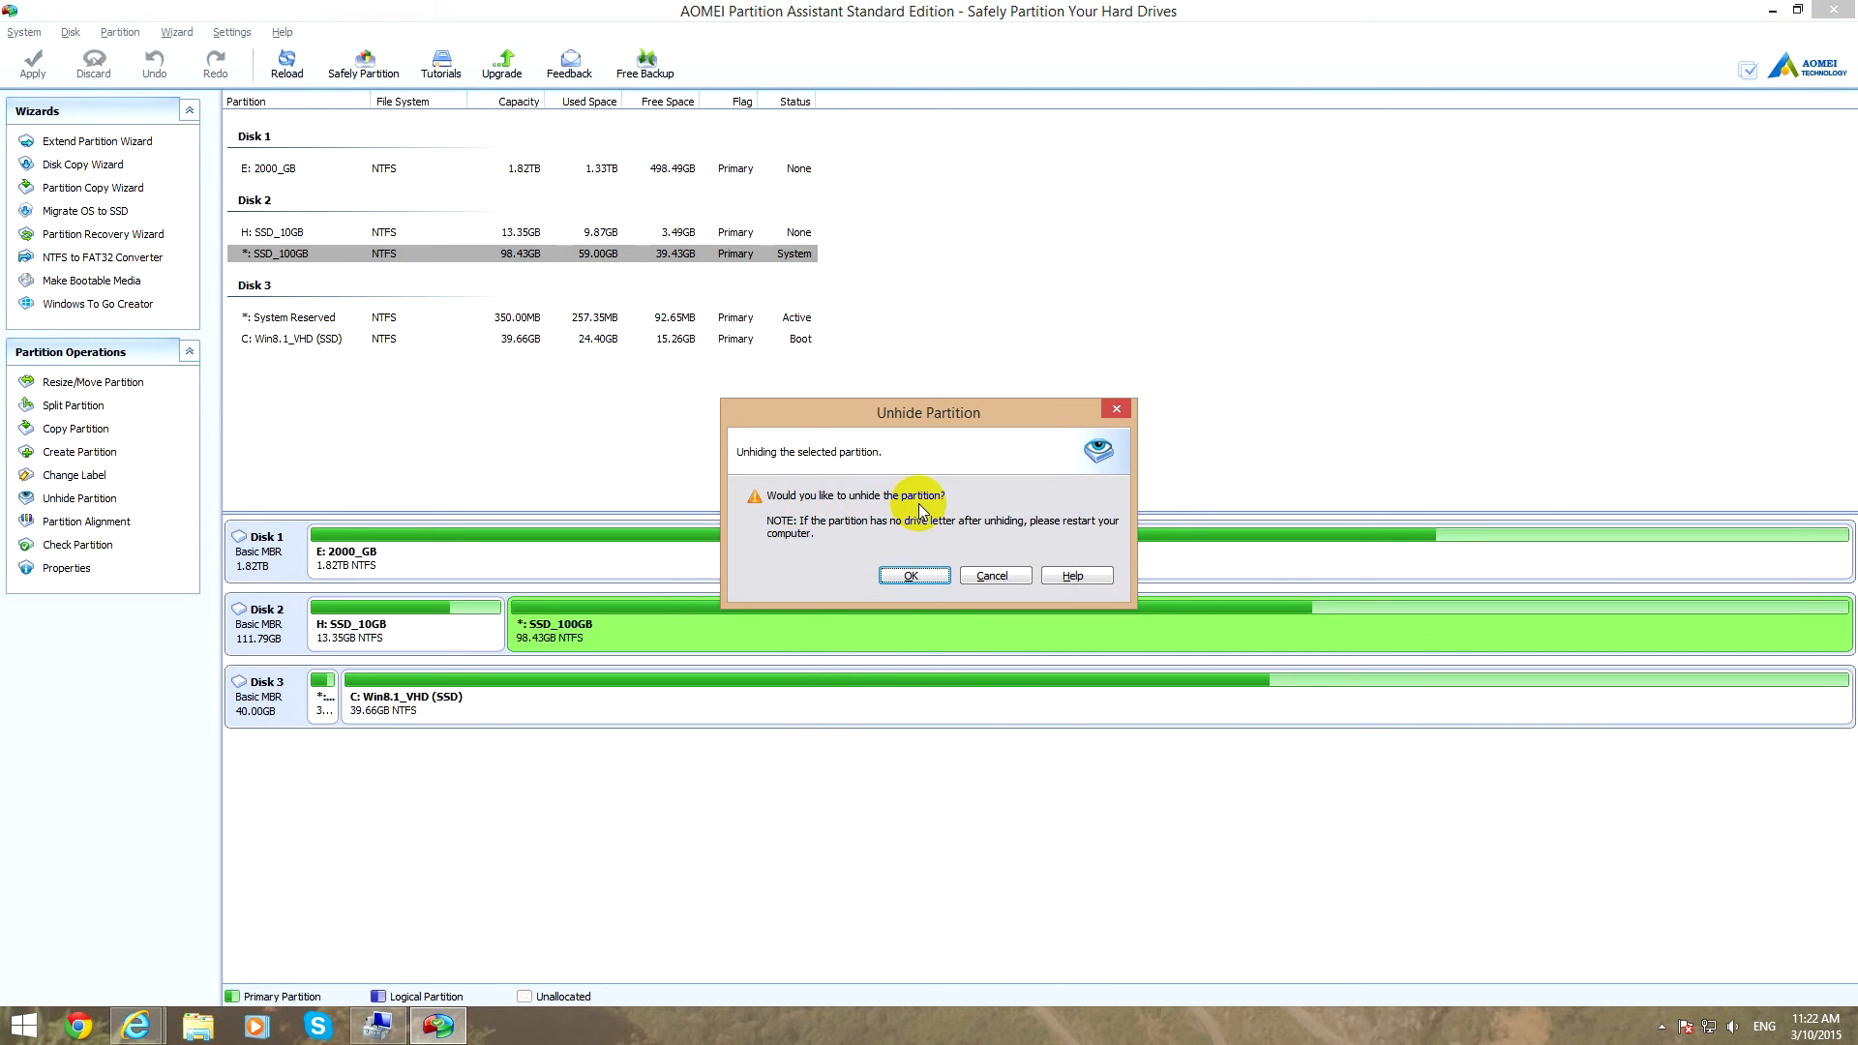
{"action": "left_click", "coordinate": [925, 574]}
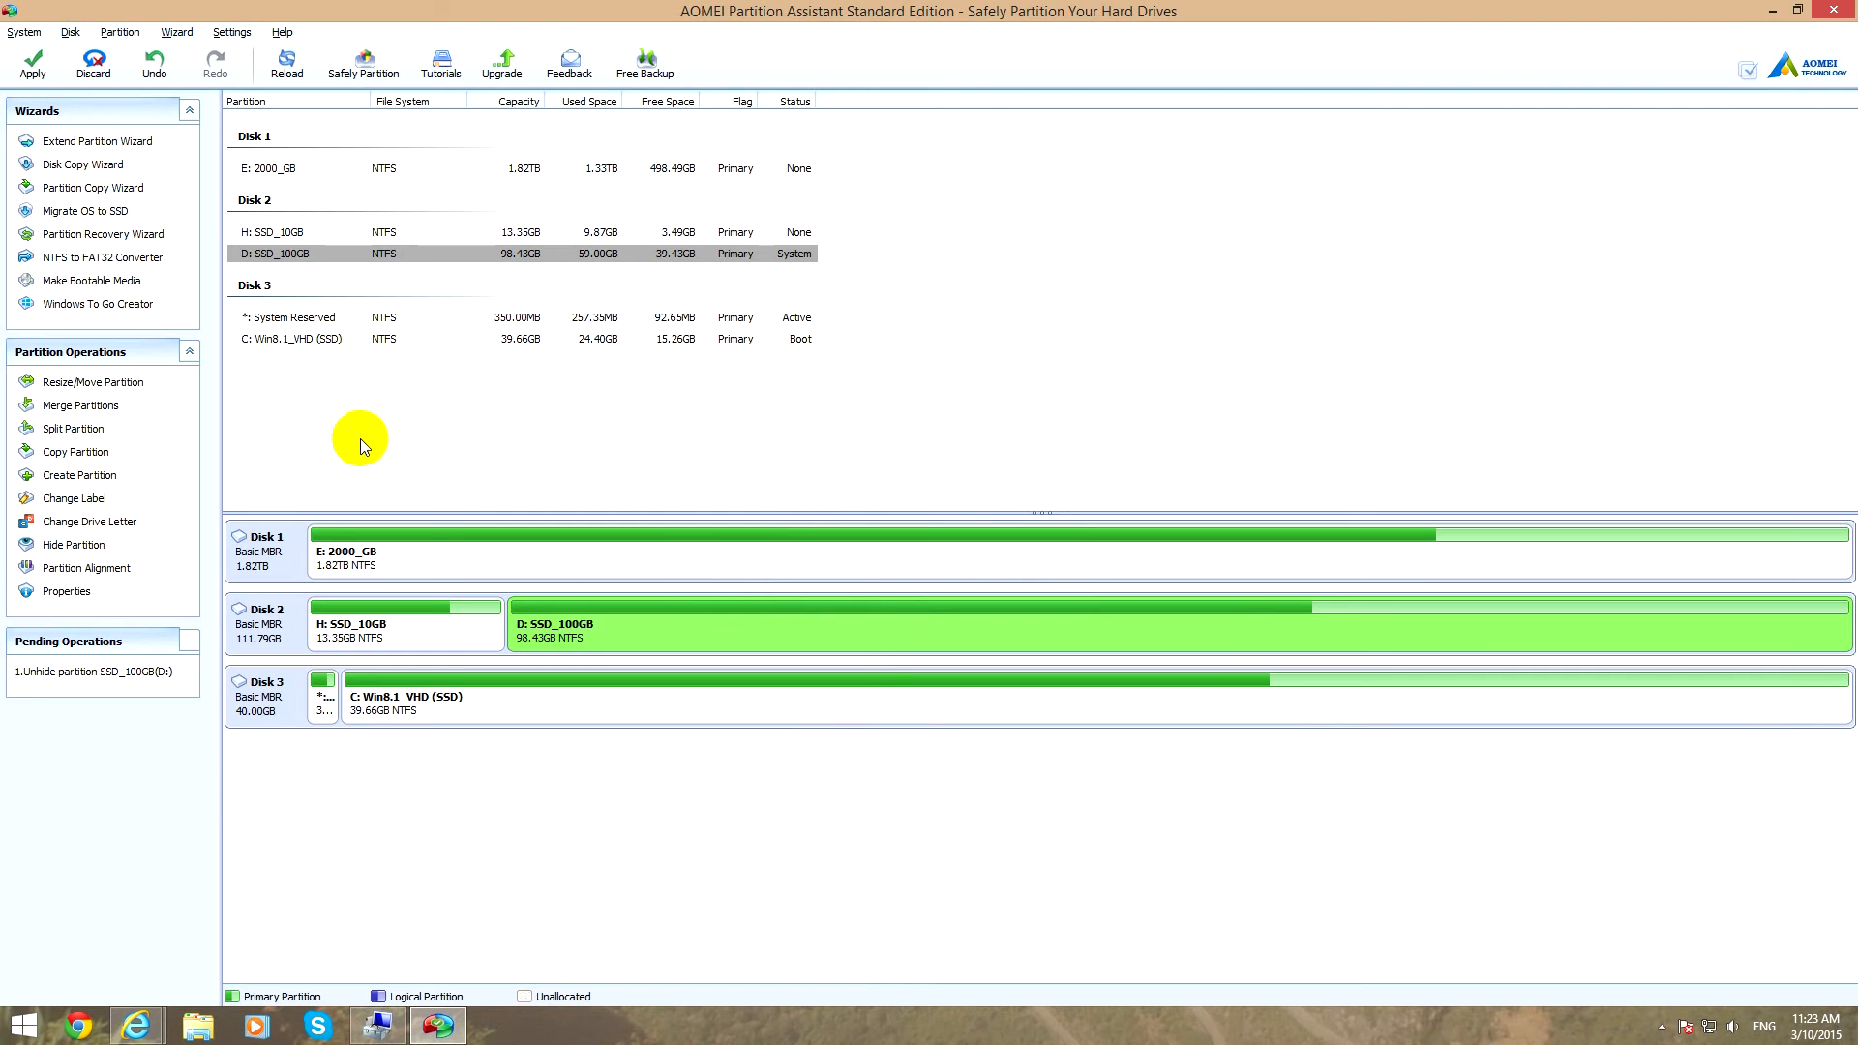
Apply the pending unhide operation for SSD_100GB, confirm its start and dismiss the completion message.
{"action": "left_click", "coordinate": [51, 70]}
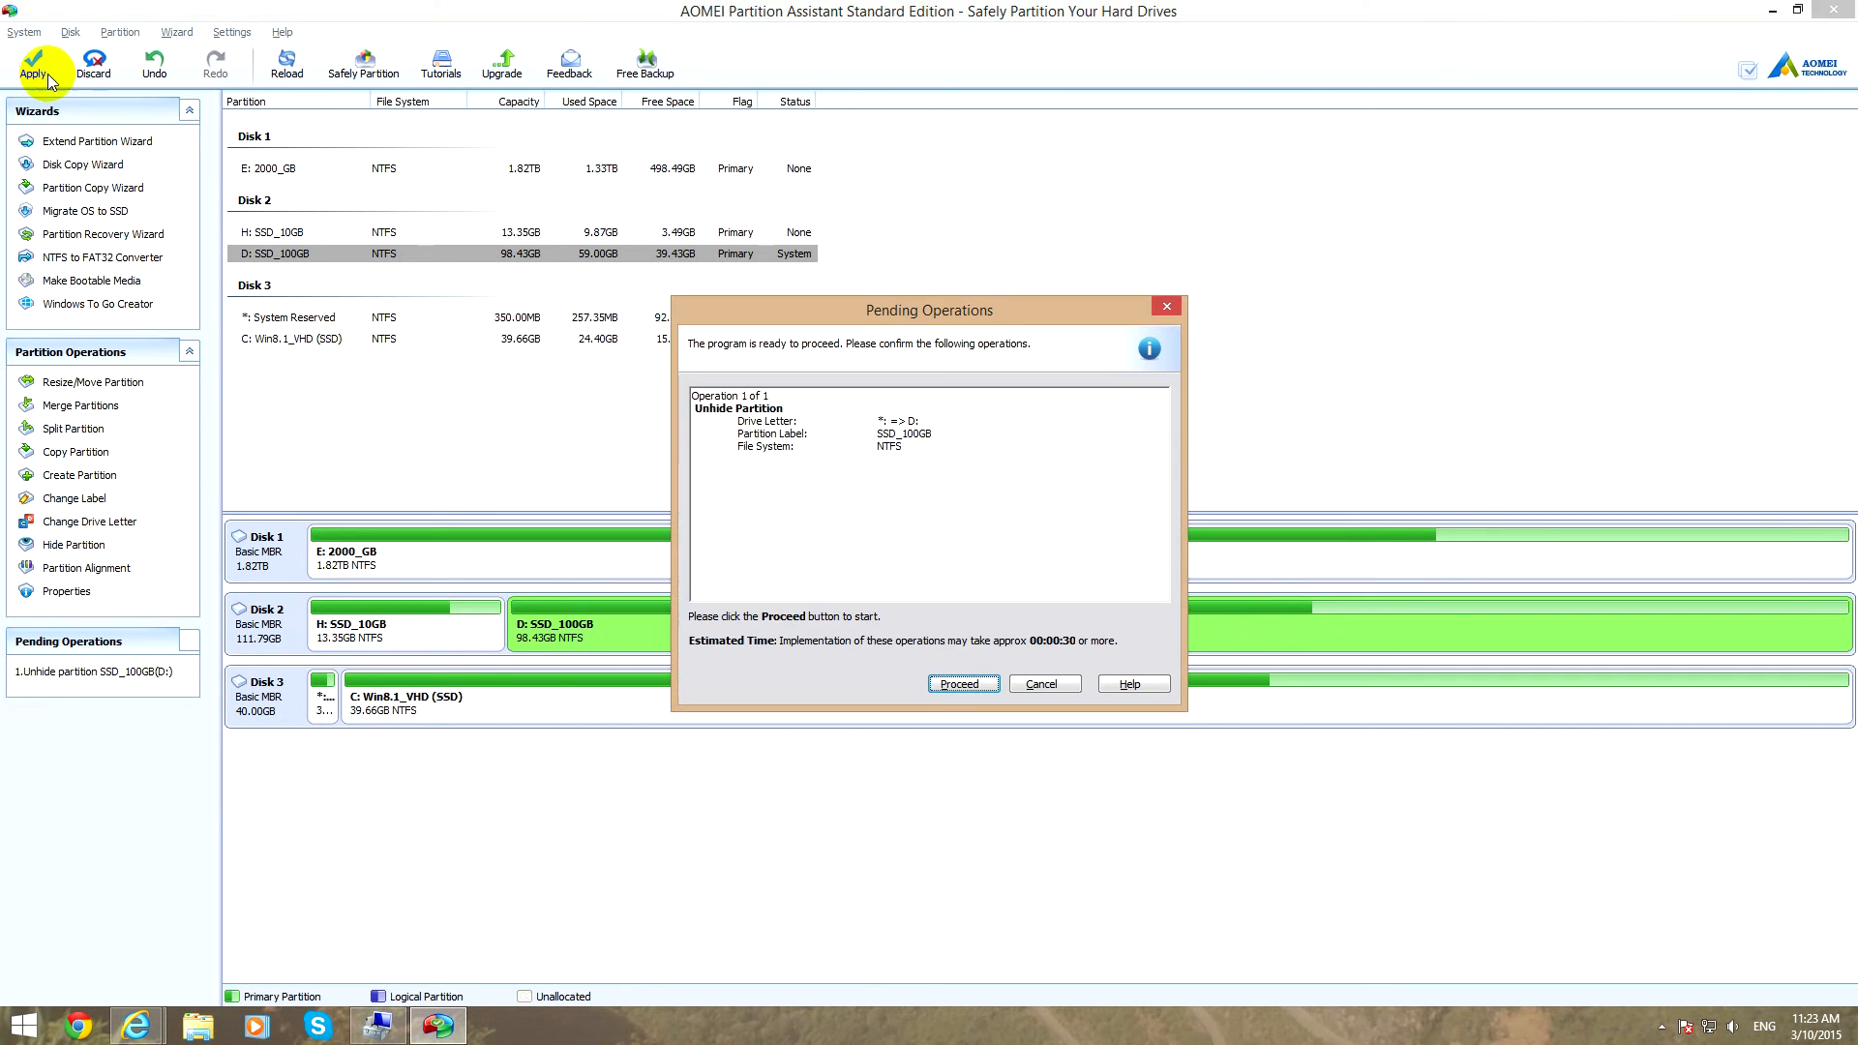
{"action": "left_click", "coordinate": [967, 685]}
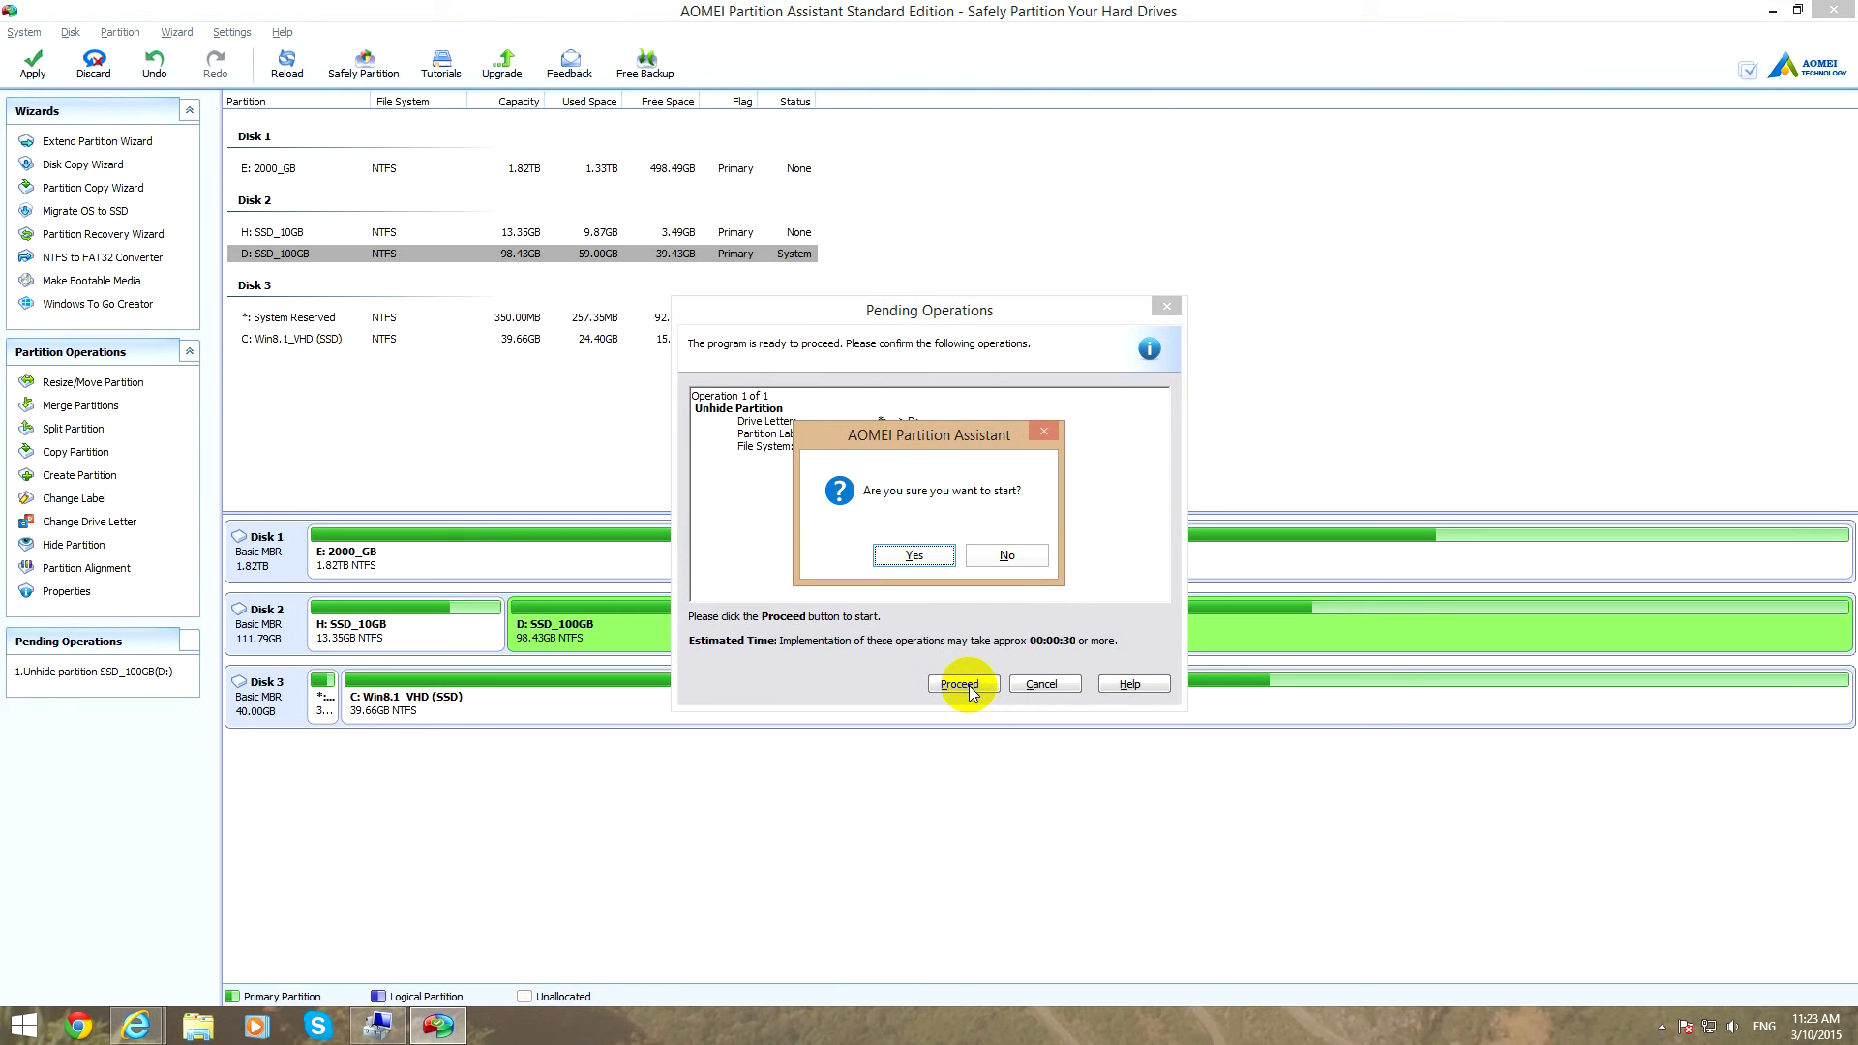
{"action": "left_click", "coordinate": [930, 557]}
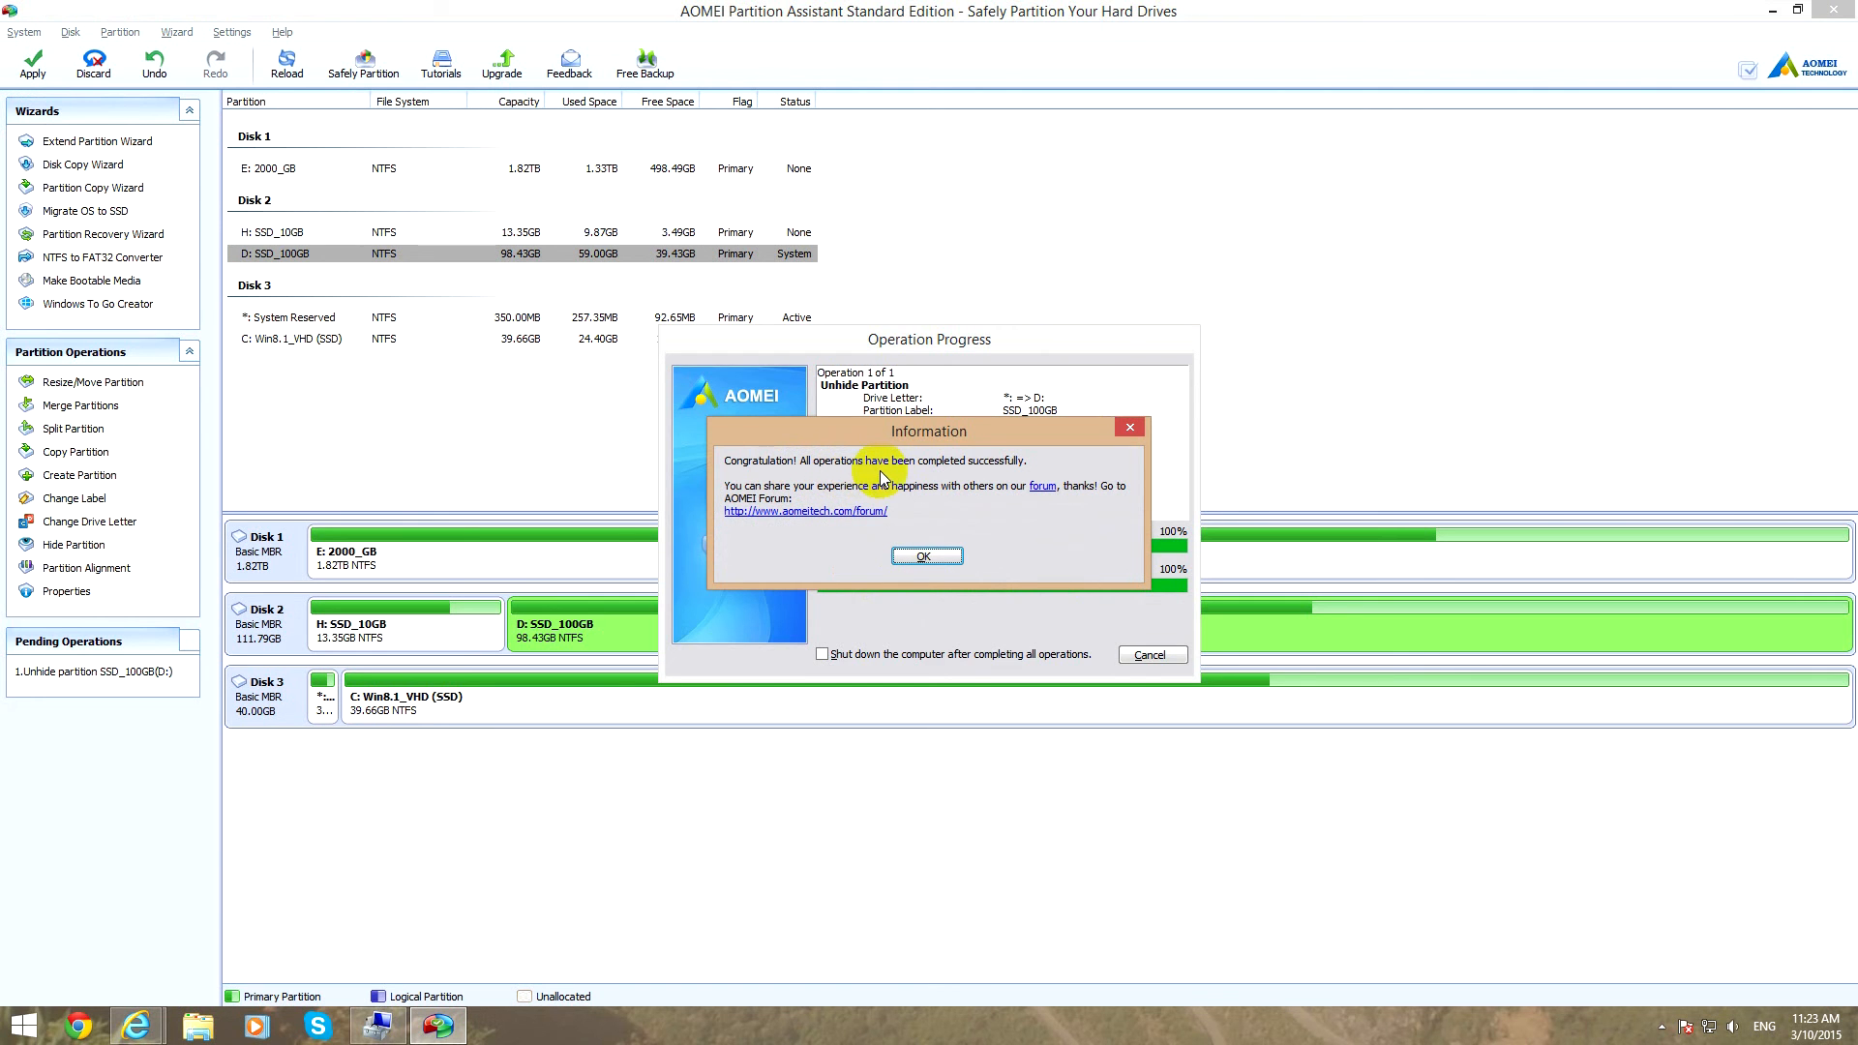
{"action": "left_click", "coordinate": [920, 556]}
{"action": "left_click", "coordinate": [582, 647]}
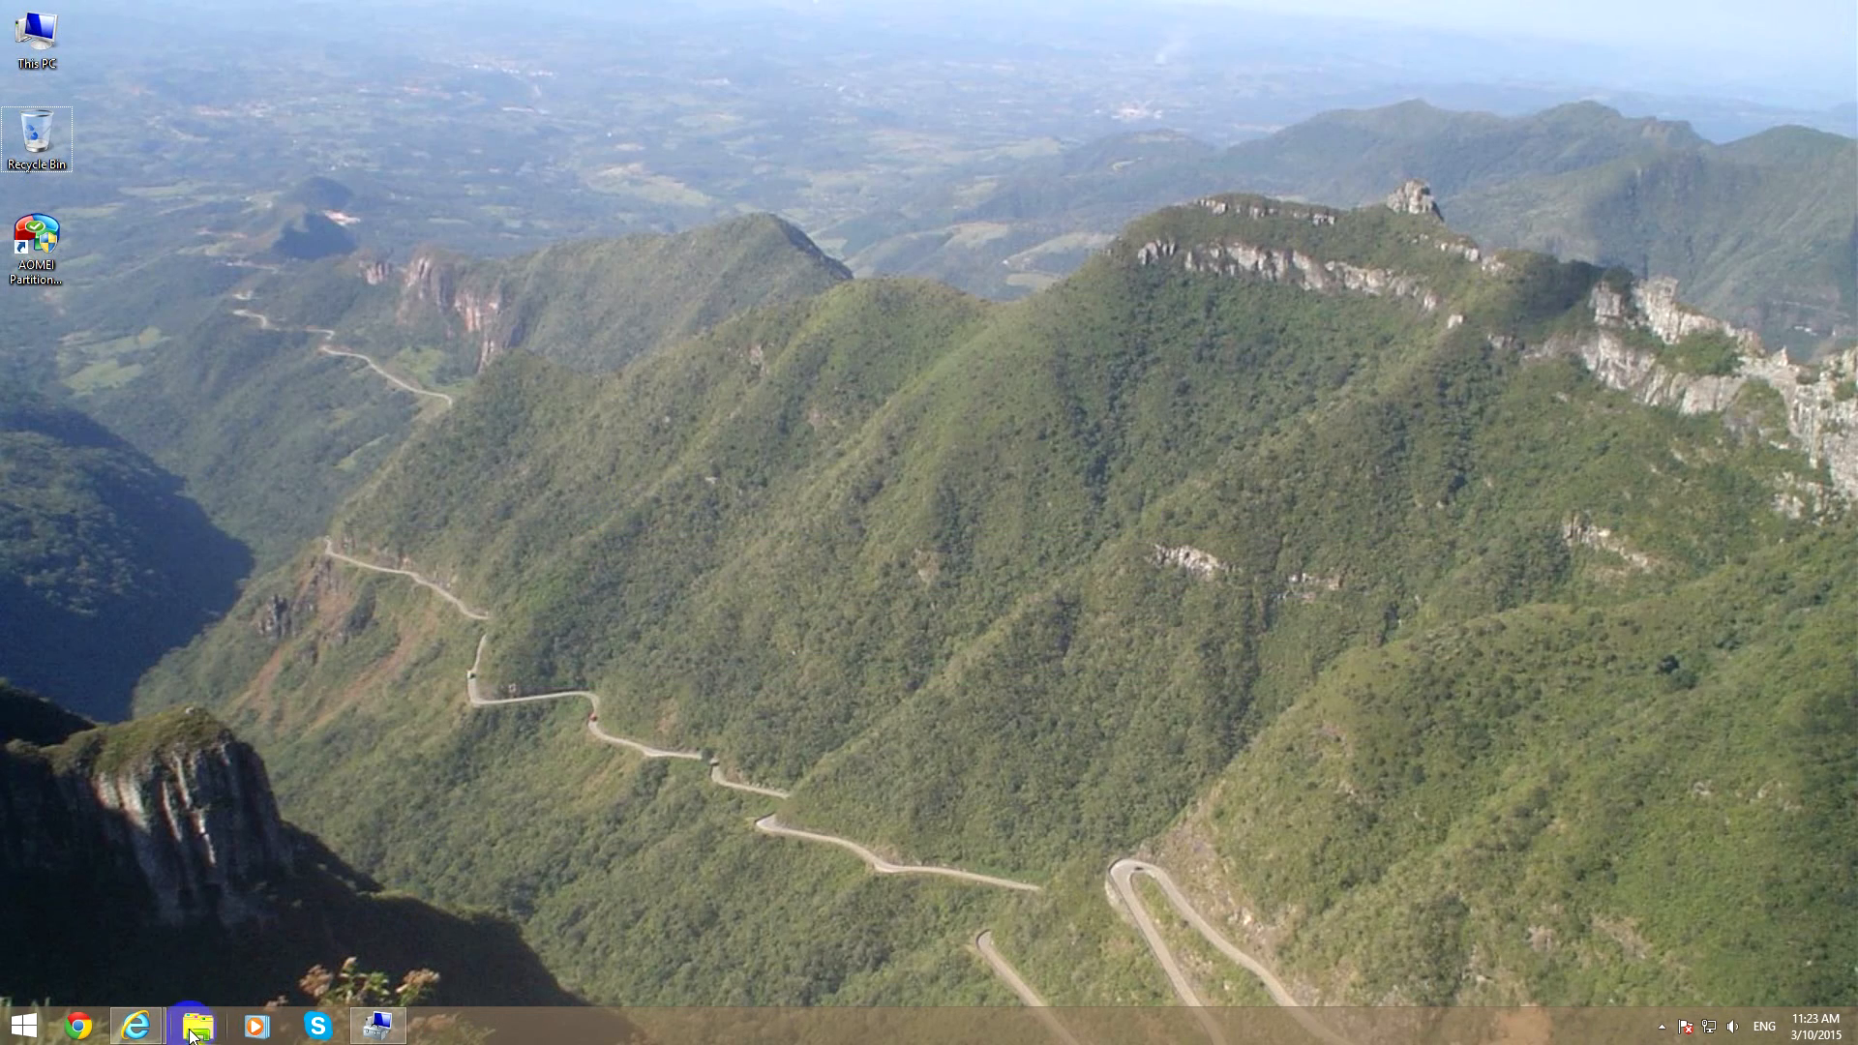
Look at the contents of the SSD_100GB (D:) drive in File Explorer and close the window.
{"action": "left_click", "coordinate": [194, 1028]}
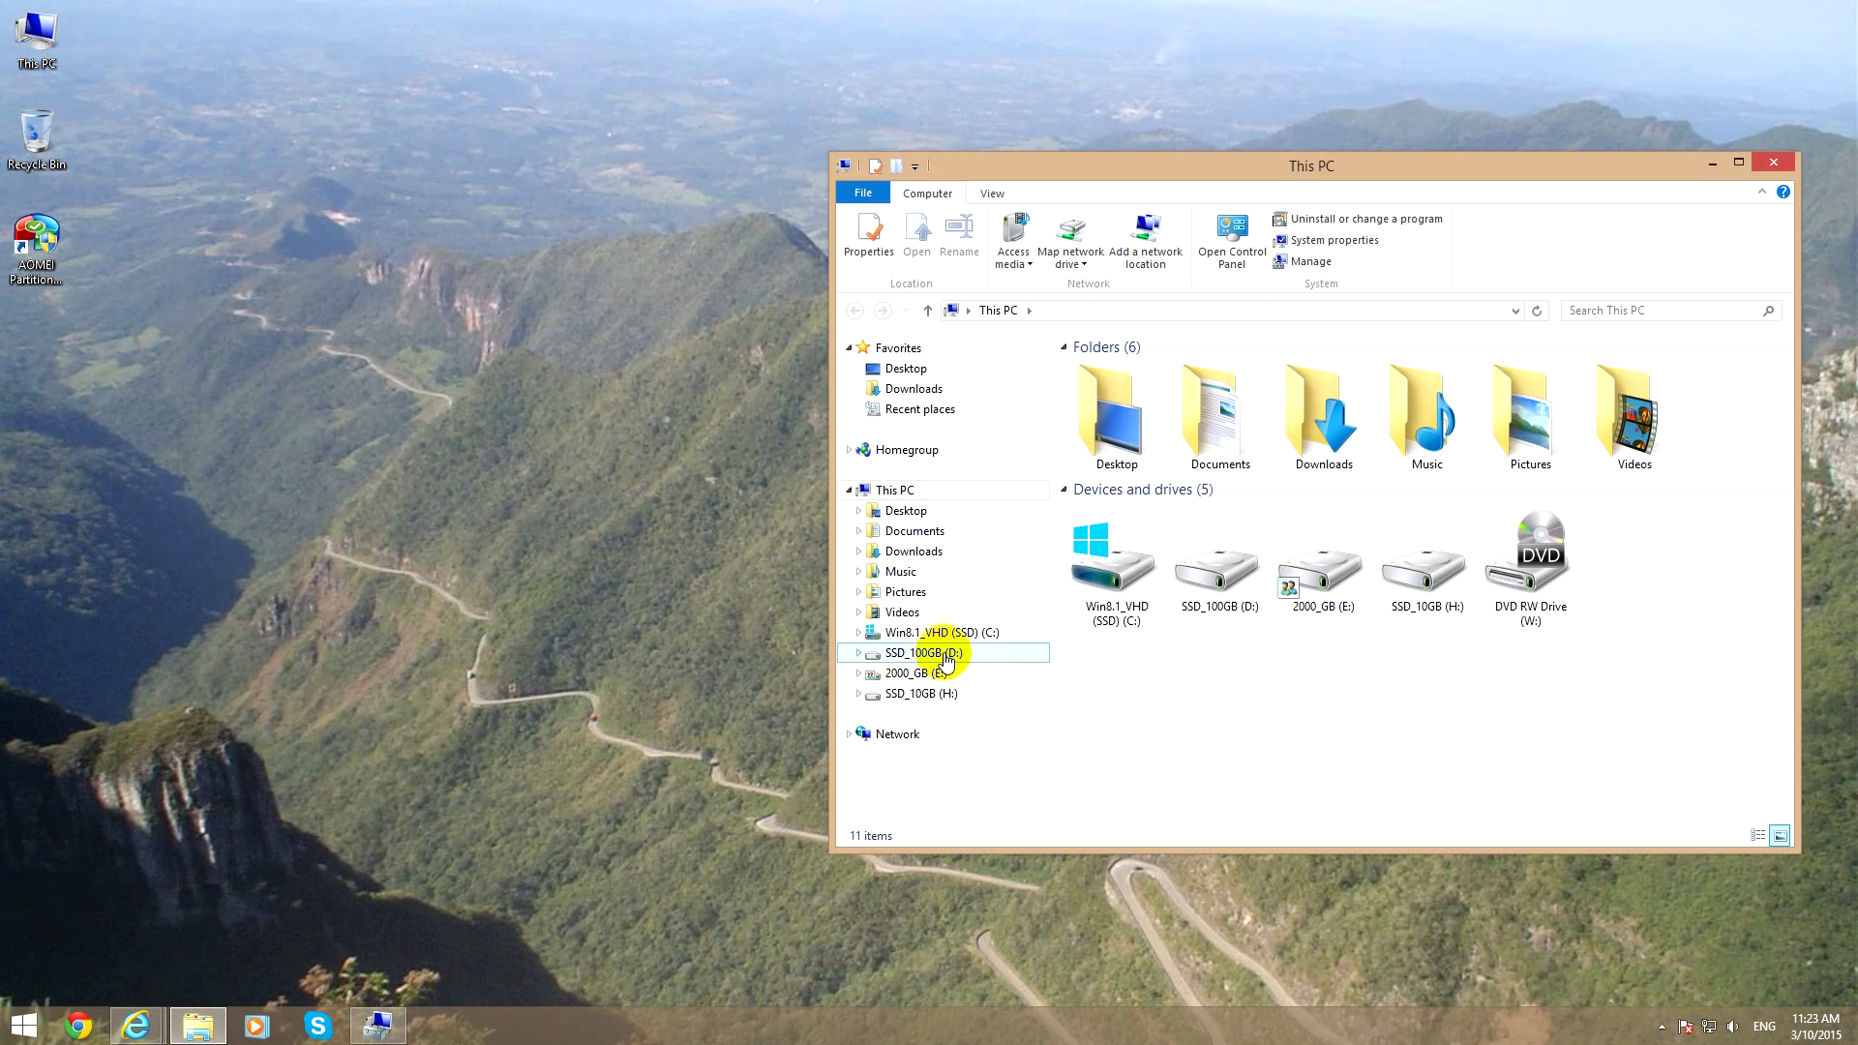
{"action": "left_click", "coordinate": [948, 661]}
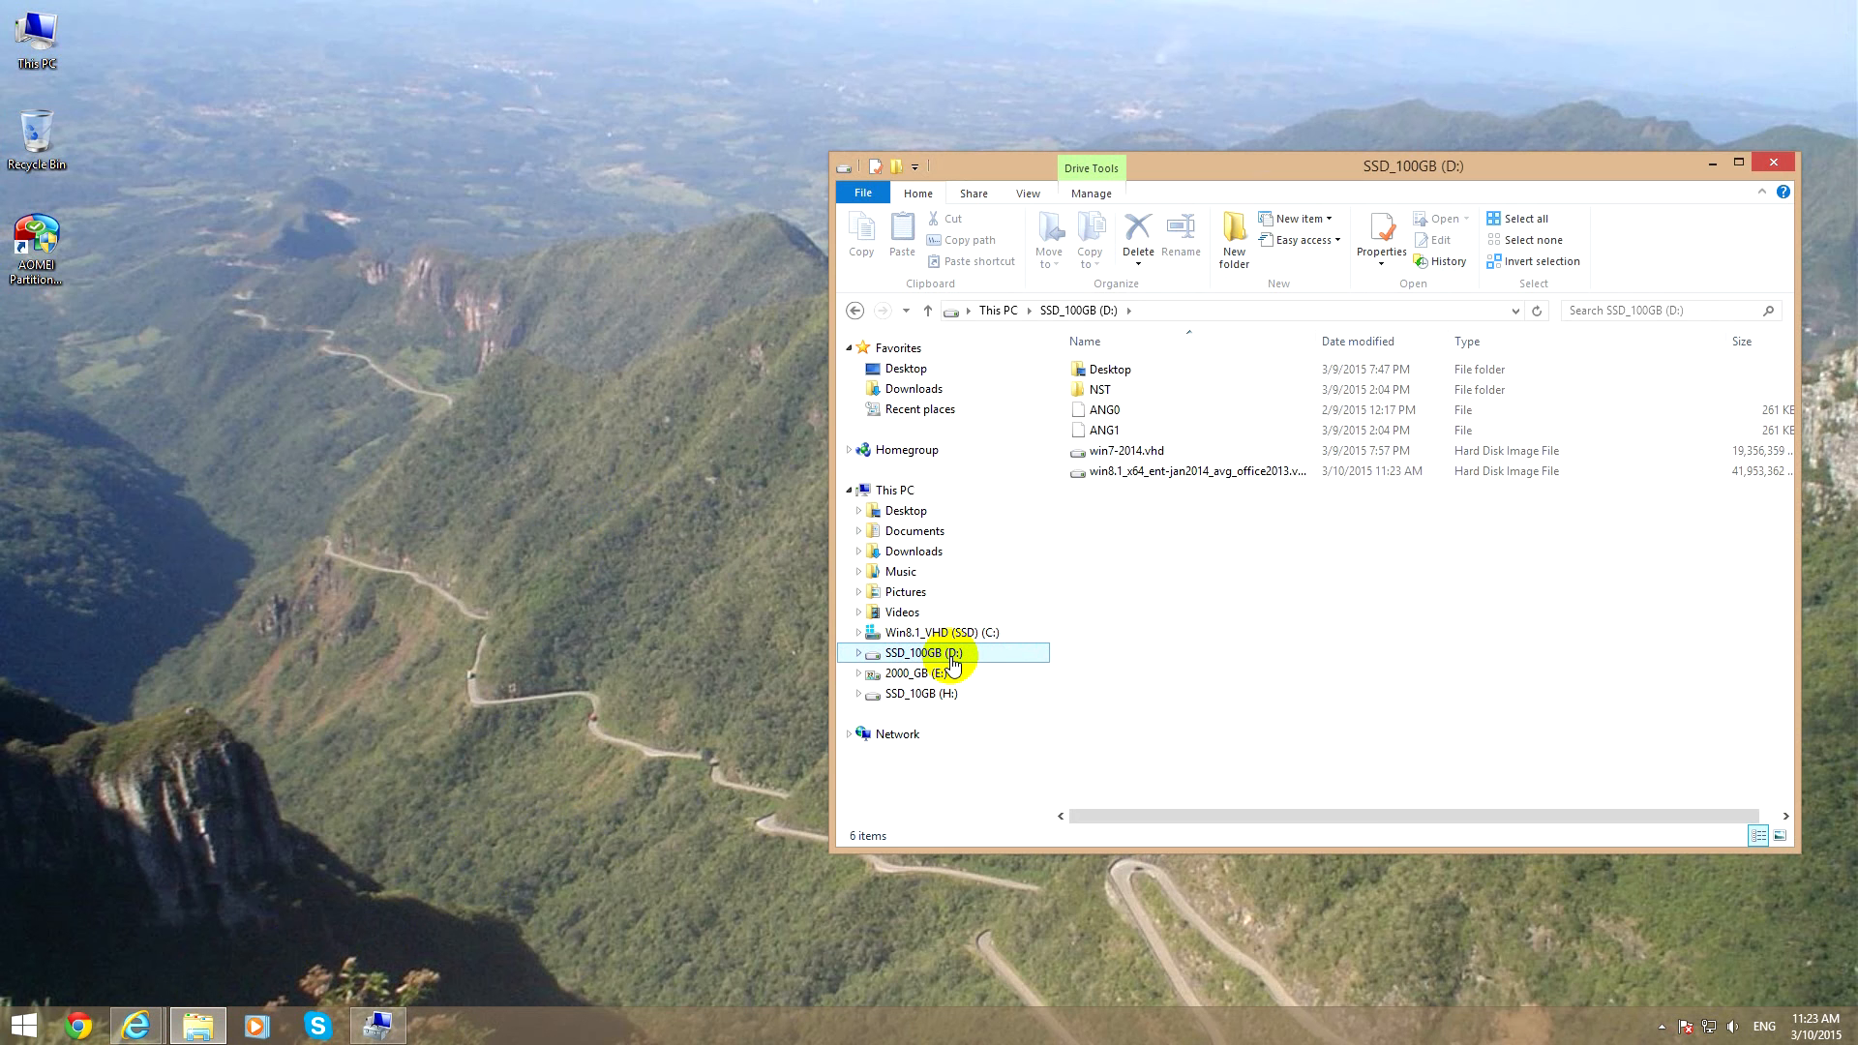
{"action": "left_click", "coordinate": [1770, 163]}
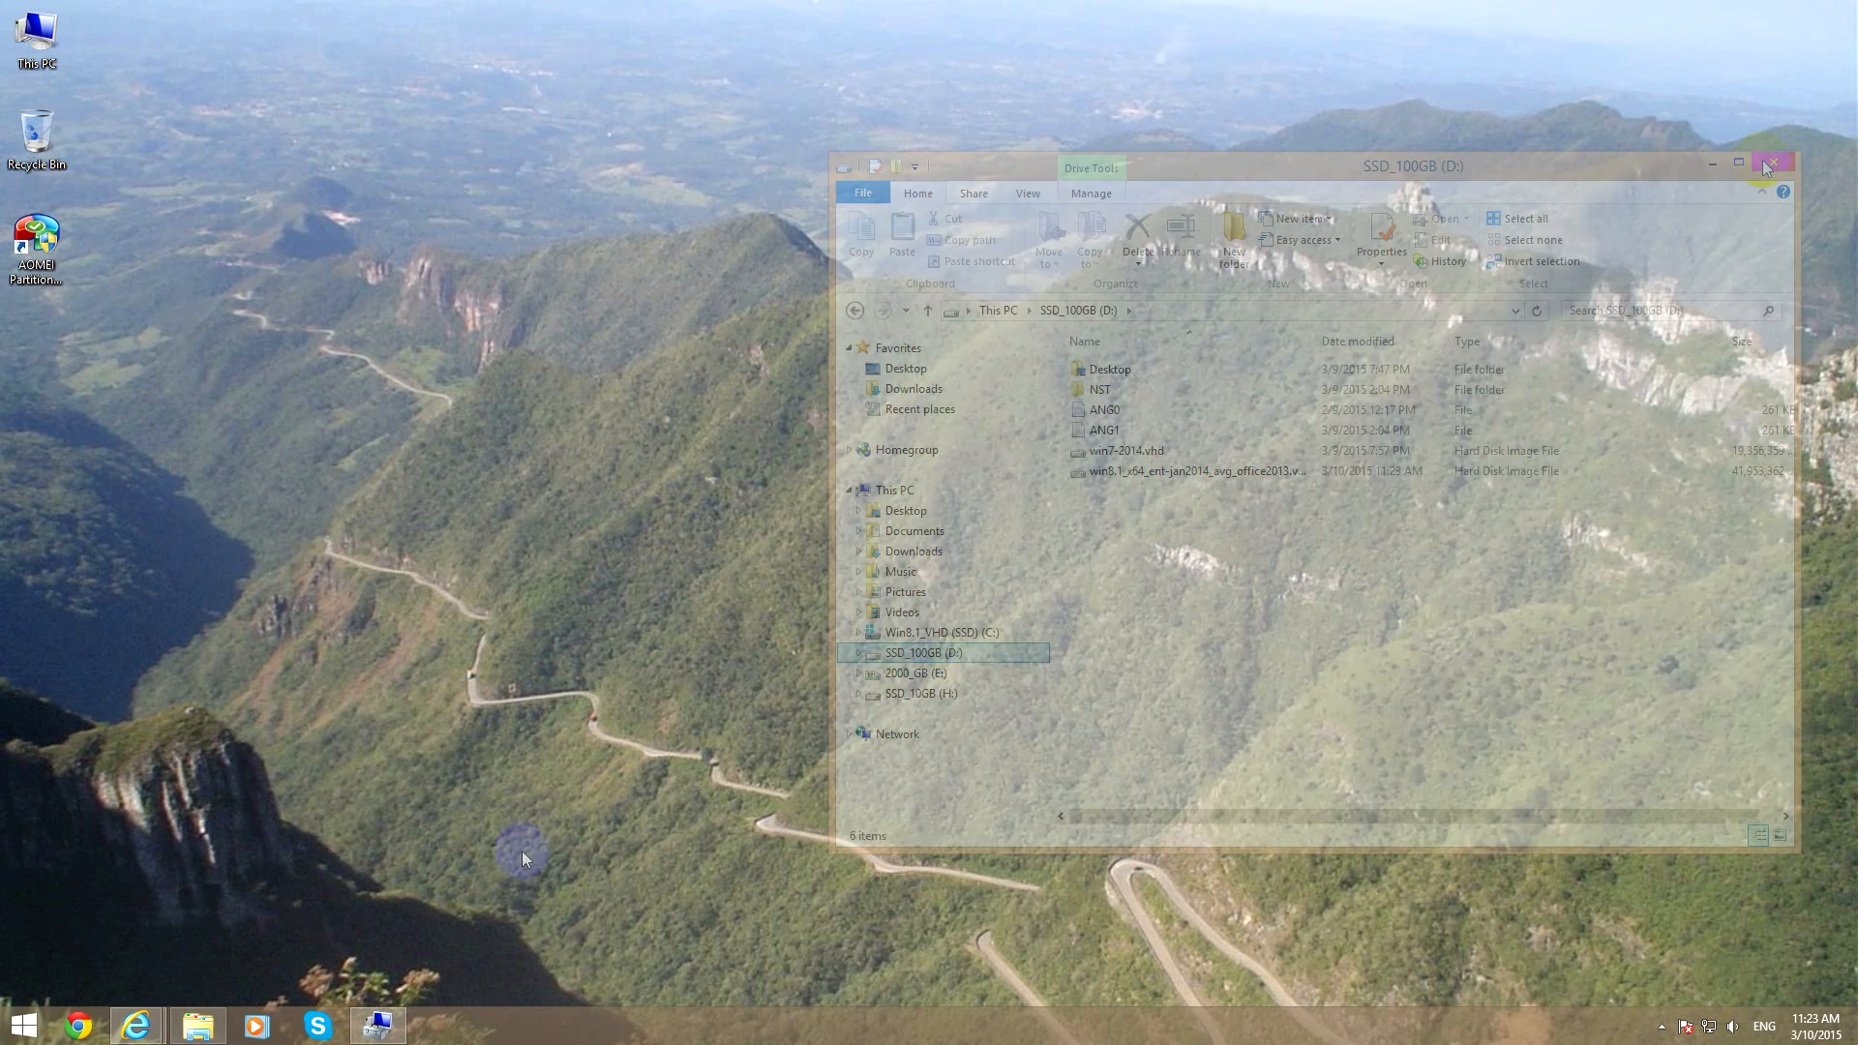
Inspect the SSD_100GB (D:) volume and its available actions in Disk Management, and close Computer Management.
{"action": "left_click", "coordinate": [376, 1025]}
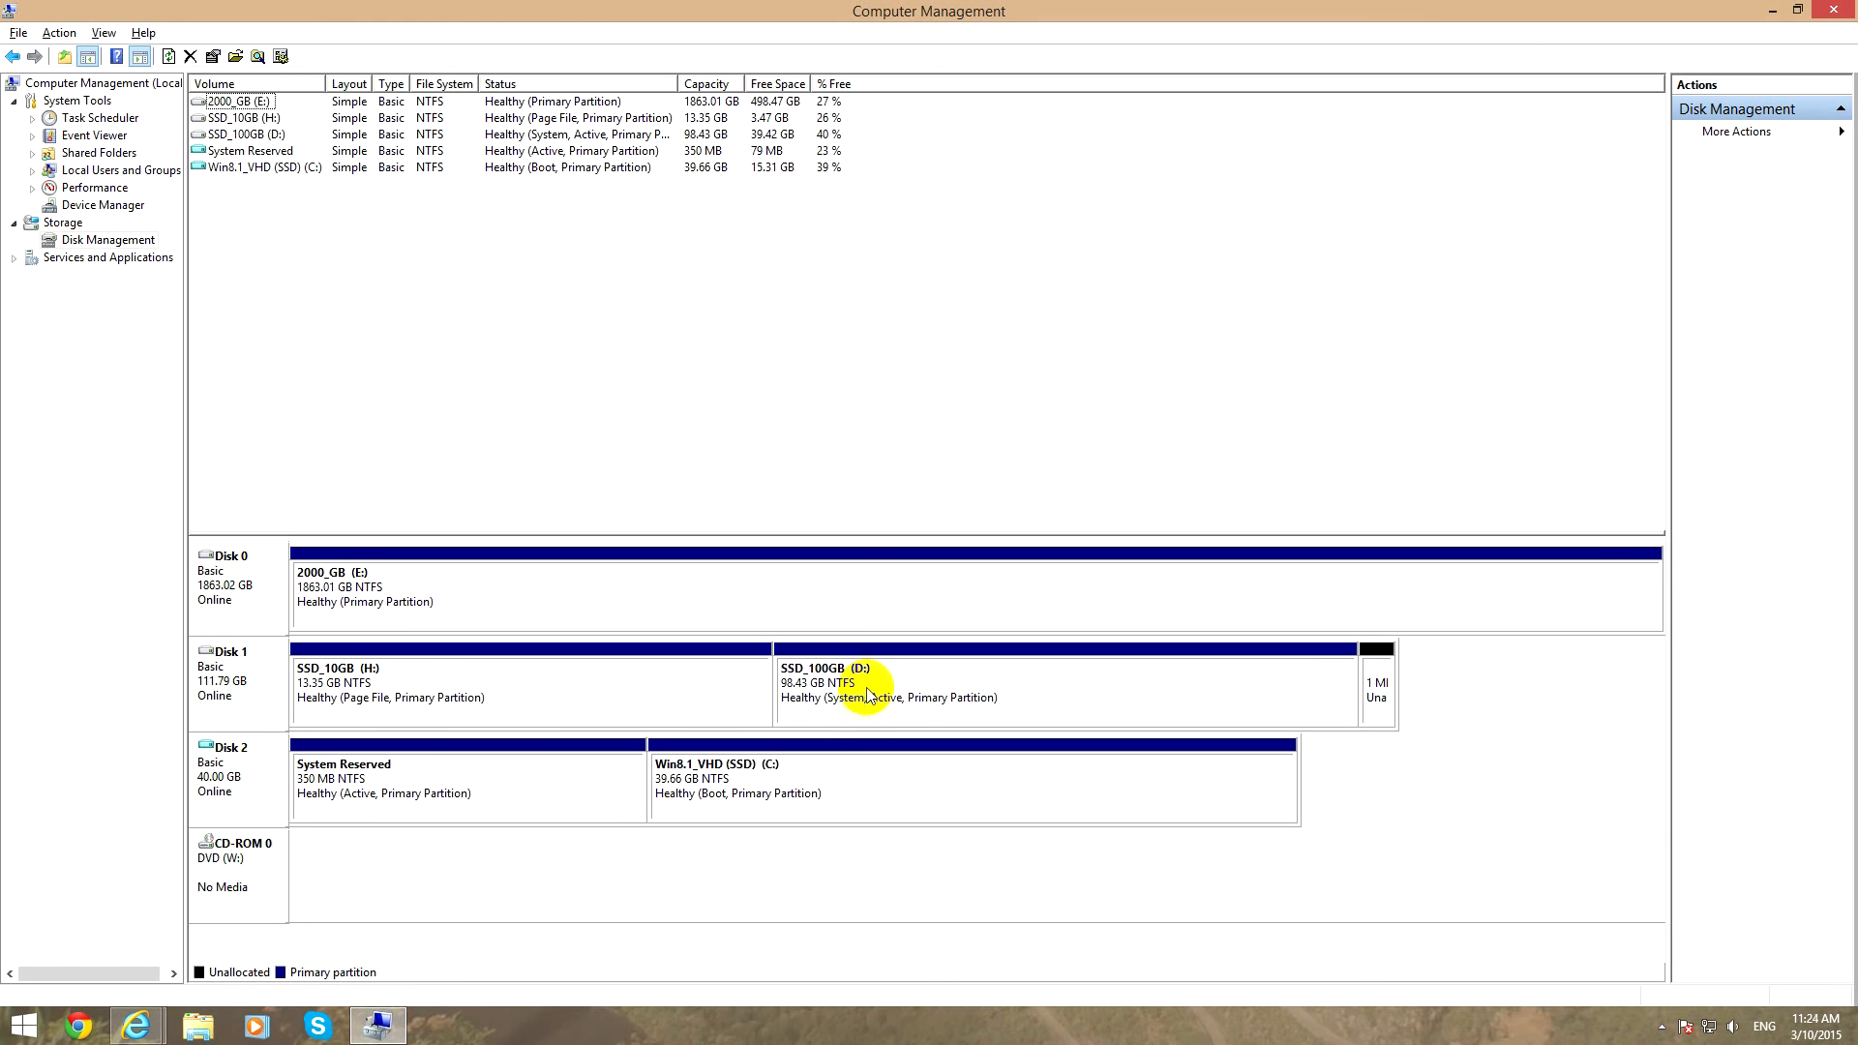
{"action": "left_click", "coordinate": [938, 690]}
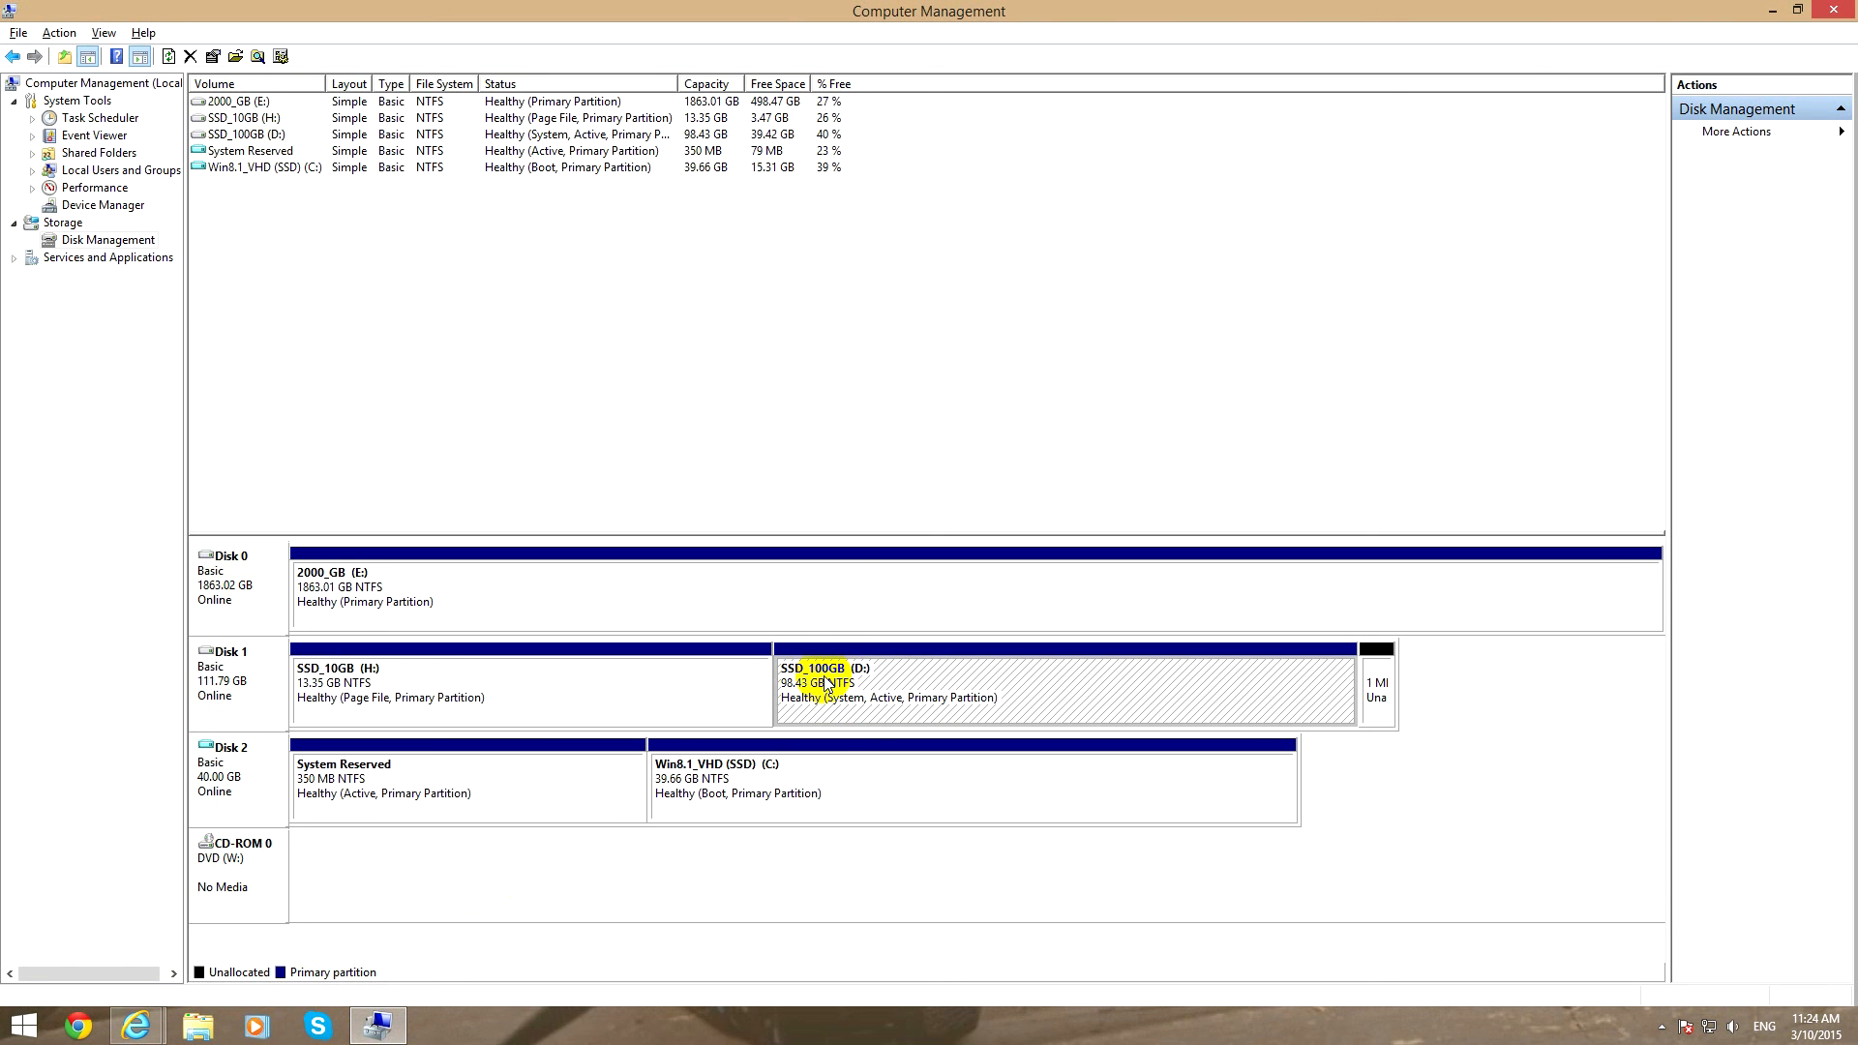
{"action": "left_click", "coordinate": [230, 137]}
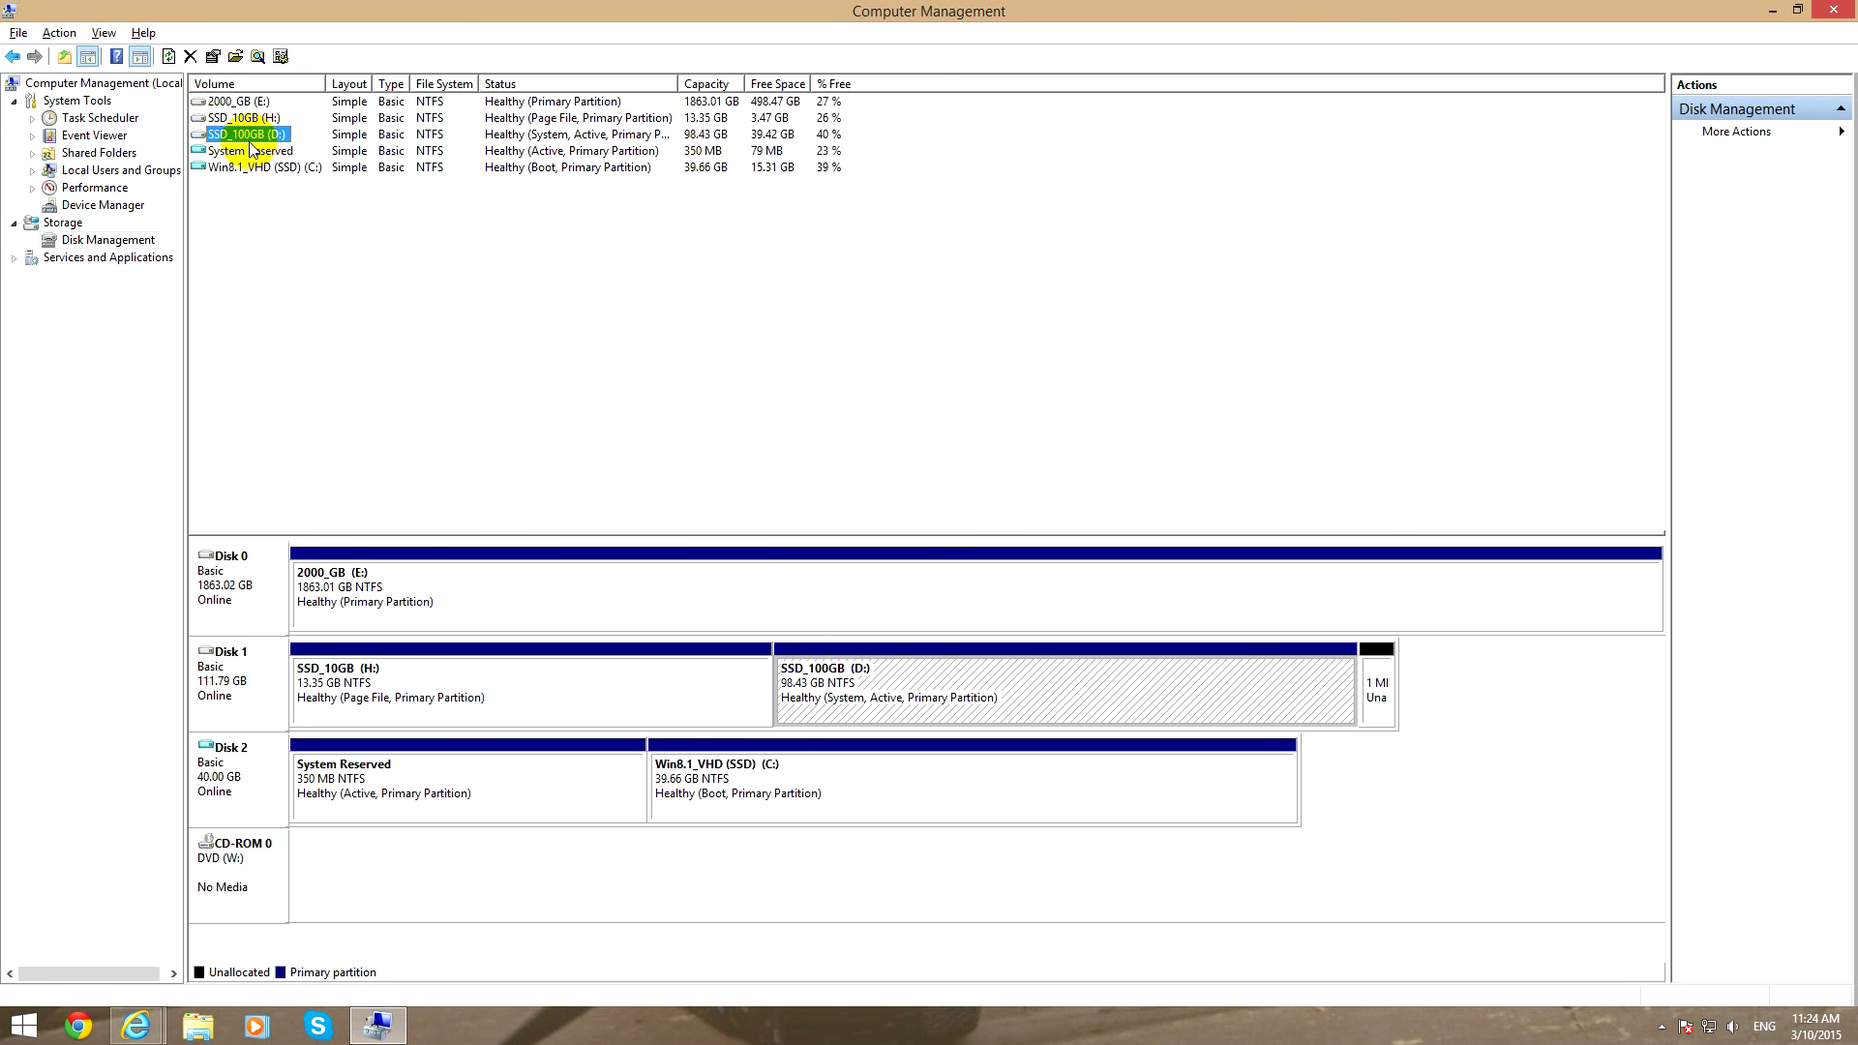
{"action": "right_click", "coordinate": [1031, 672]}
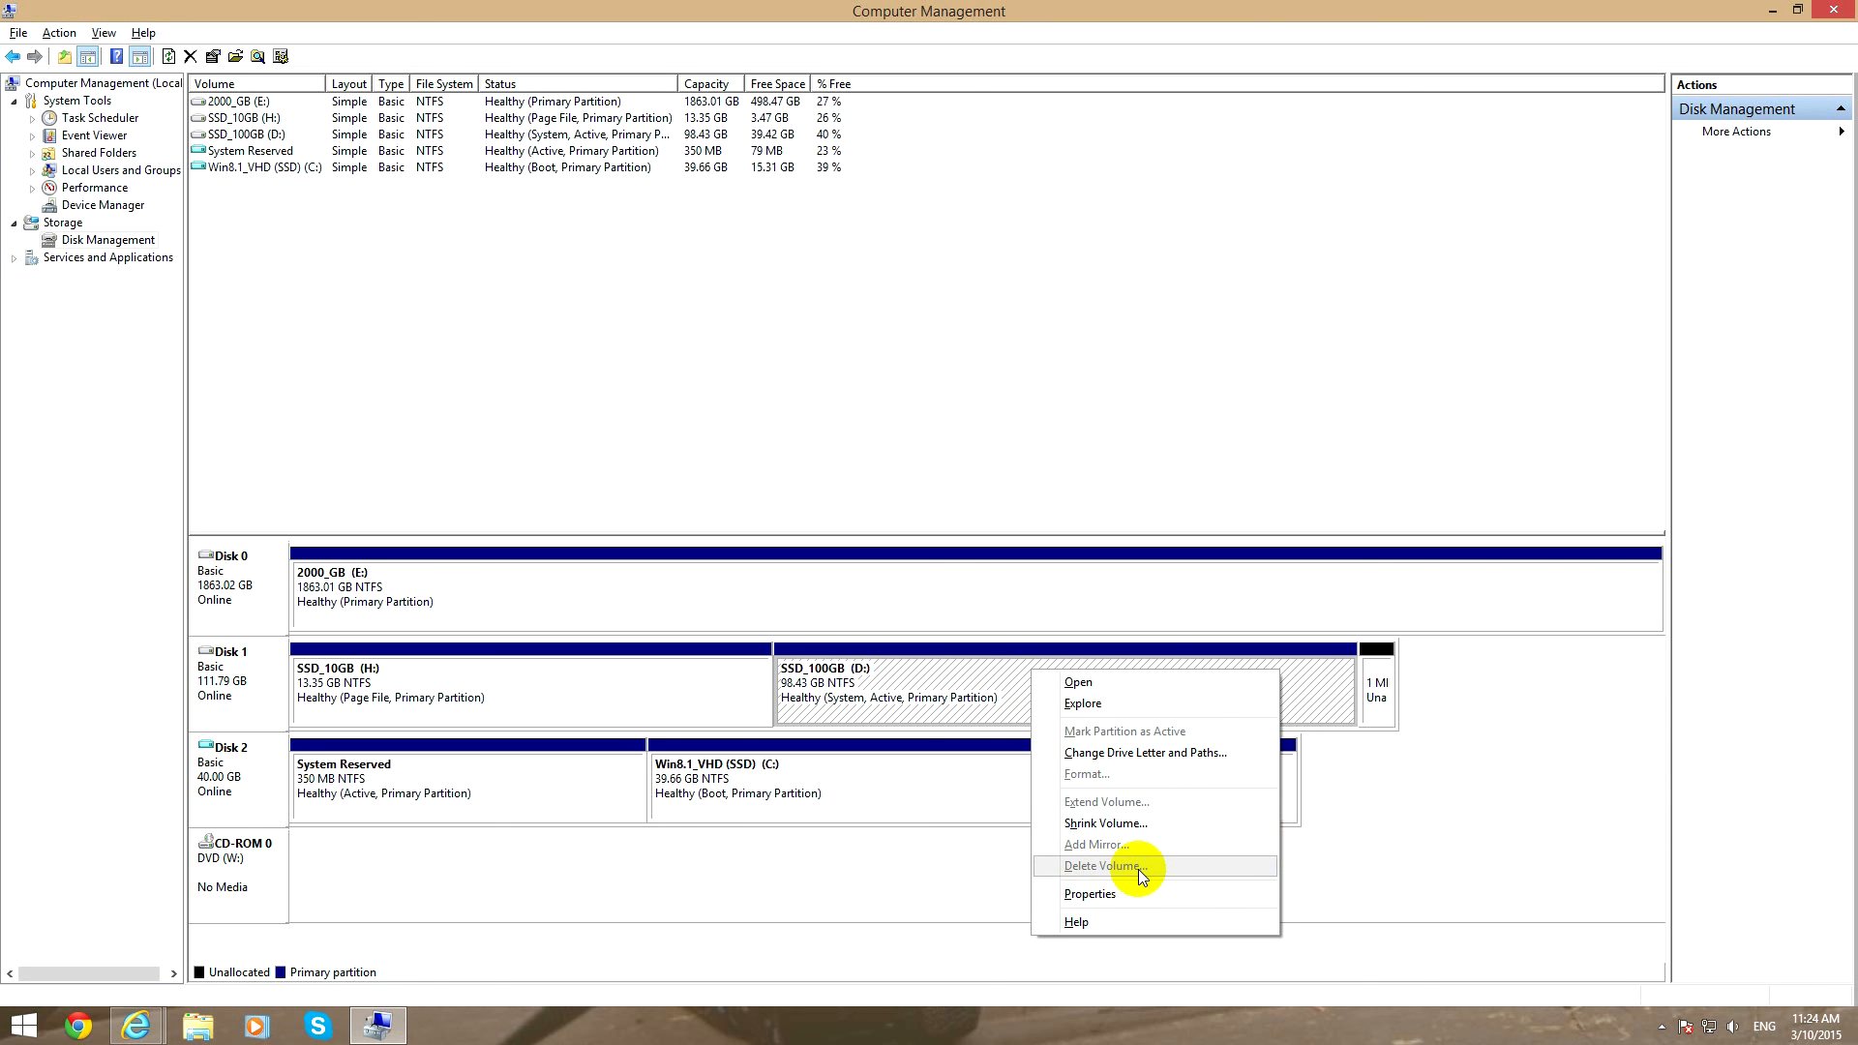
{"action": "left_click", "coordinate": [1496, 735]}
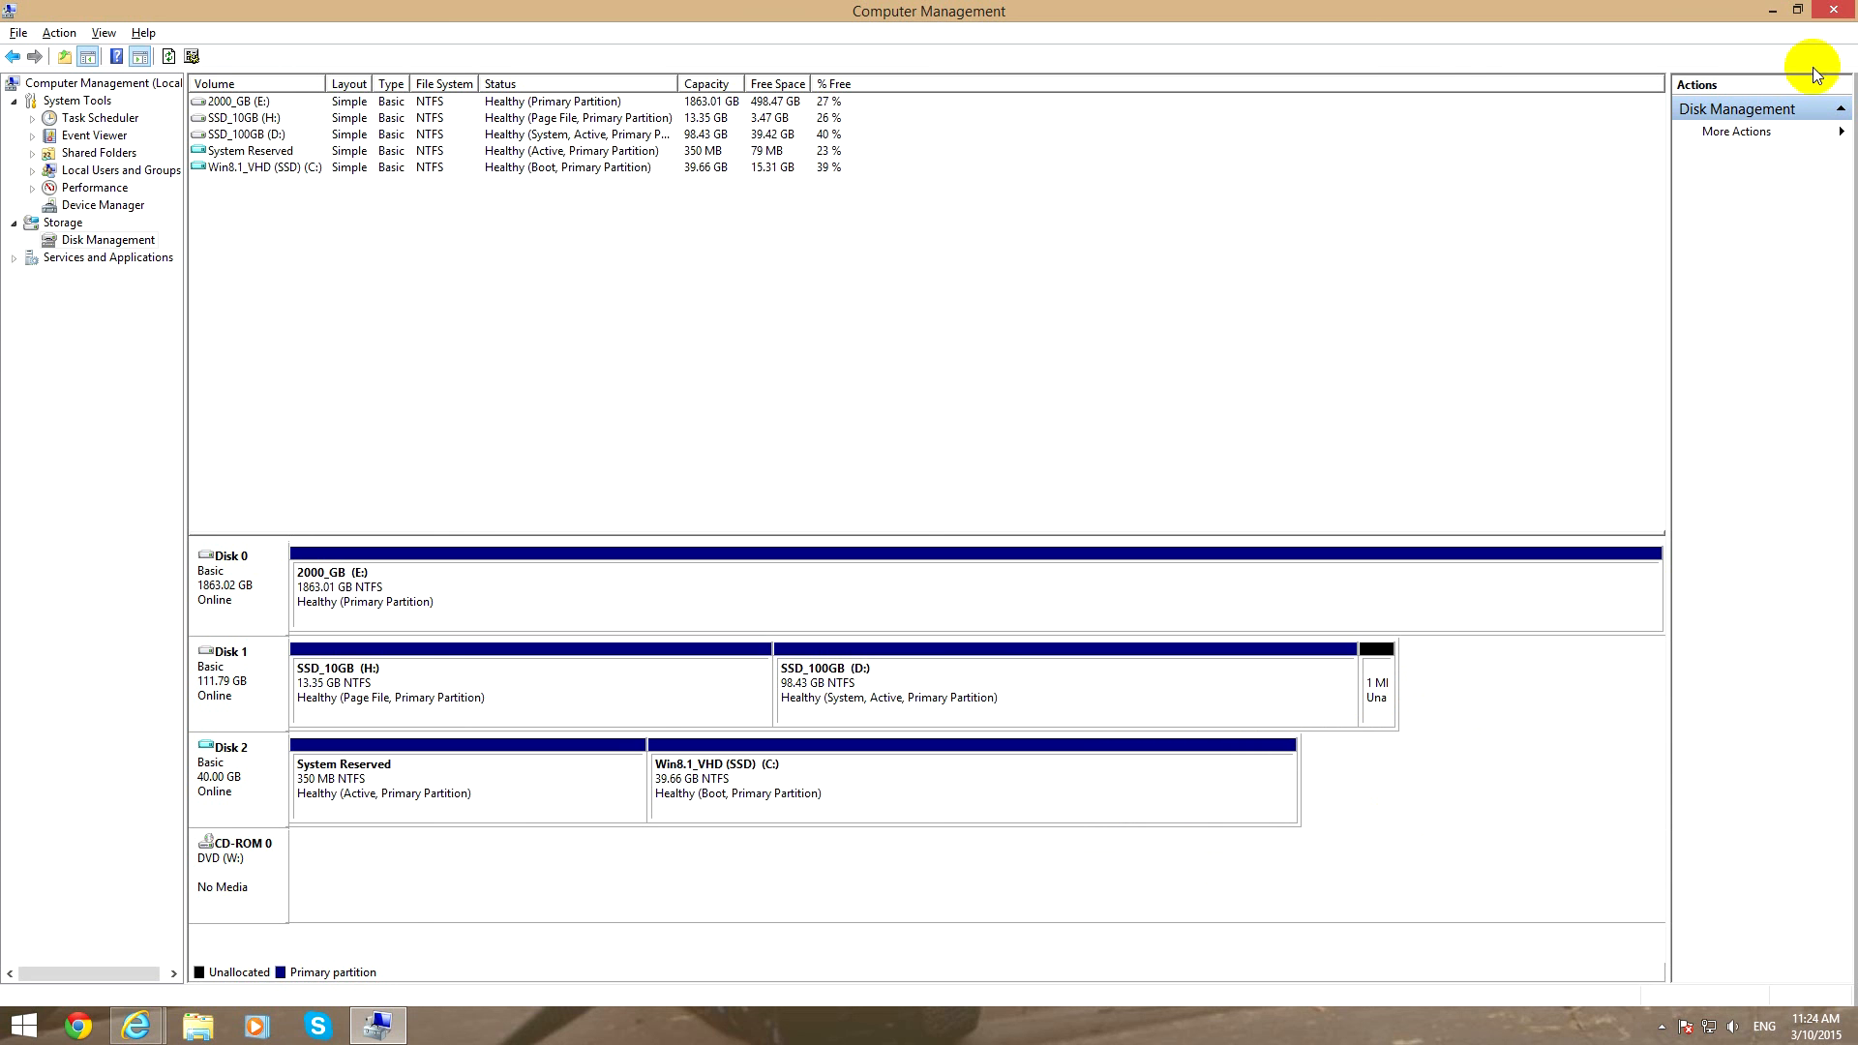
{"action": "left_click", "coordinate": [1831, 12]}
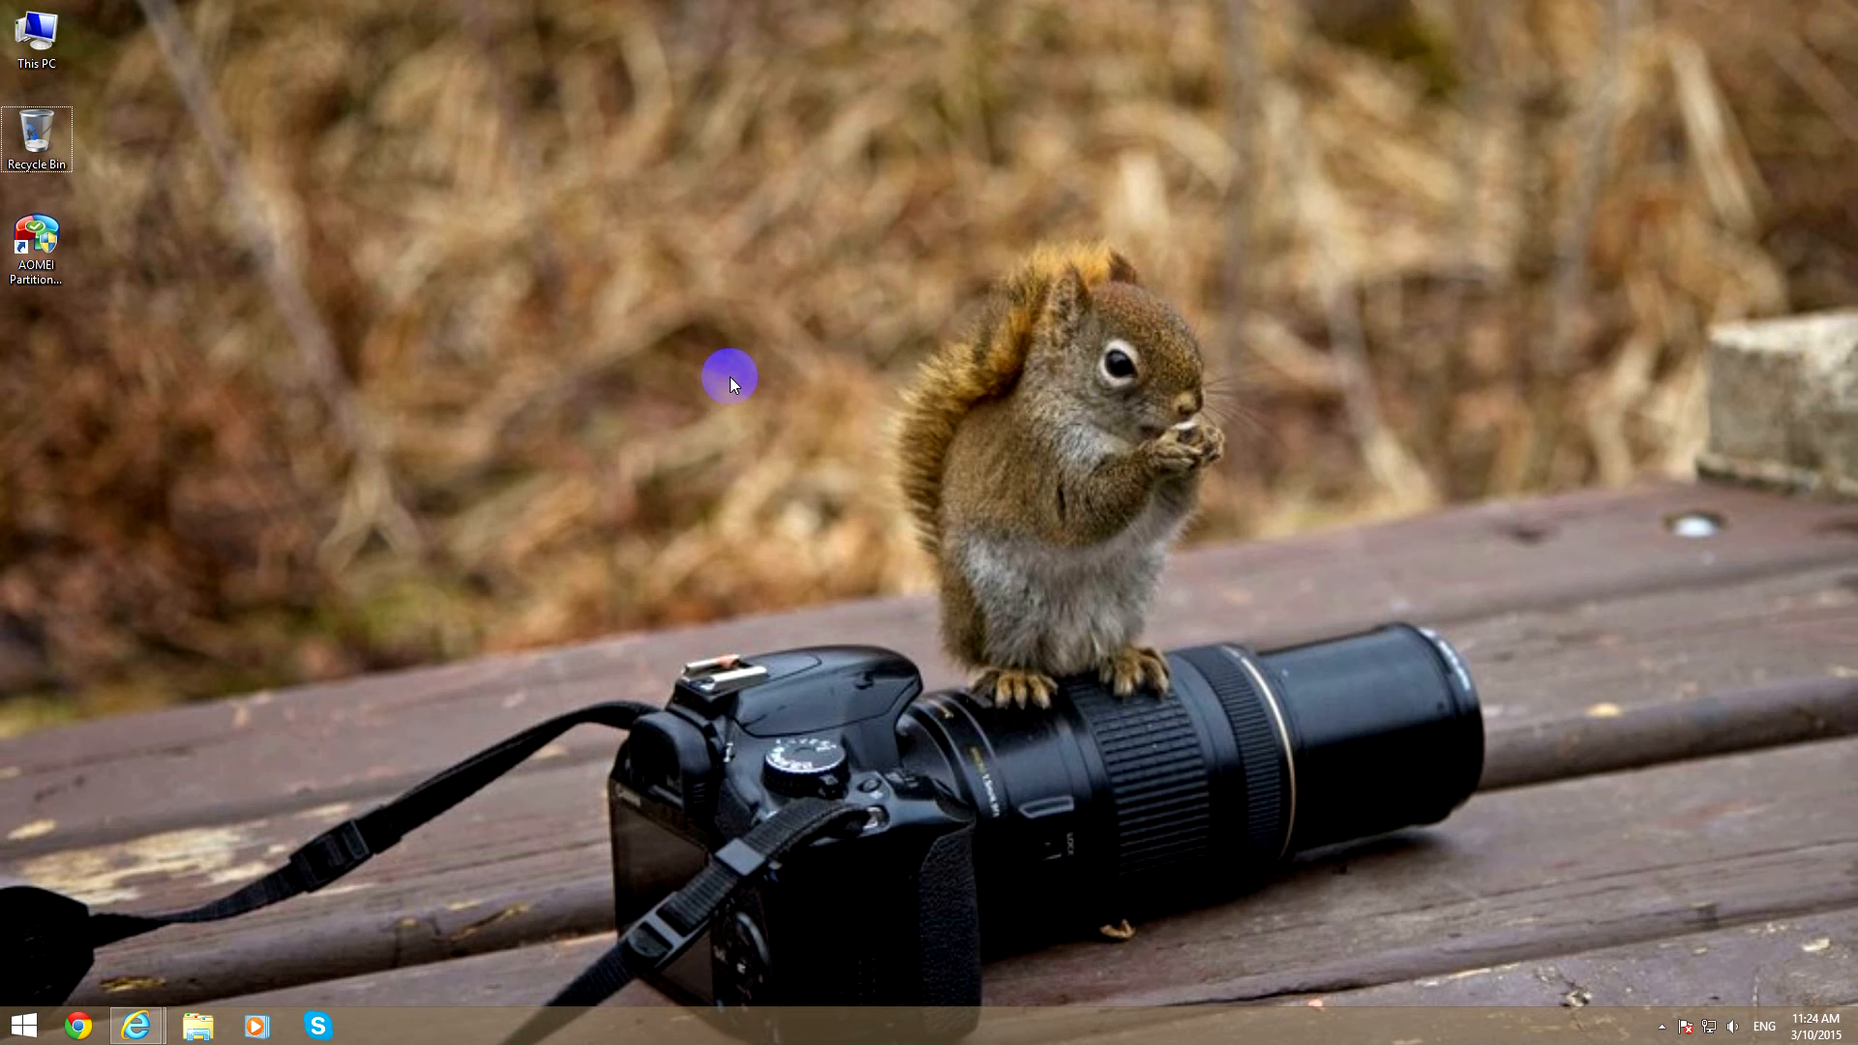
{"action": "left_click", "coordinate": [36, 242]}
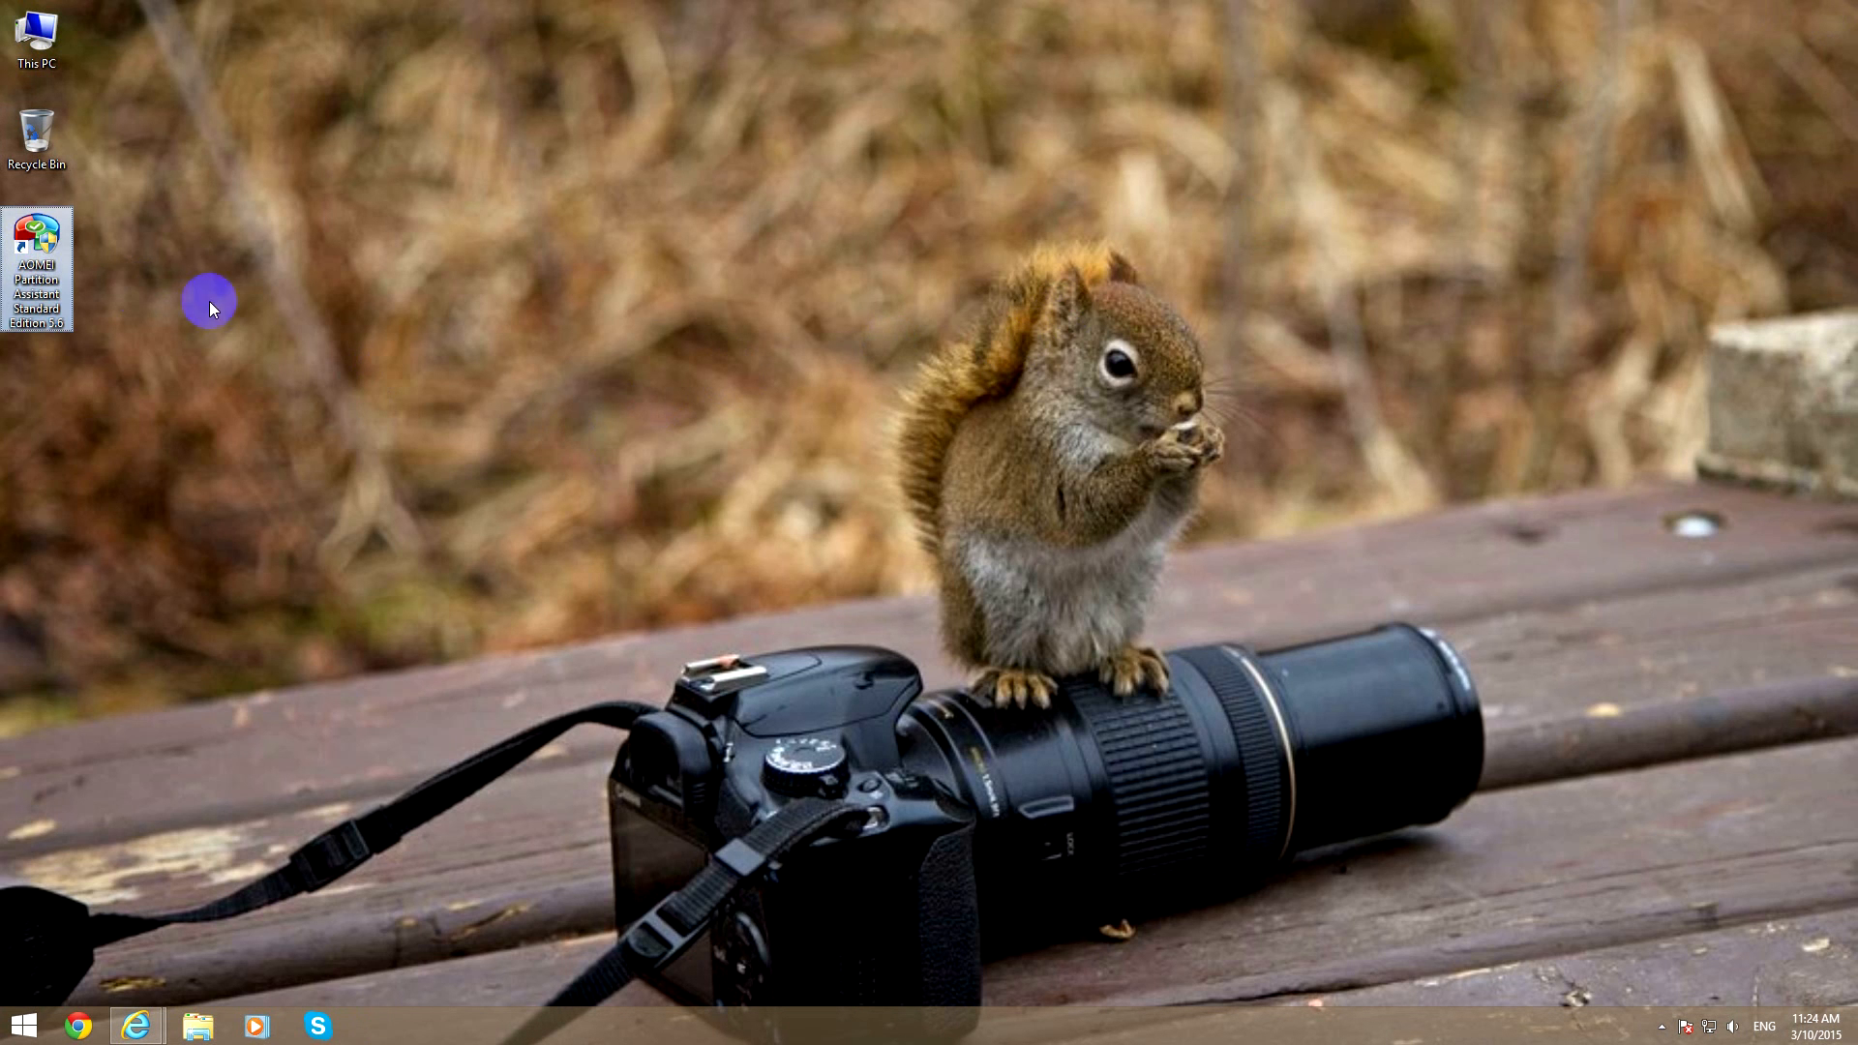
{"action": "left_click", "coordinate": [358, 338]}
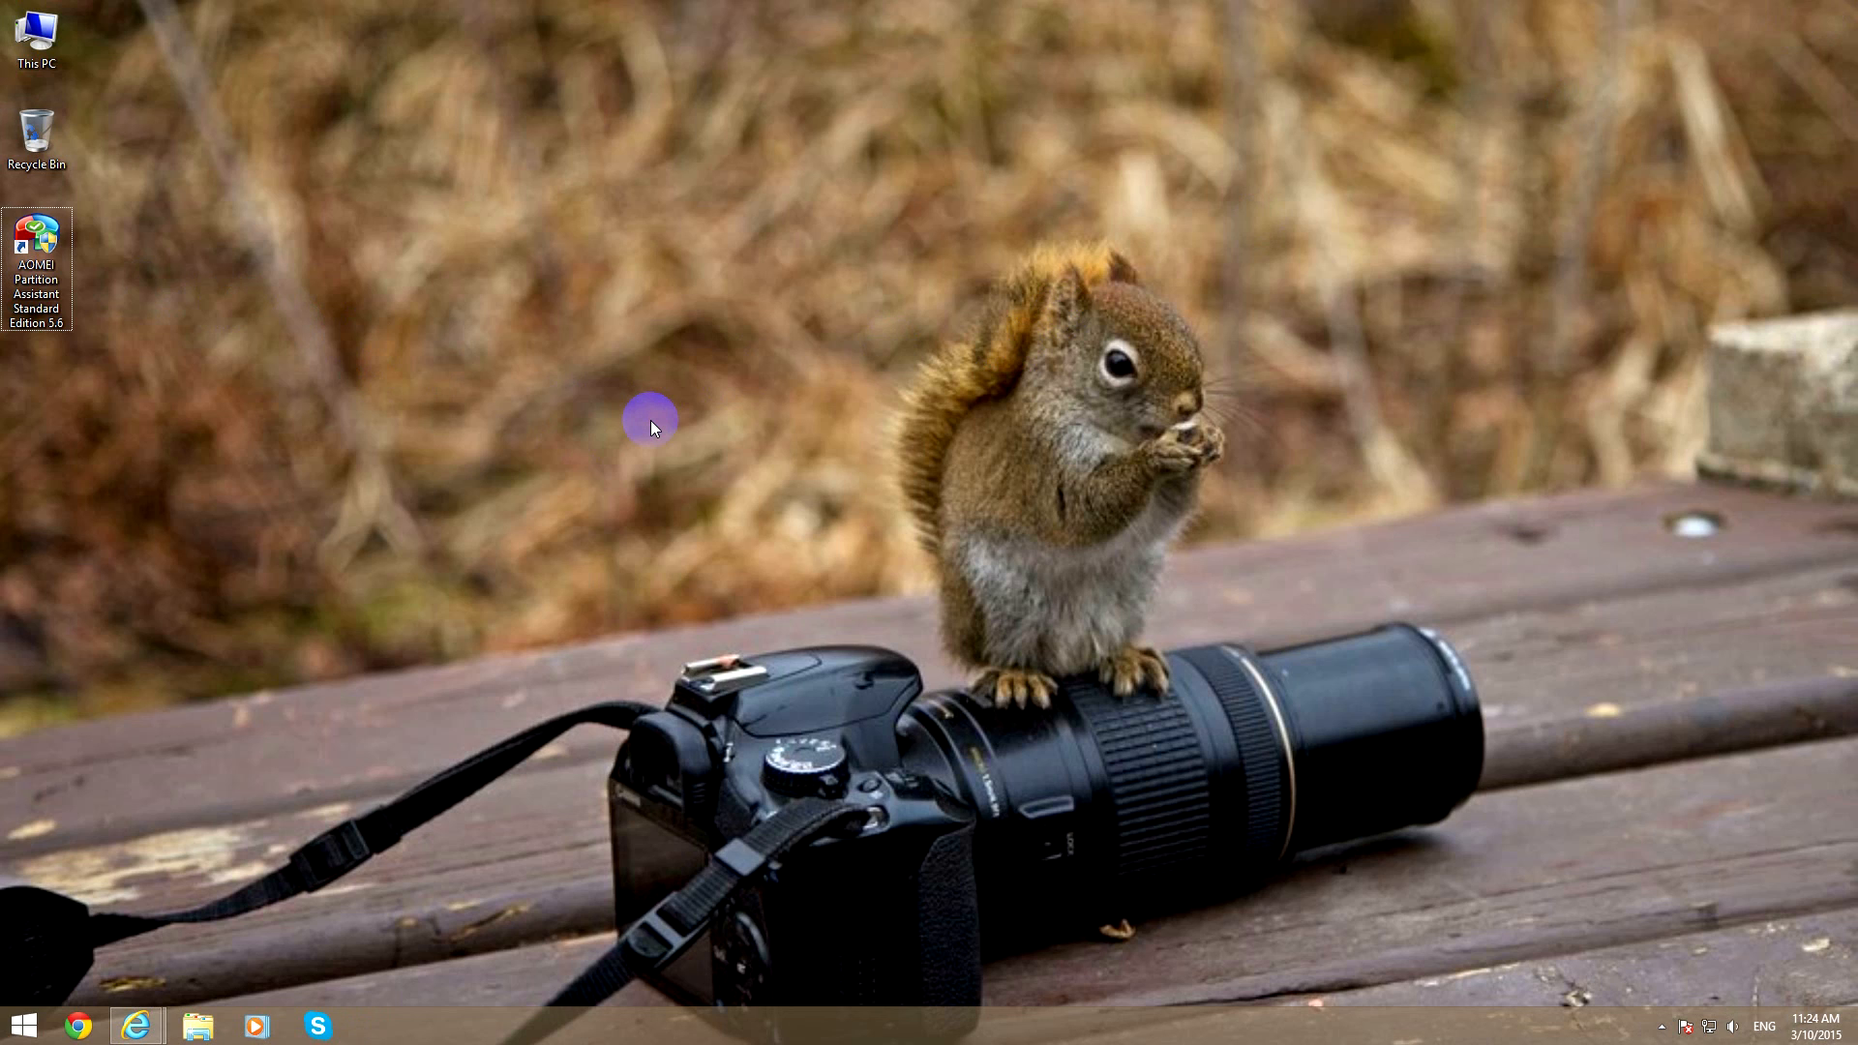